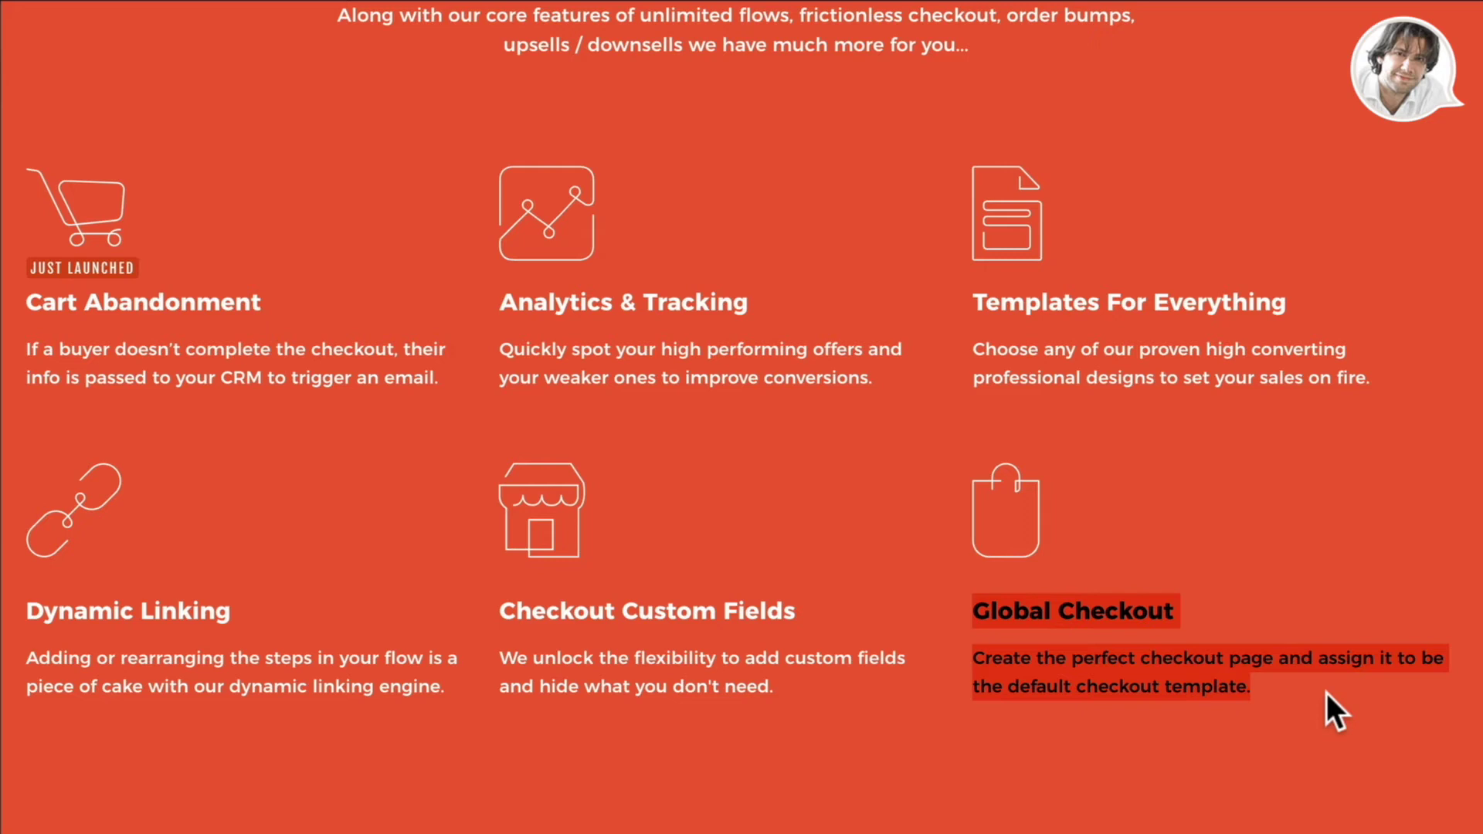
Review the CartFlows website's extra features, founders' story, key features and customer testimonials.
click(1318, 609)
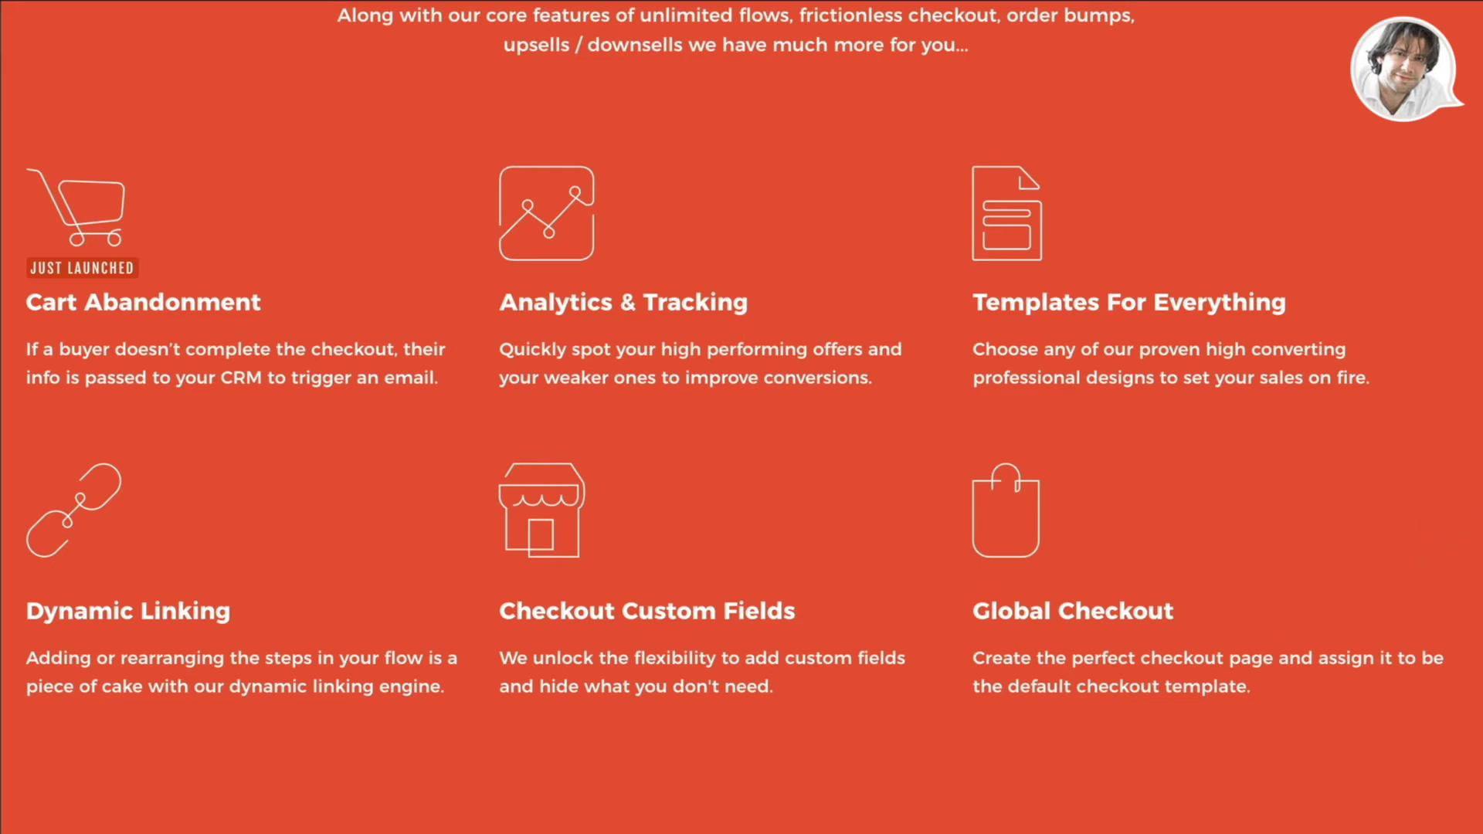
scroll(741, 417, down, 10)
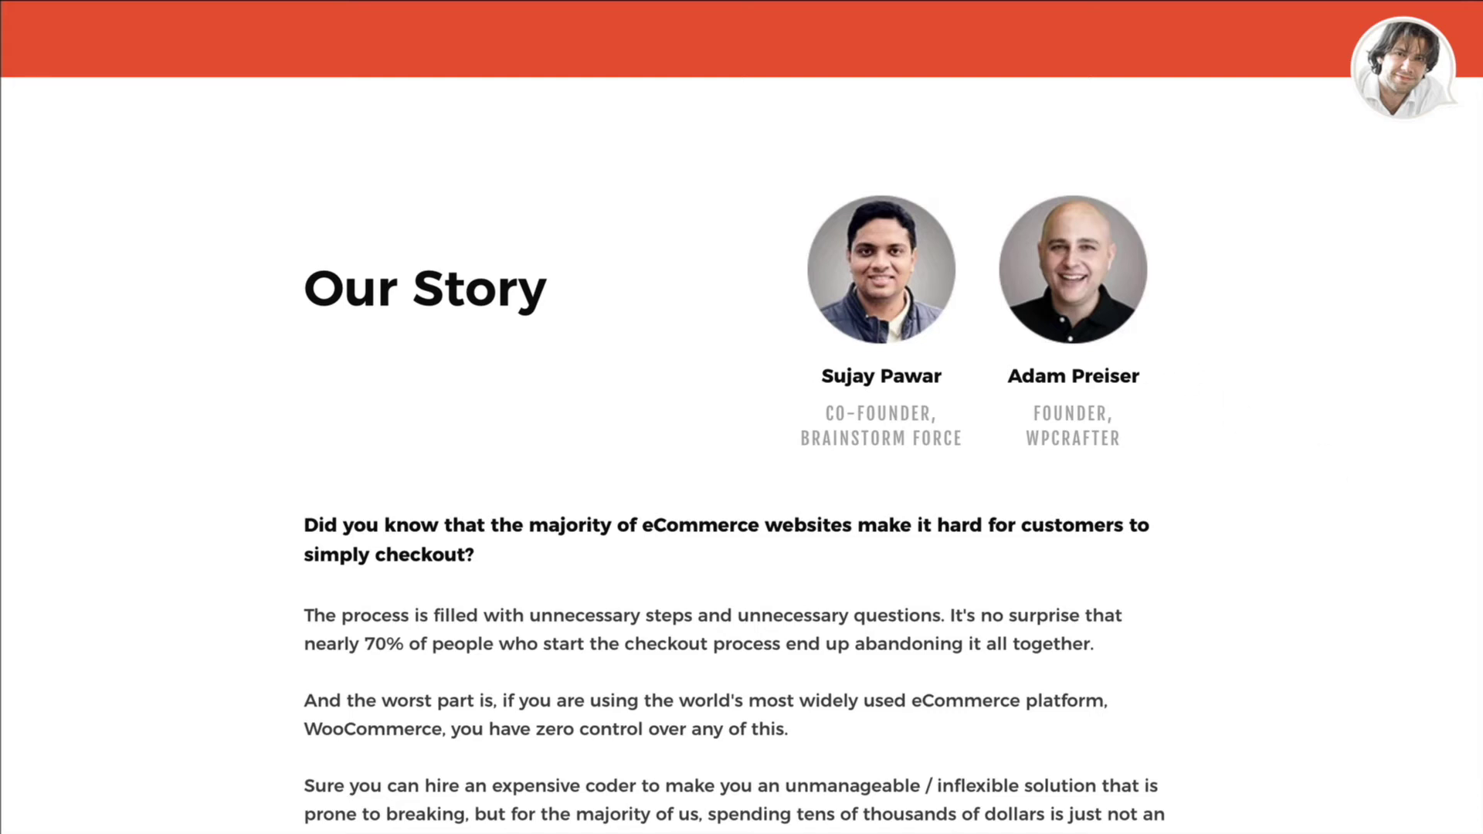
scroll(741, 417, up, 20)
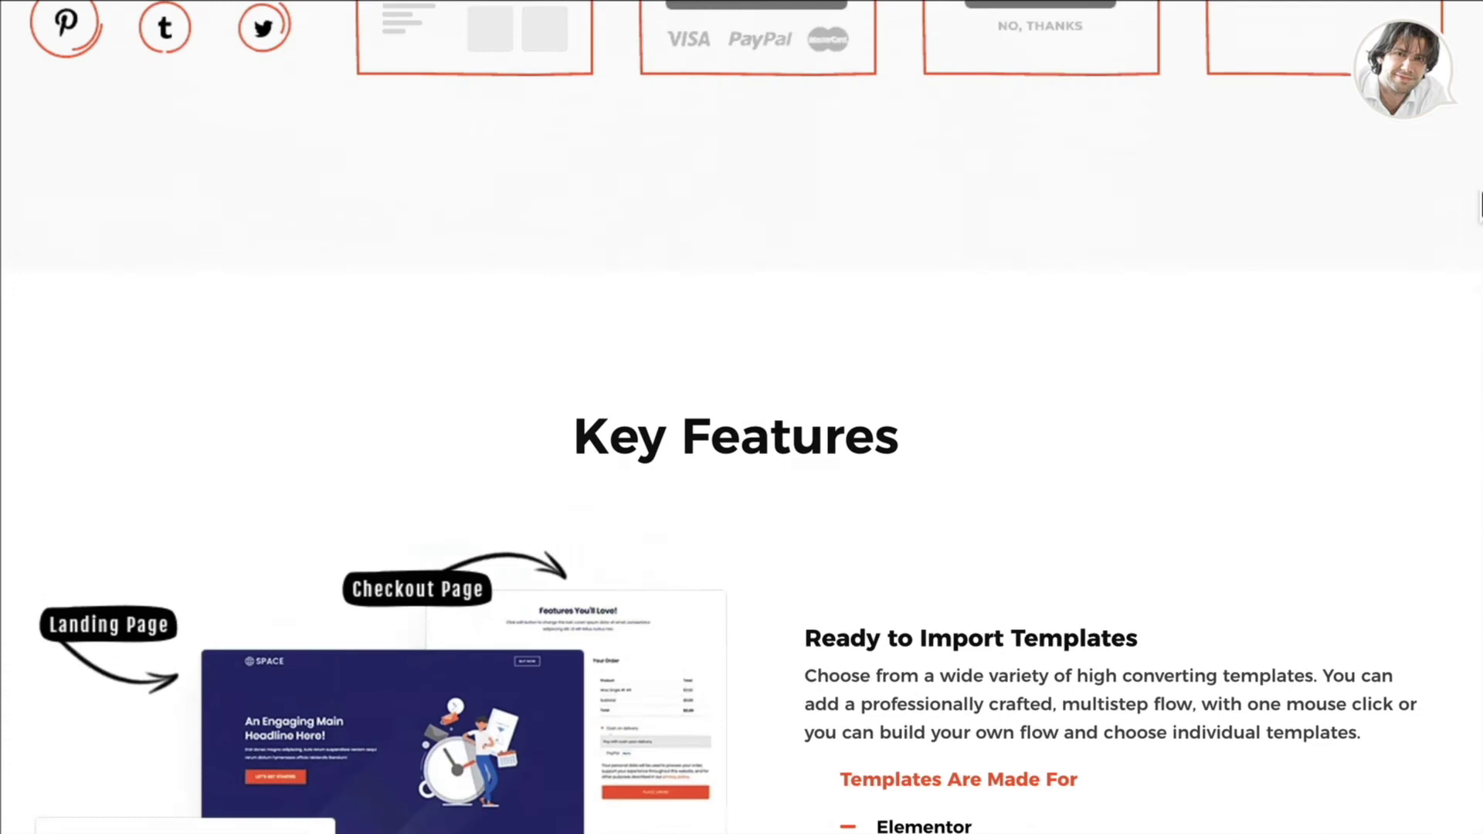
scroll(1471, 70, down, 10)
scroll(1472, 78, up, 6)
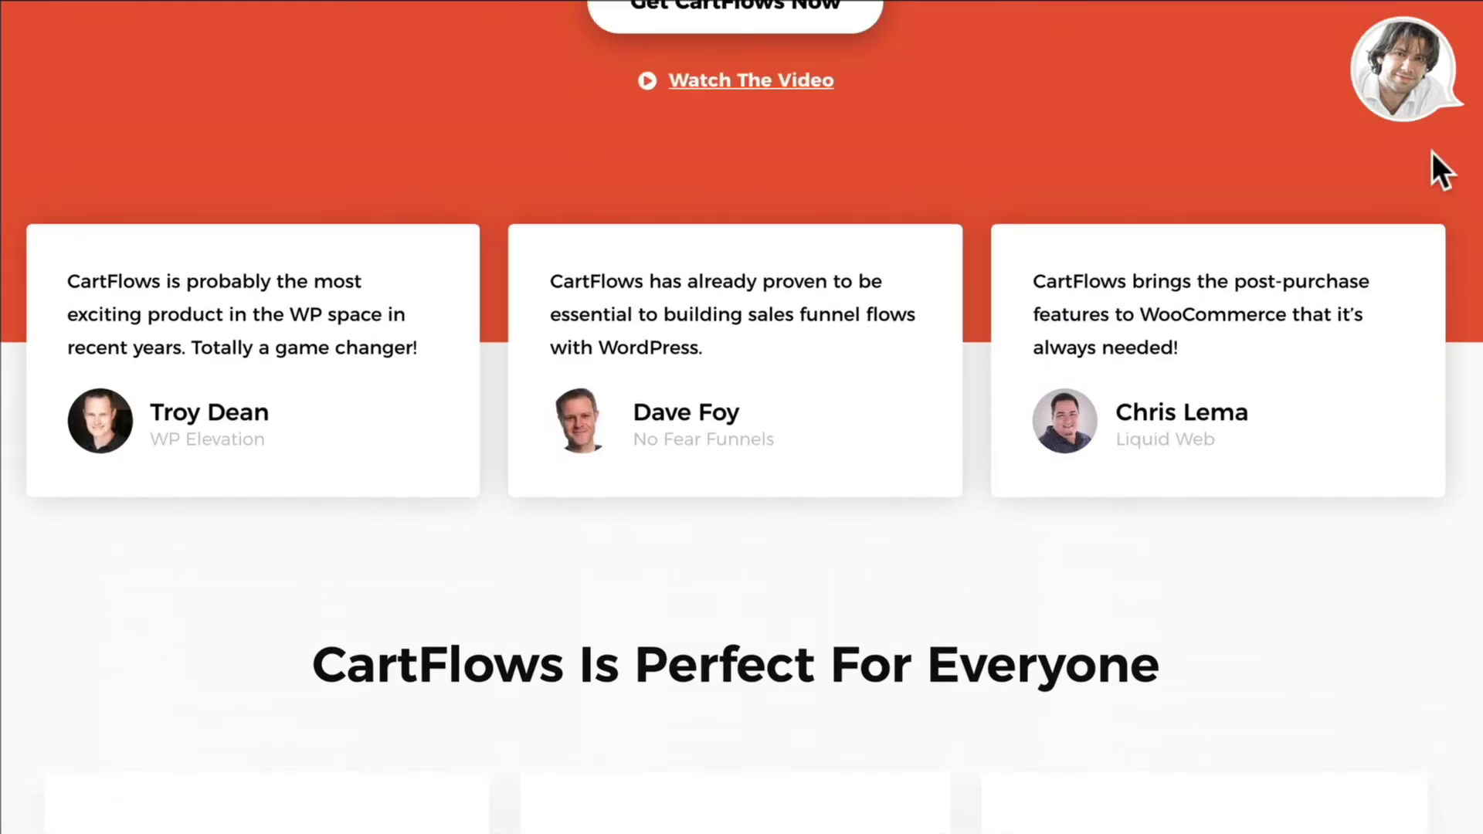
drag(1148, 410, 1217, 441)
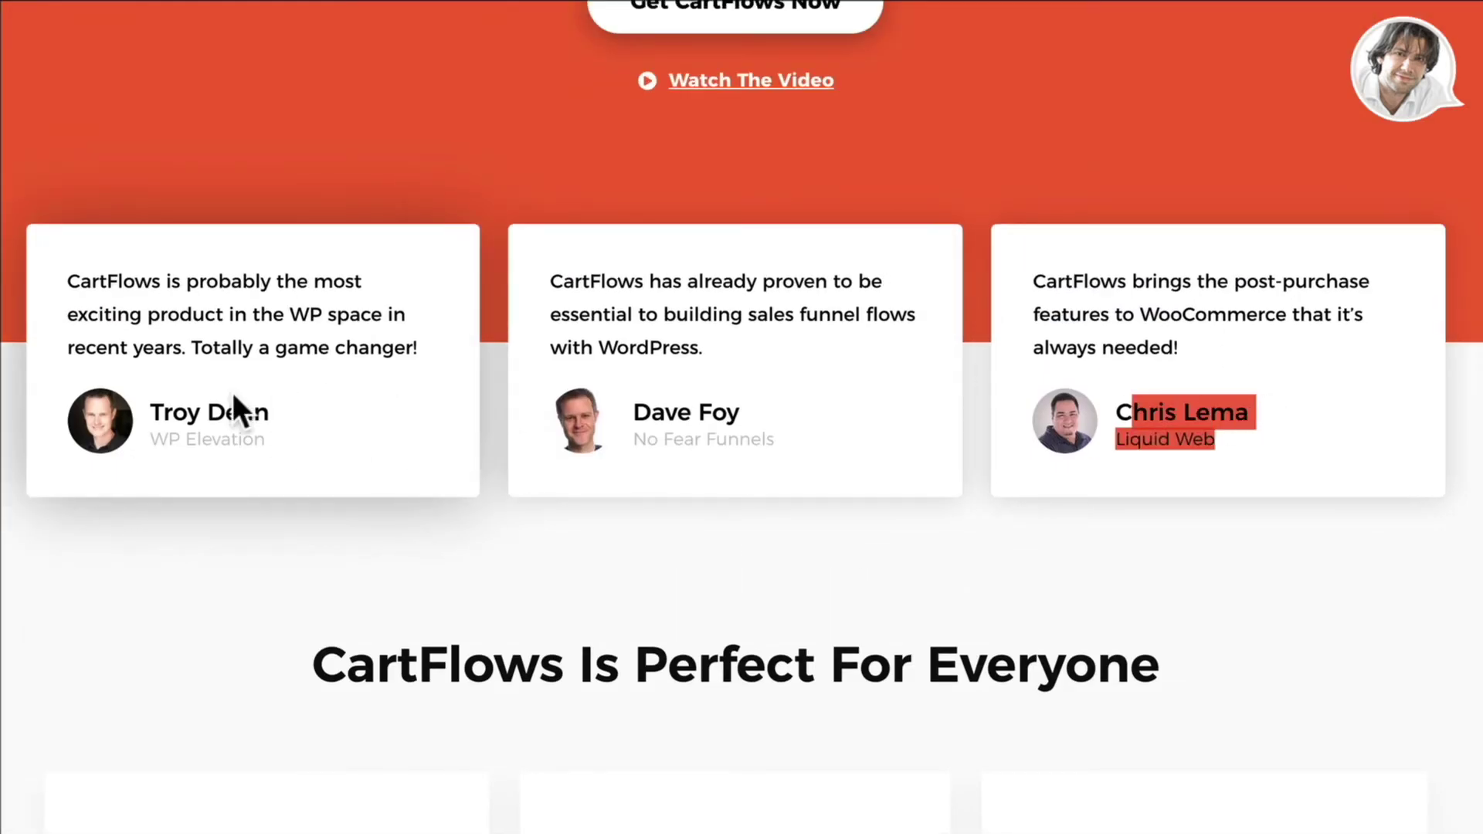
click(176, 409)
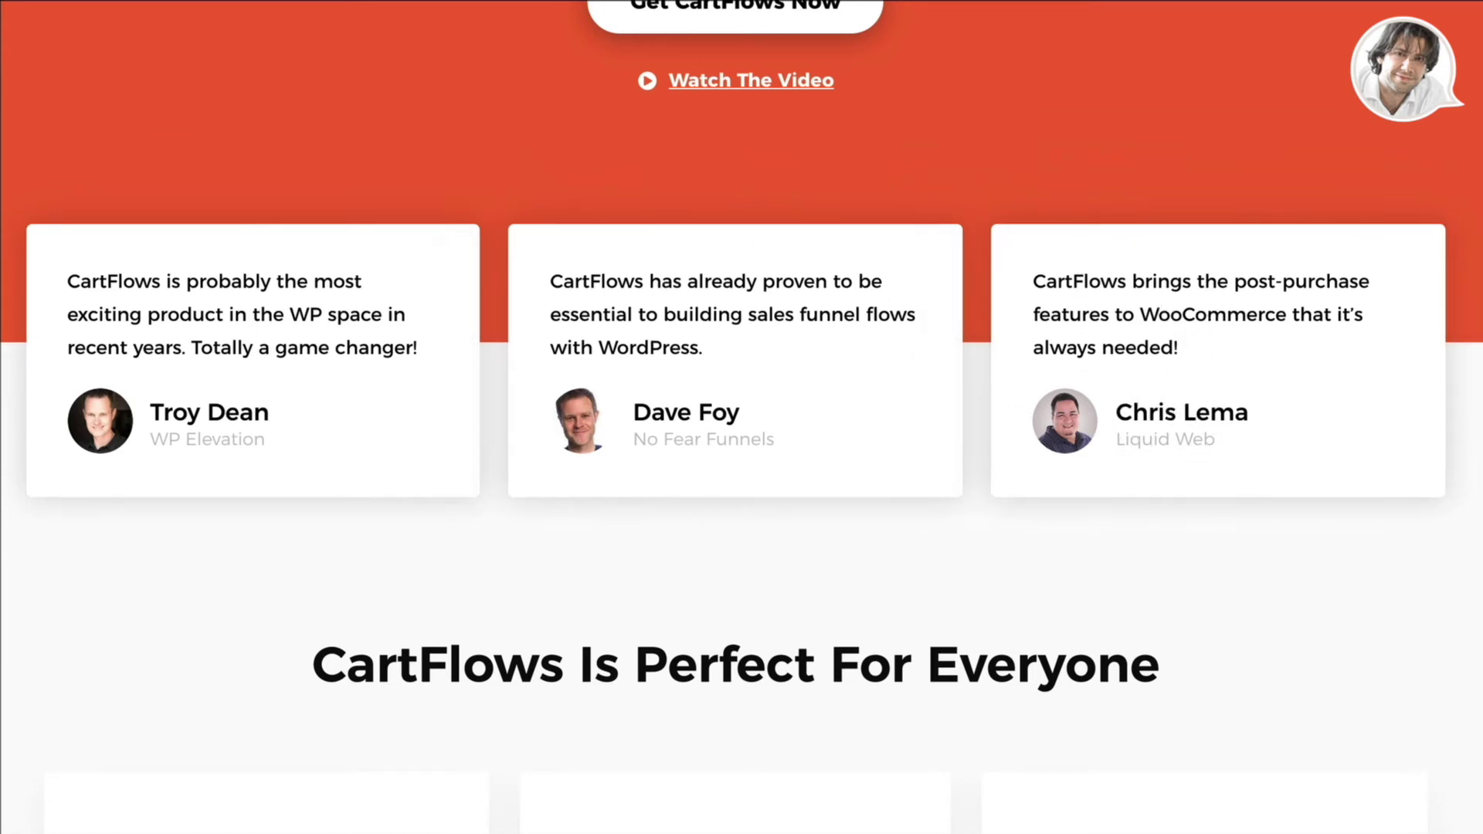
scroll(1146, 286, up, 10)
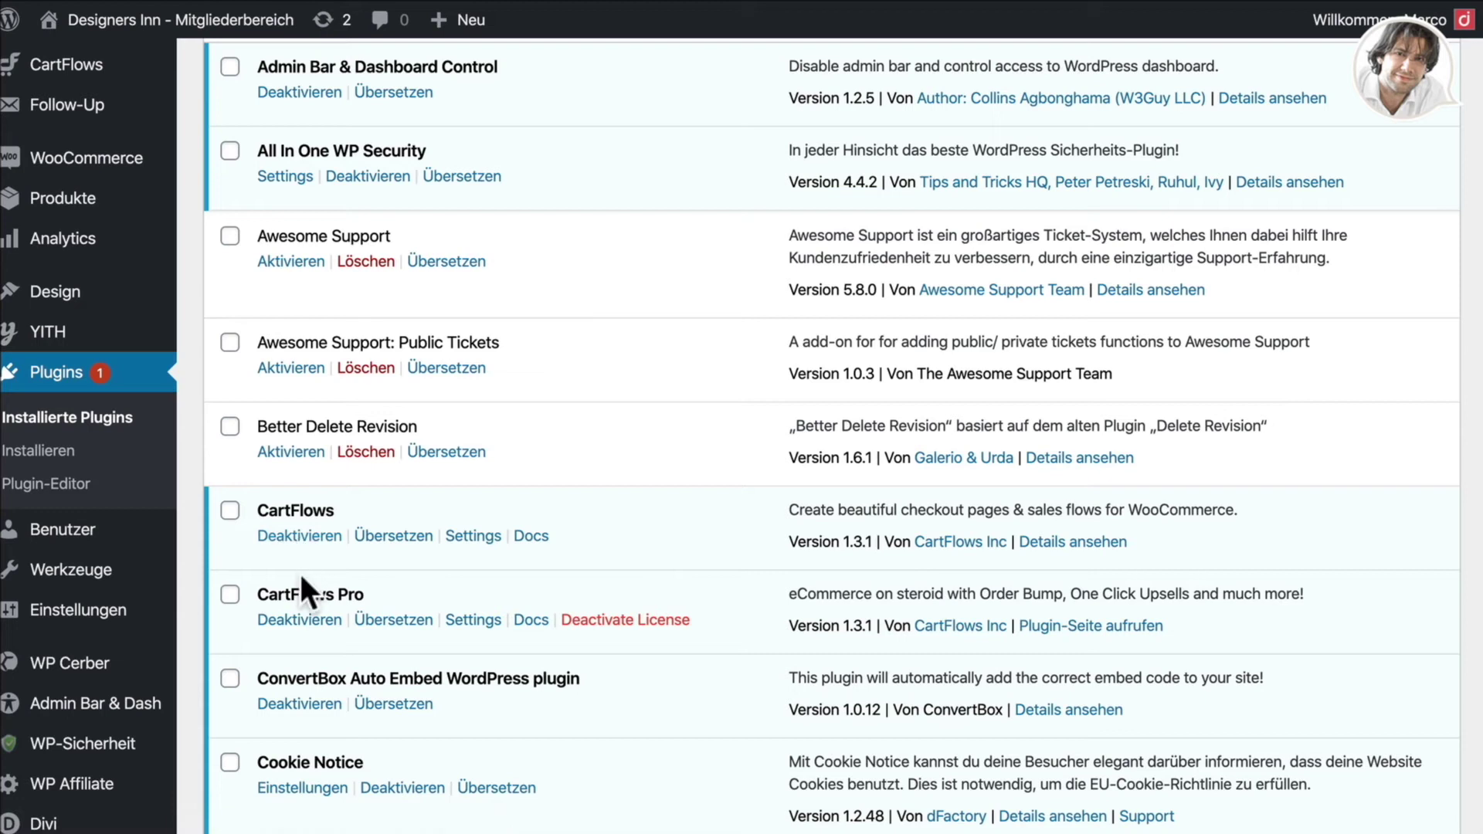
Open the CartFlows plugin's settings page in the WordPress admin.
scroll(69, 231, up, 1)
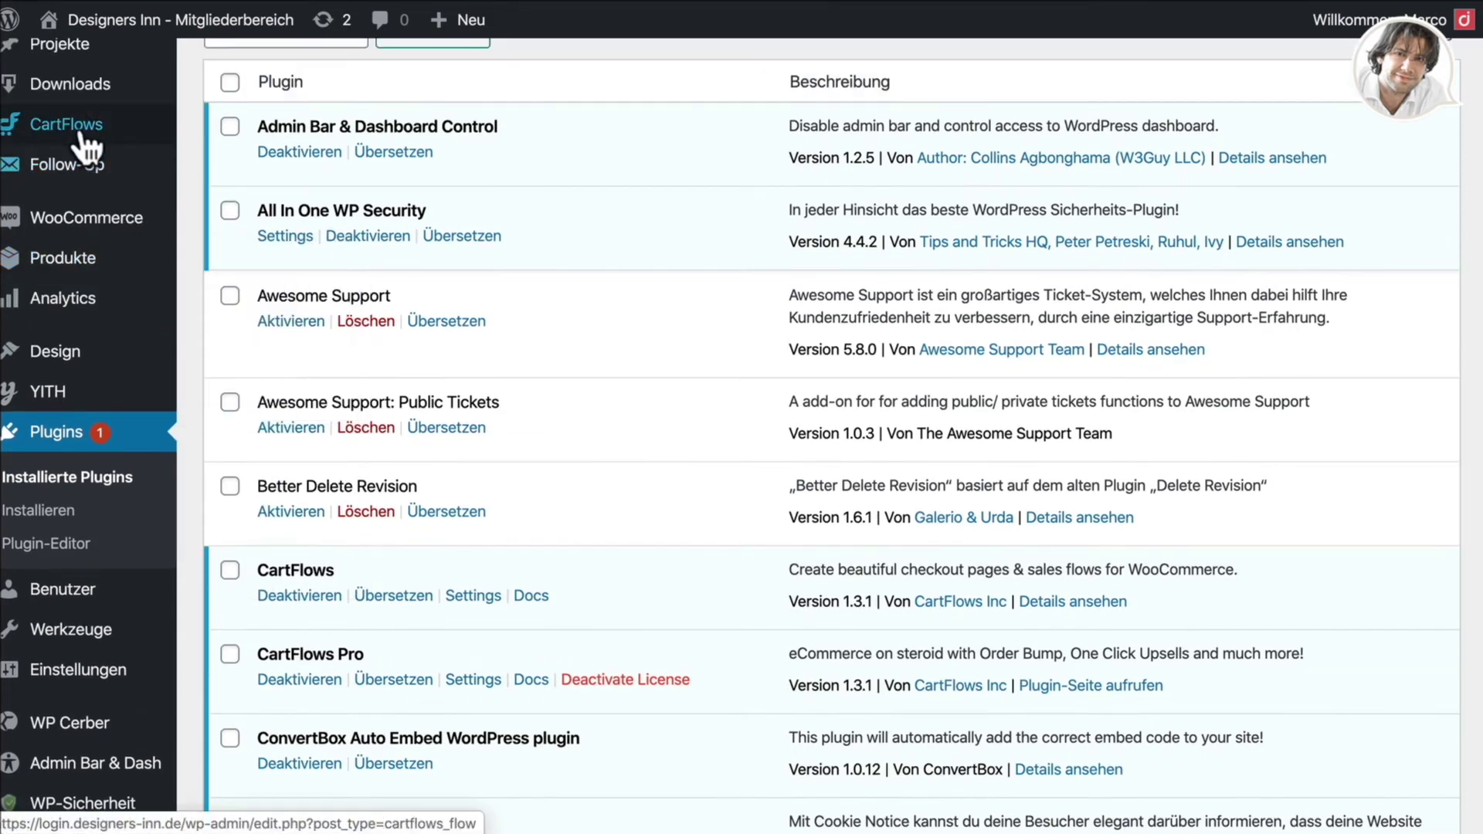
mouse_move(84, 143)
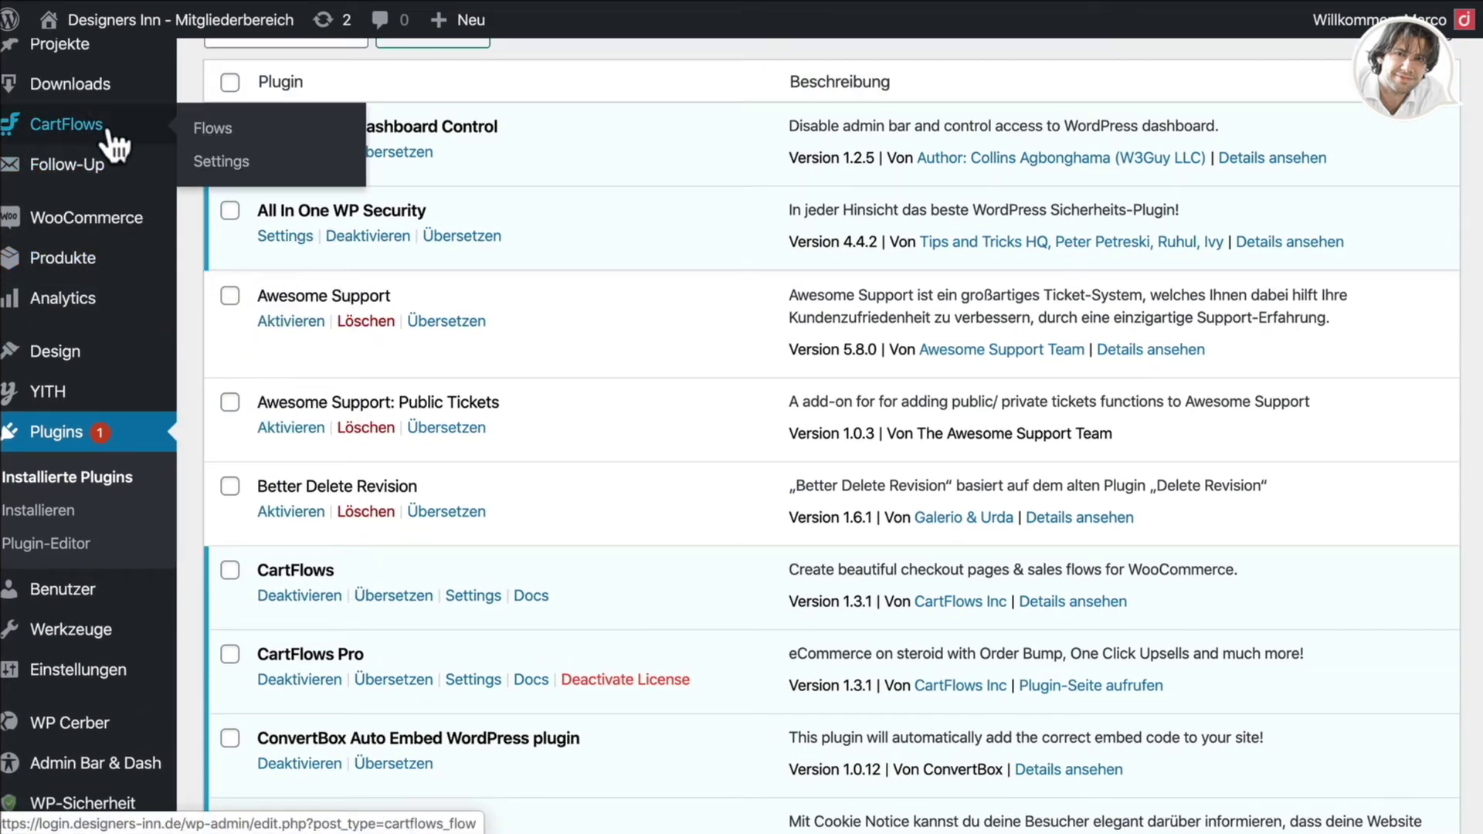
click(216, 133)
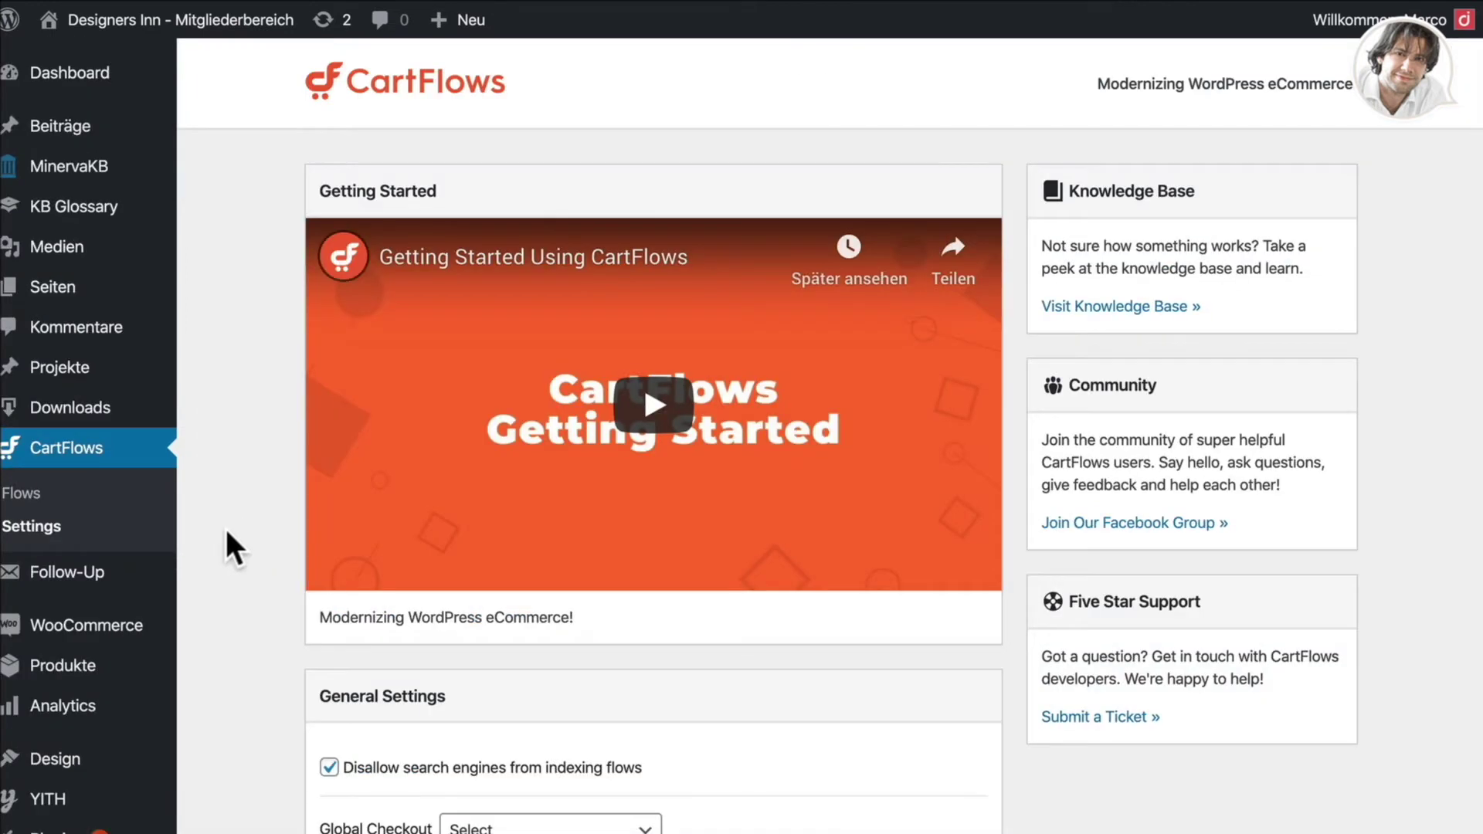
Examine the CartFlows general settings, including the Global Checkout and template page builder choices, and the permalink settings.
scroll(226, 533, down, 4)
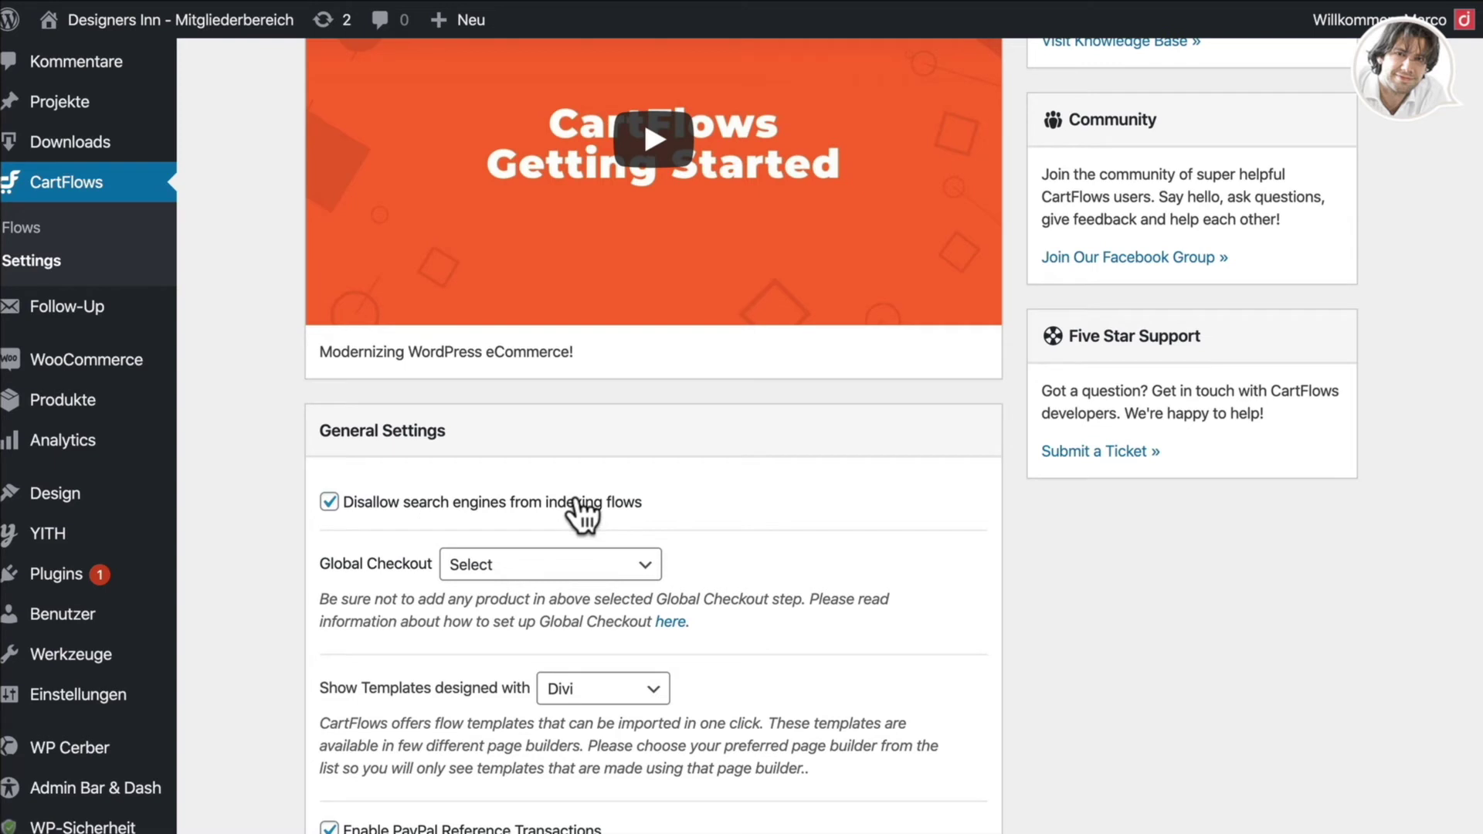
click(543, 567)
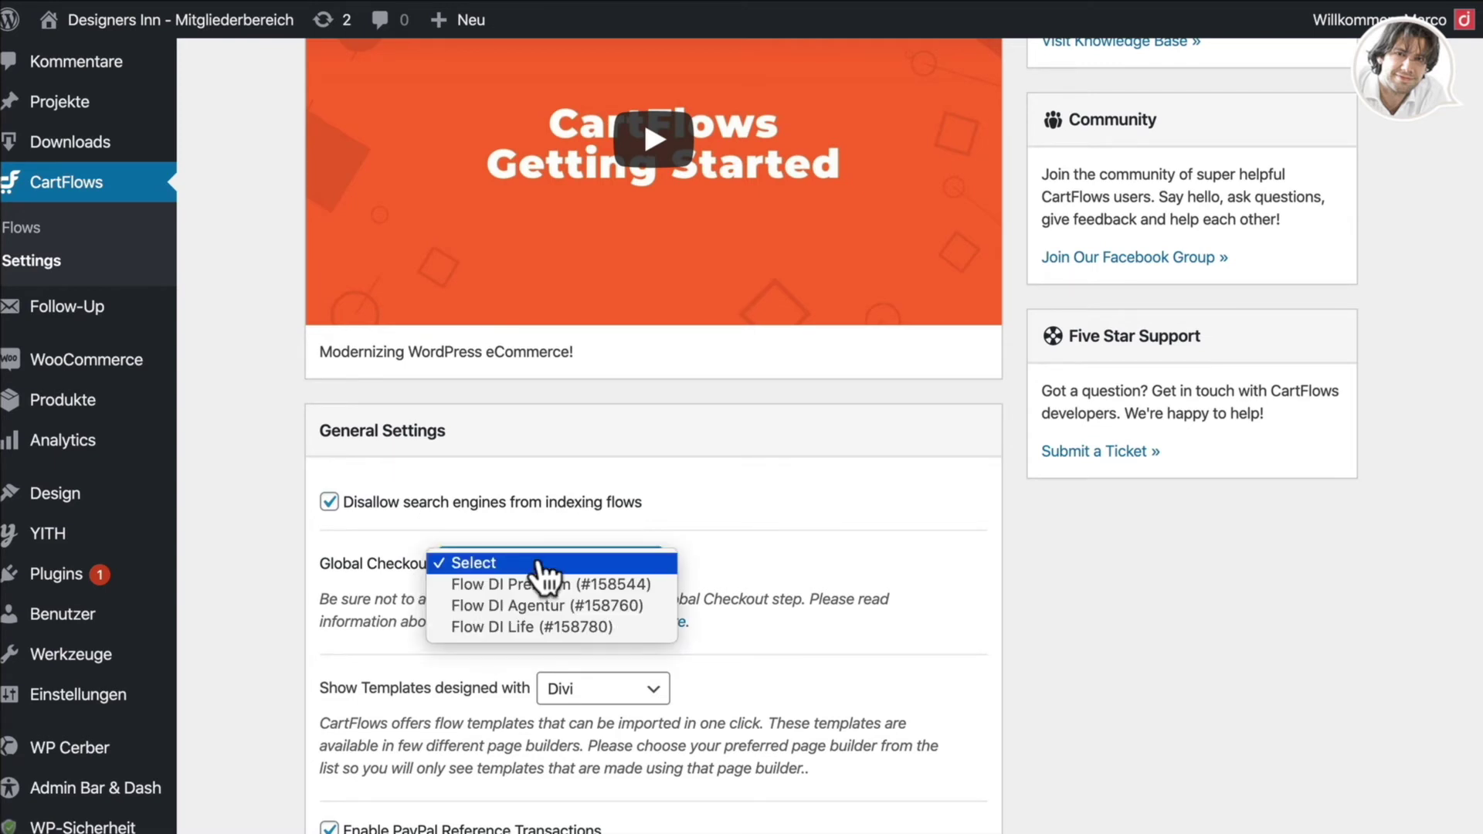
click(417, 578)
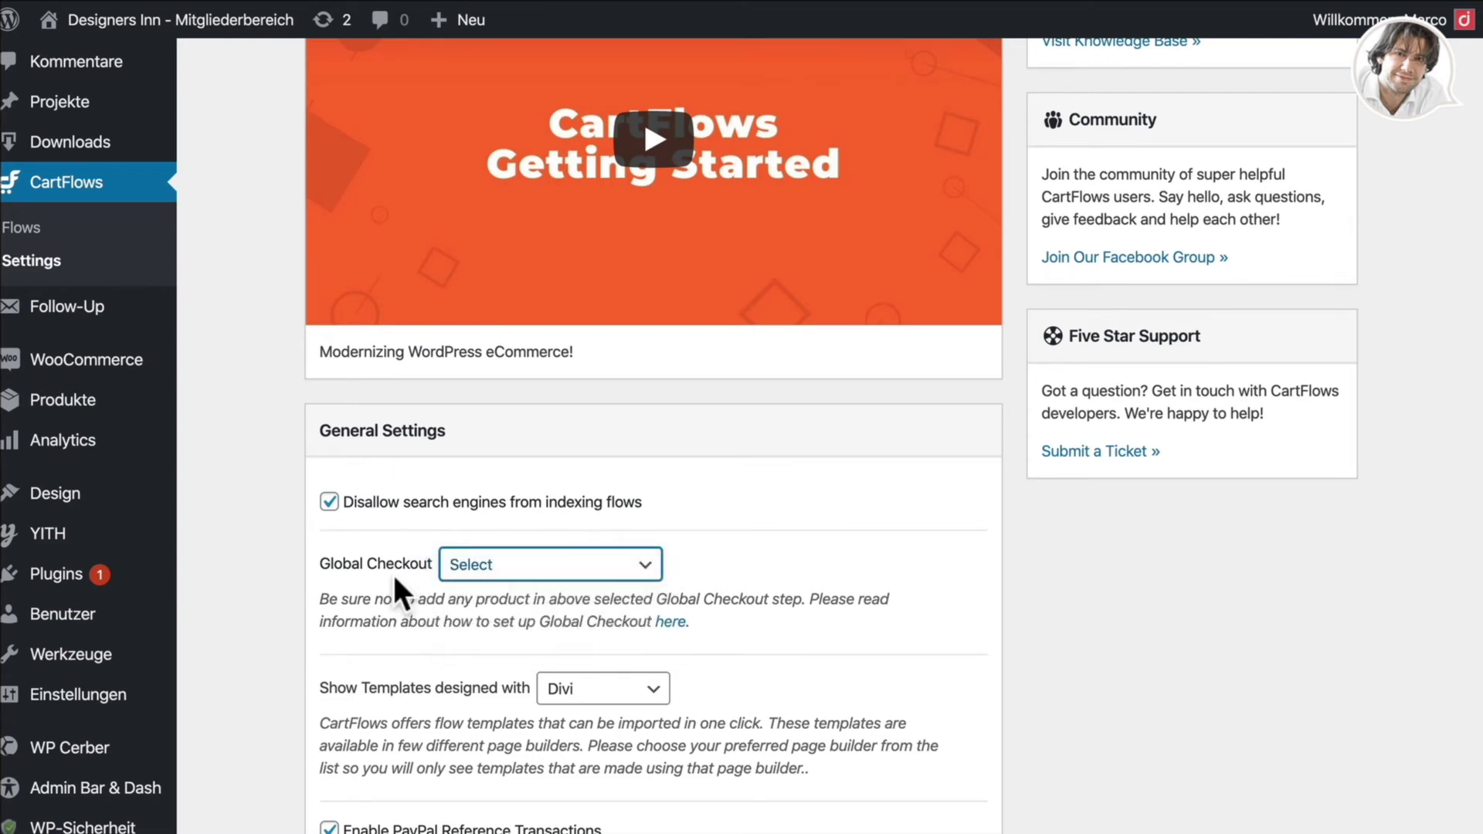
scroll(392, 571, down, 2)
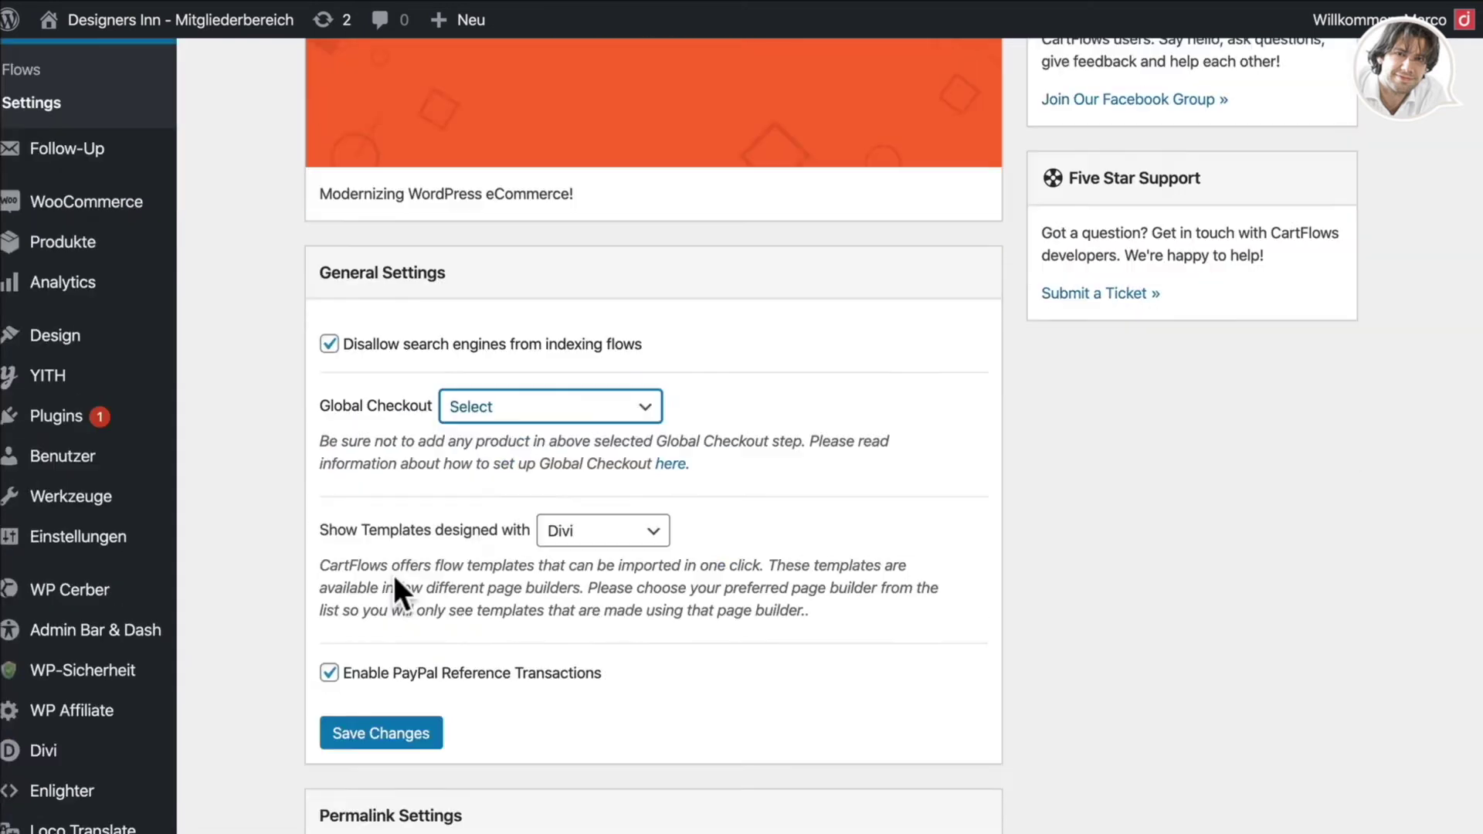
click(585, 536)
click(616, 531)
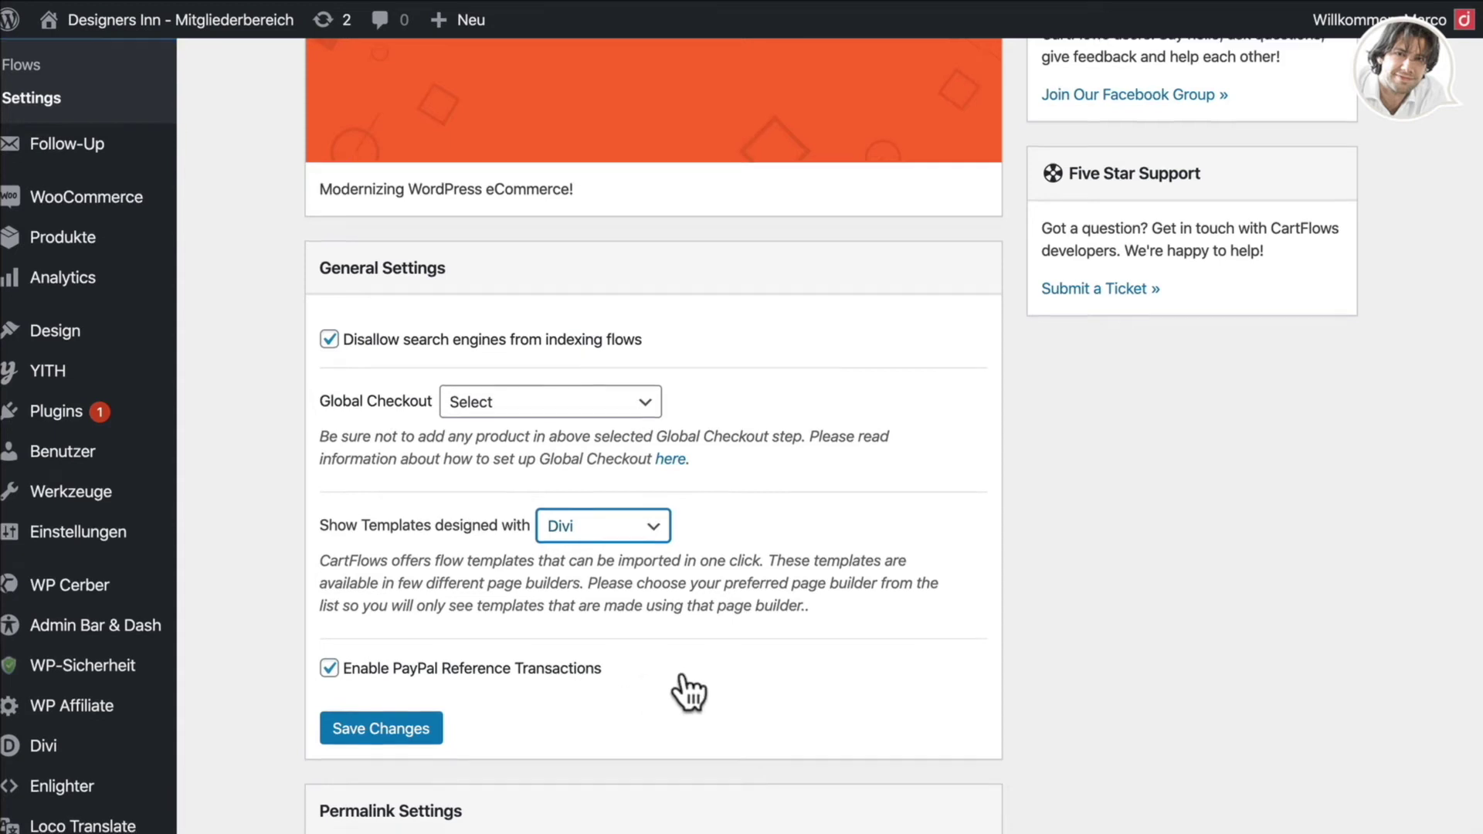
scroll(684, 672, down, 3)
scroll(684, 677, down, 5)
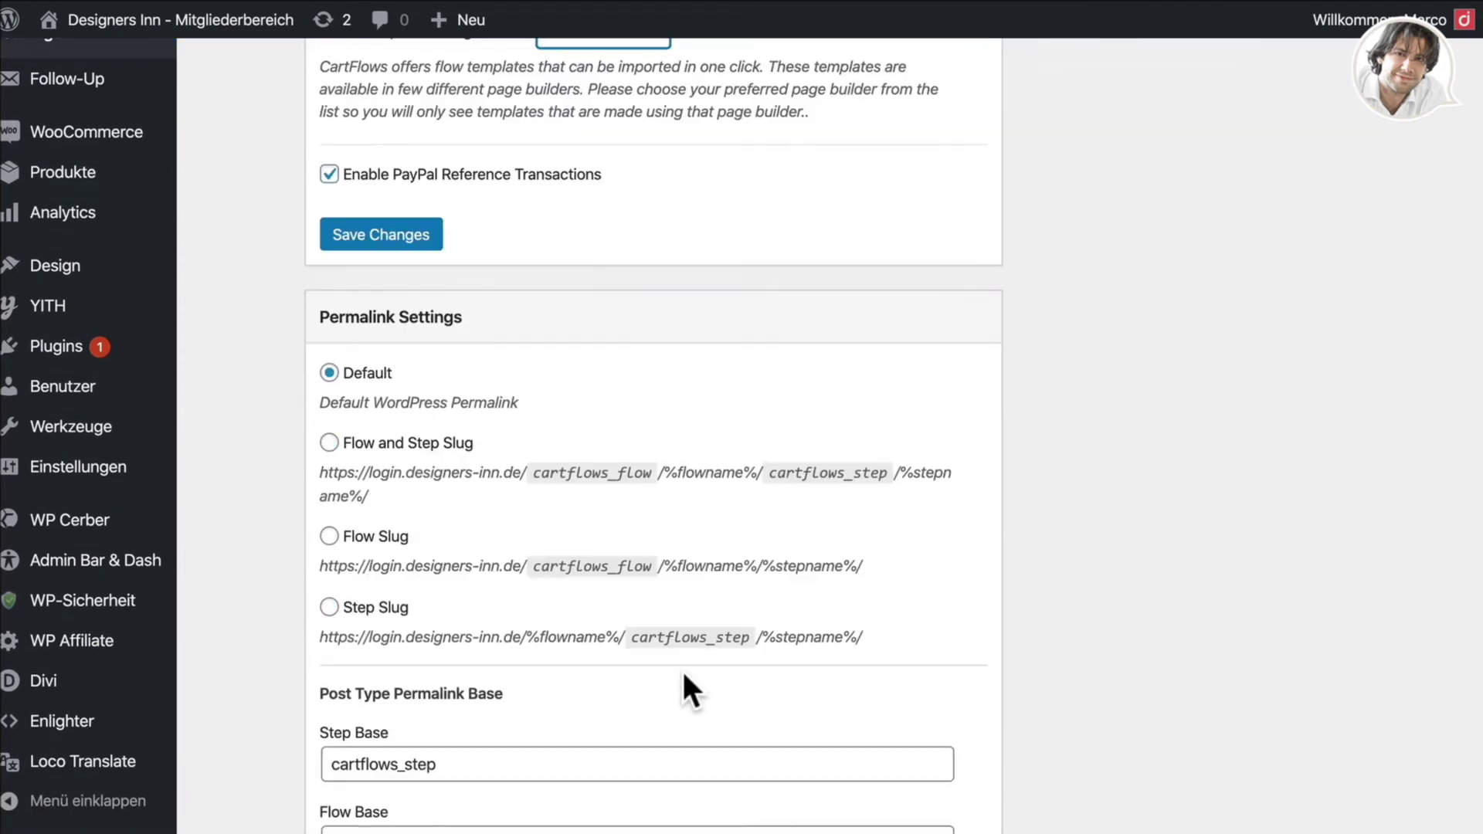
scroll(684, 687, down, 1)
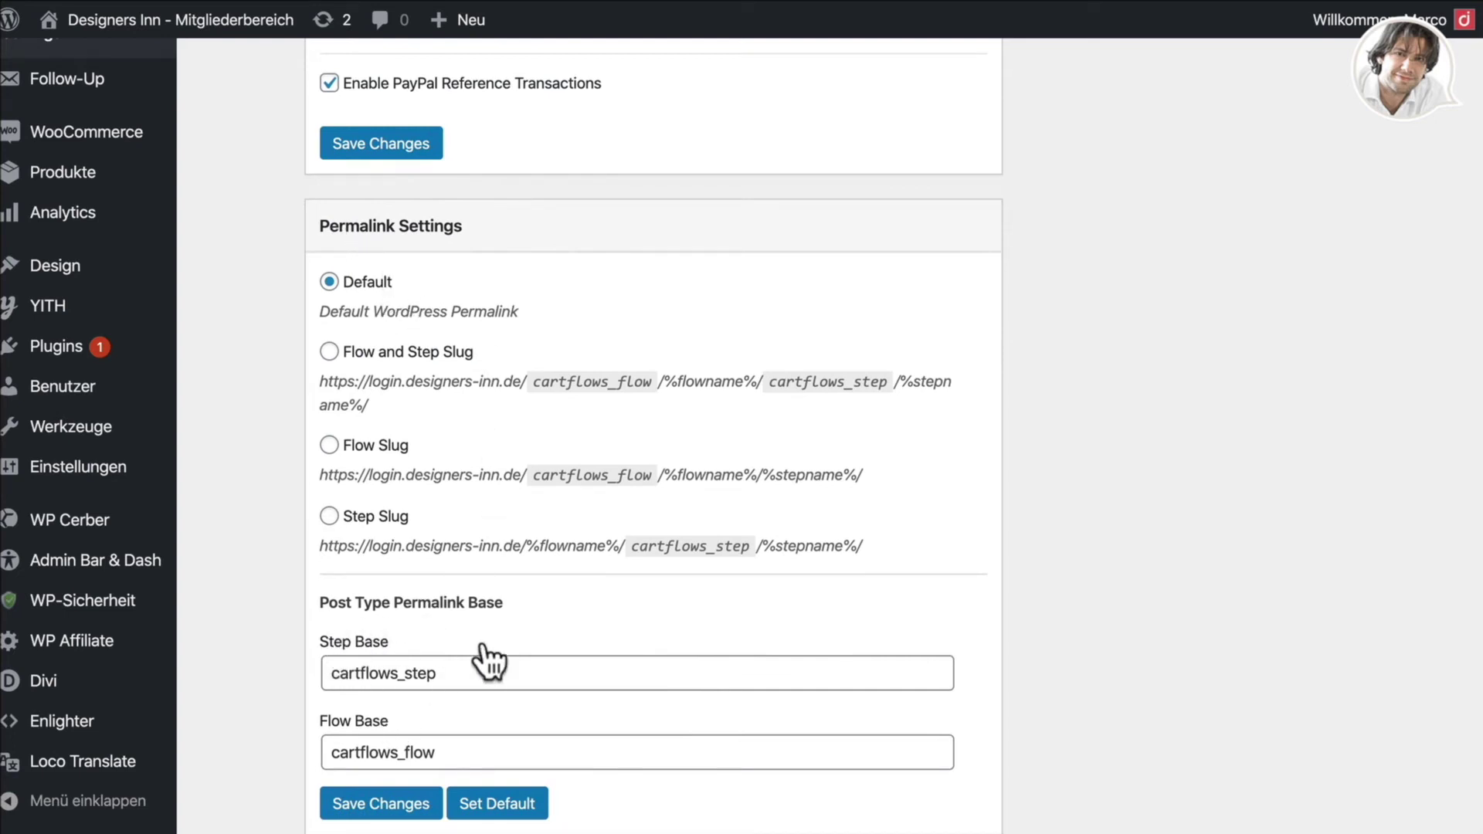
scroll(514, 705, down, 5)
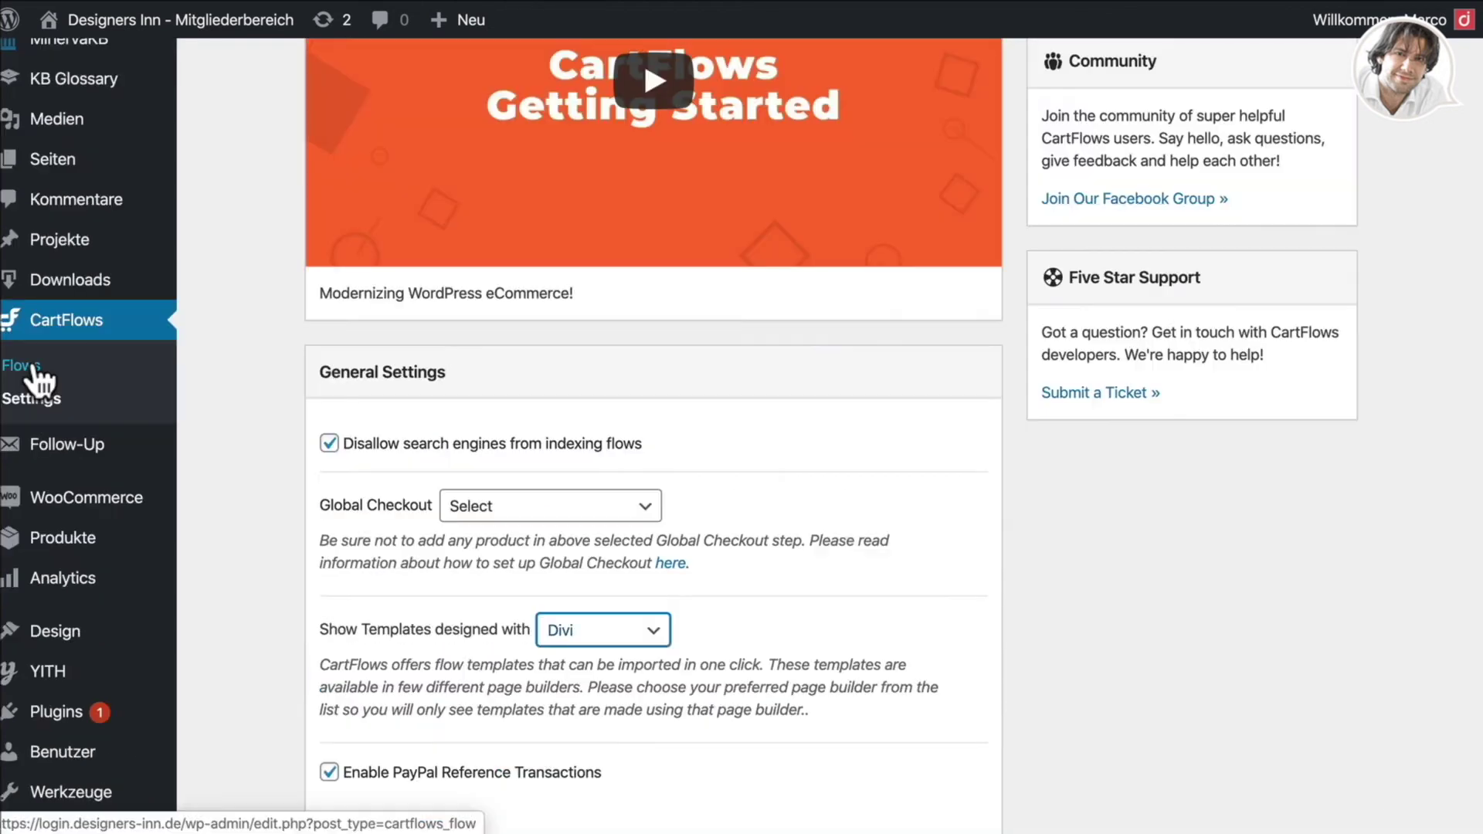
Add a new flow by importing the ready-made Ebook template from the Flows Library.
click(25, 368)
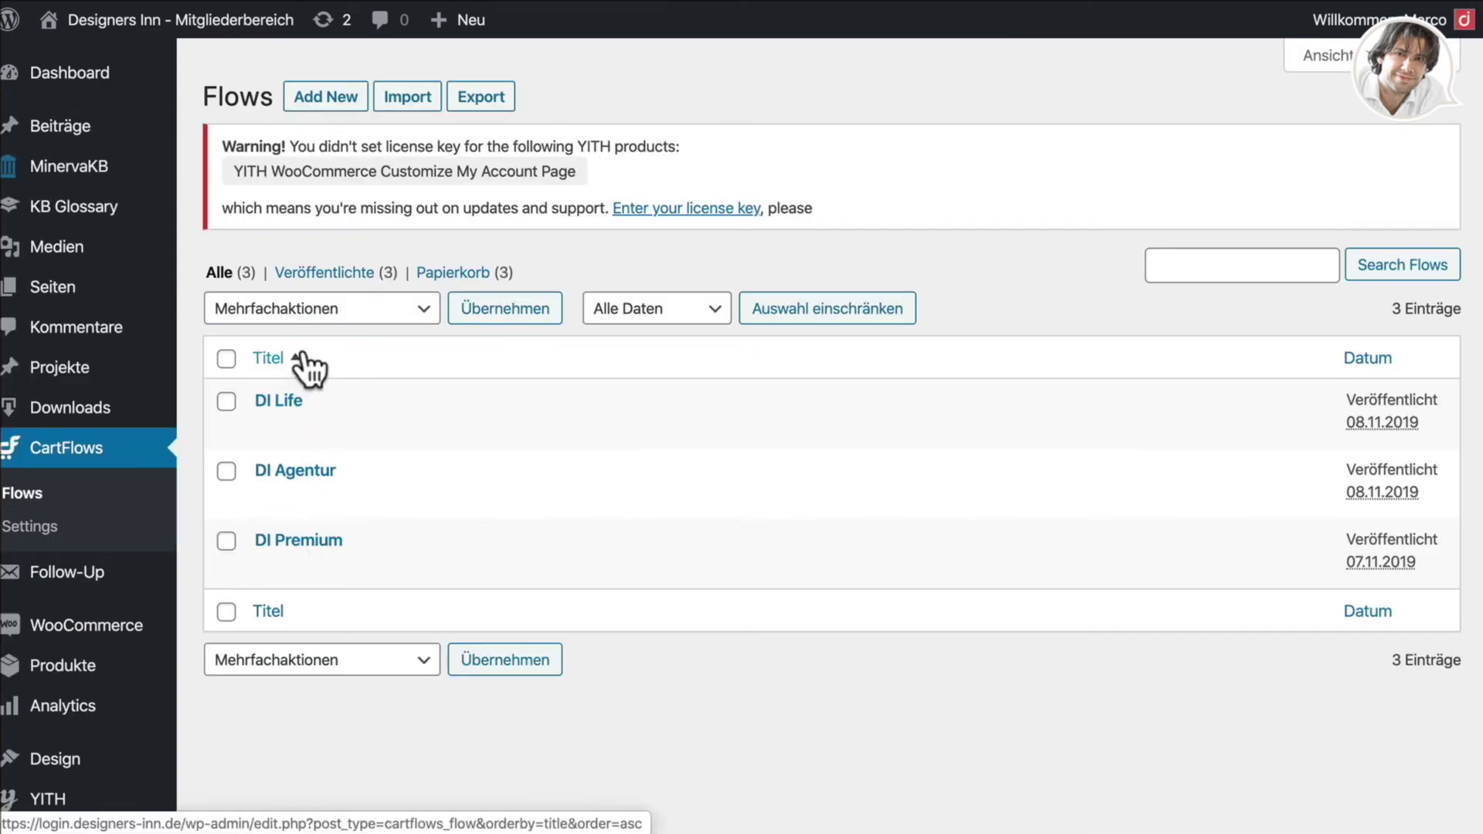
click(319, 96)
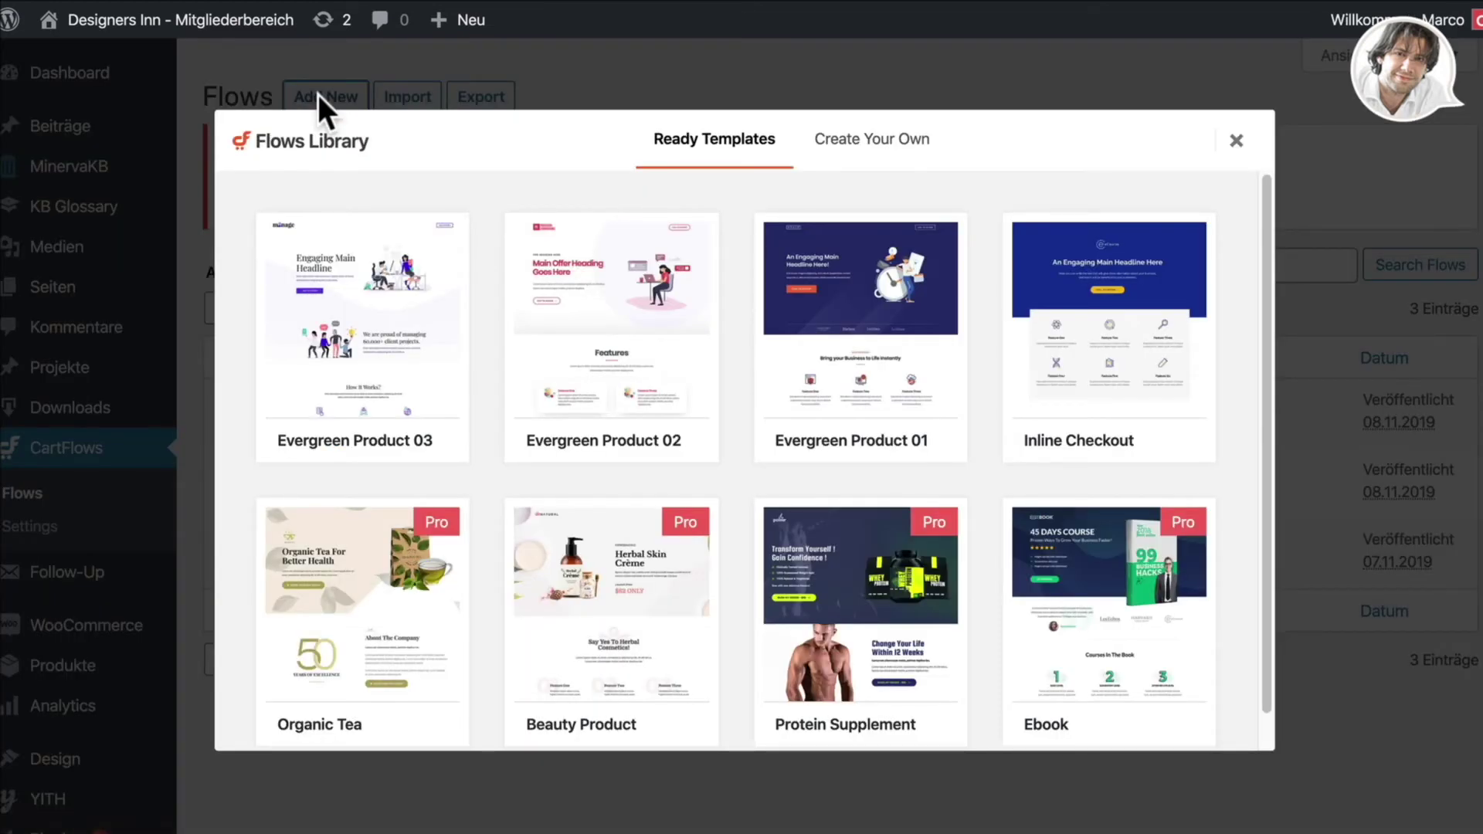
mouse_move(659, 355)
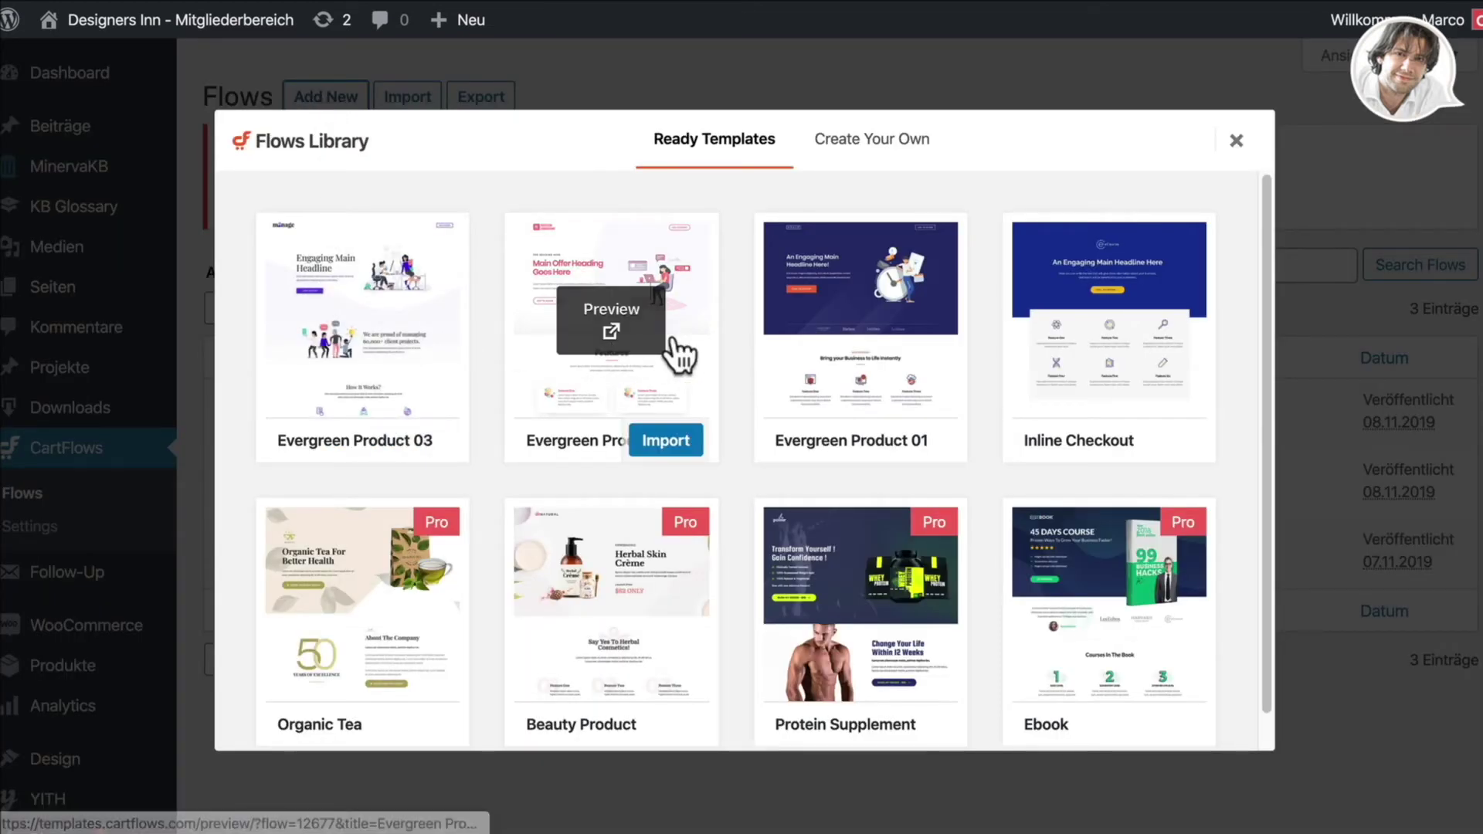
scroll(852, 301, down, 1)
mouse_move(837, 552)
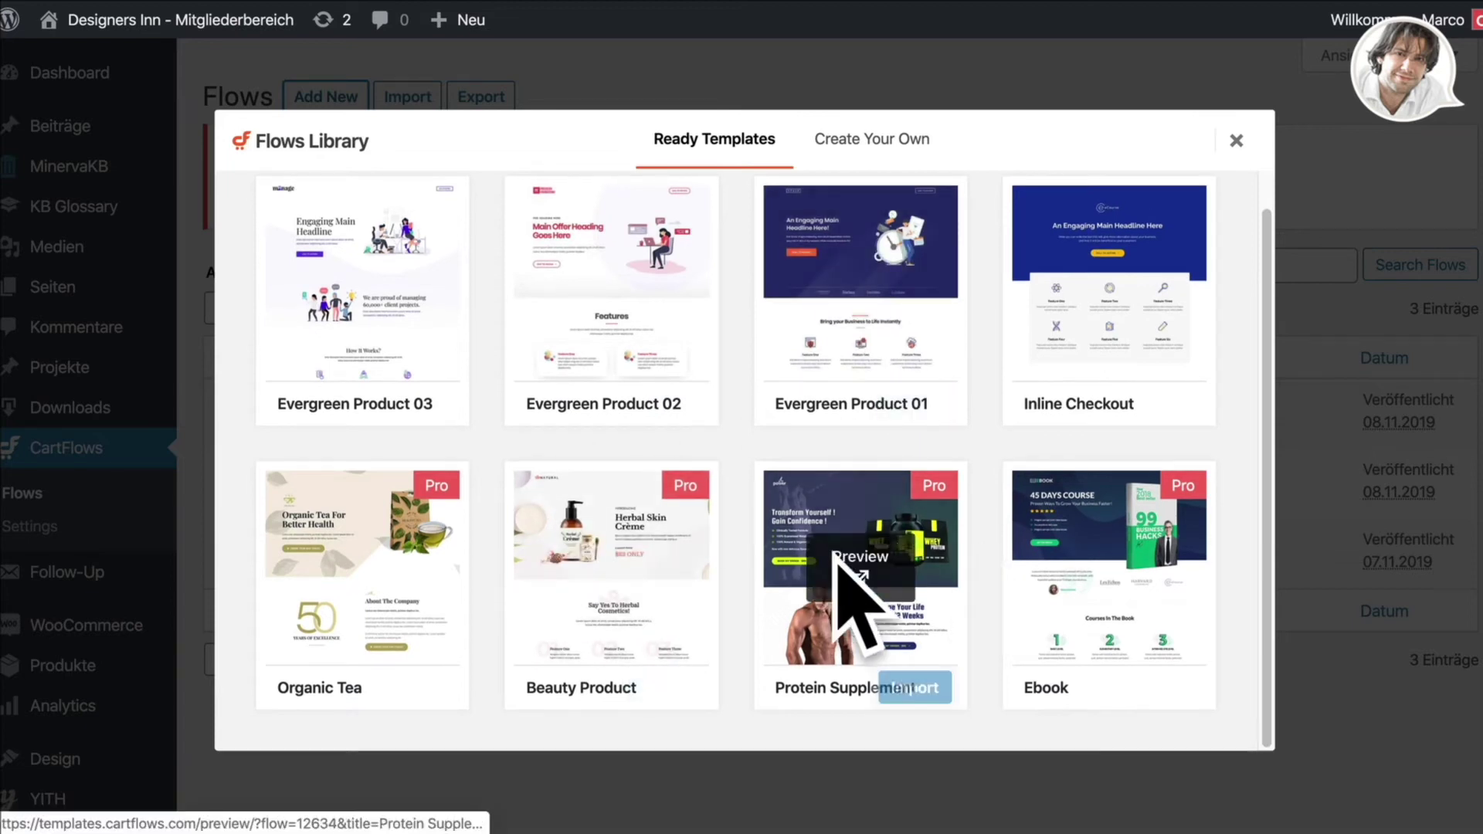
click(1166, 690)
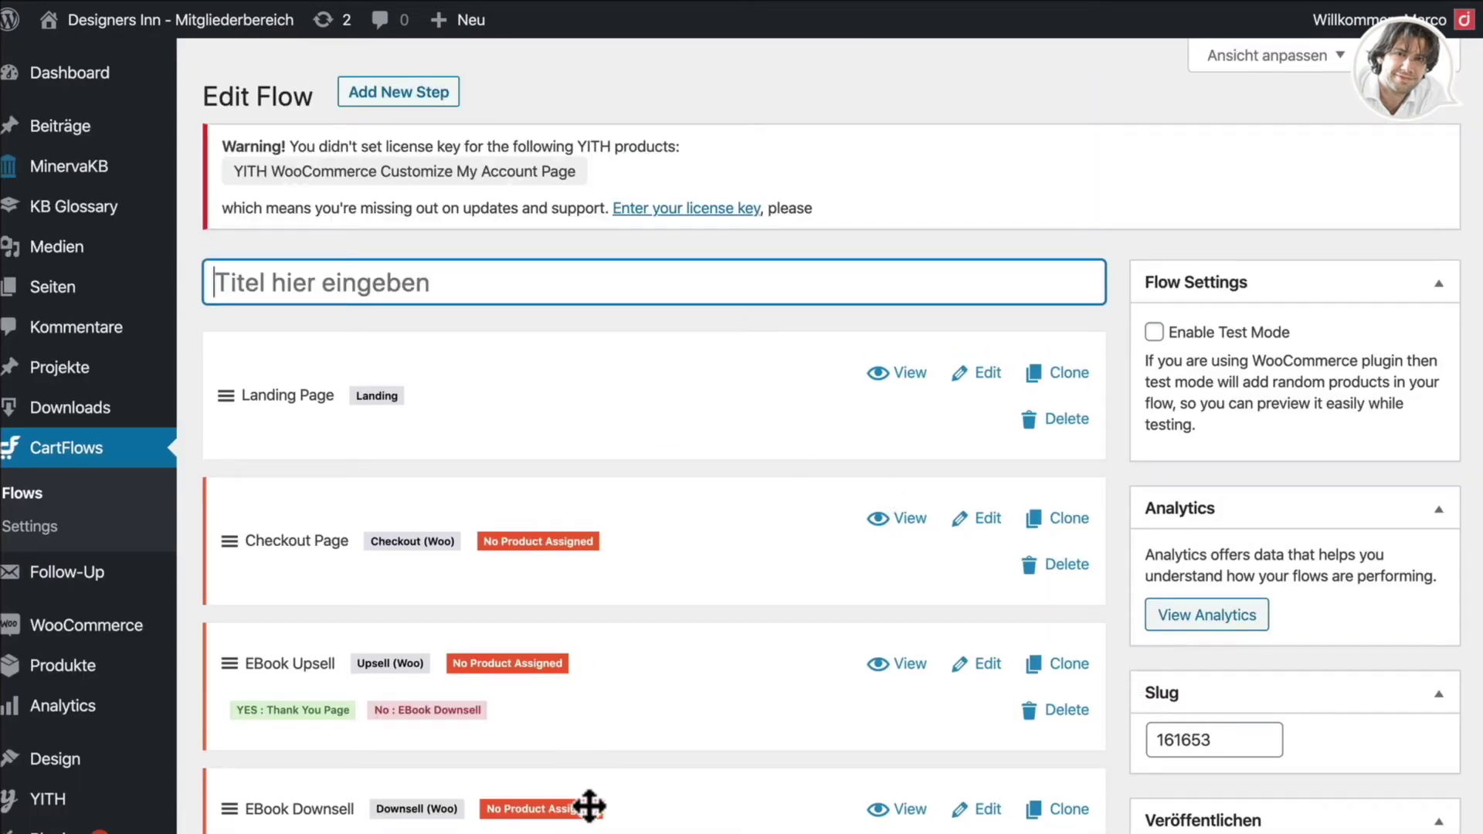
Title the new flow "Test" and enable its test mode.
text(Test)
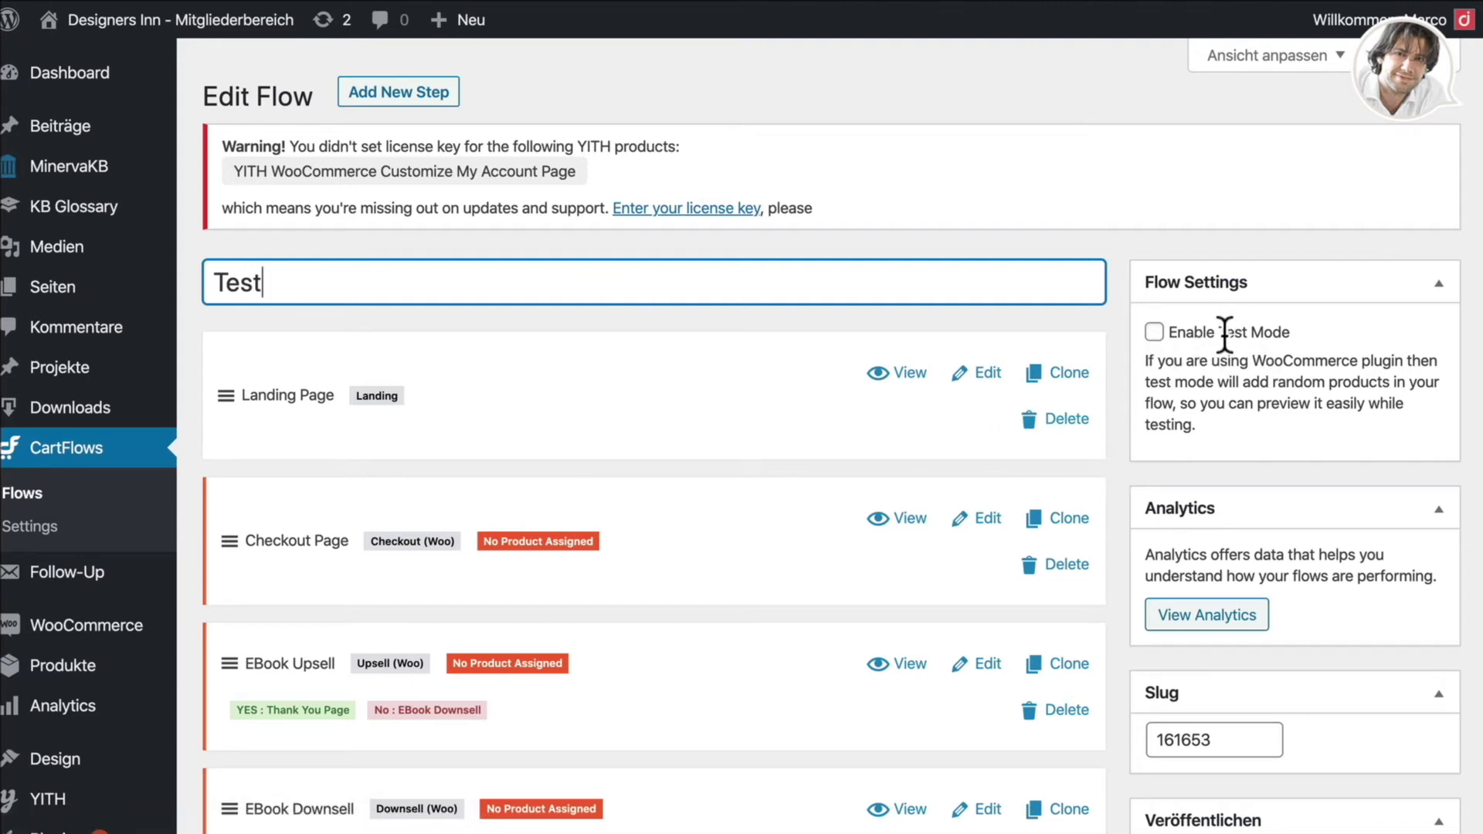
click(1153, 332)
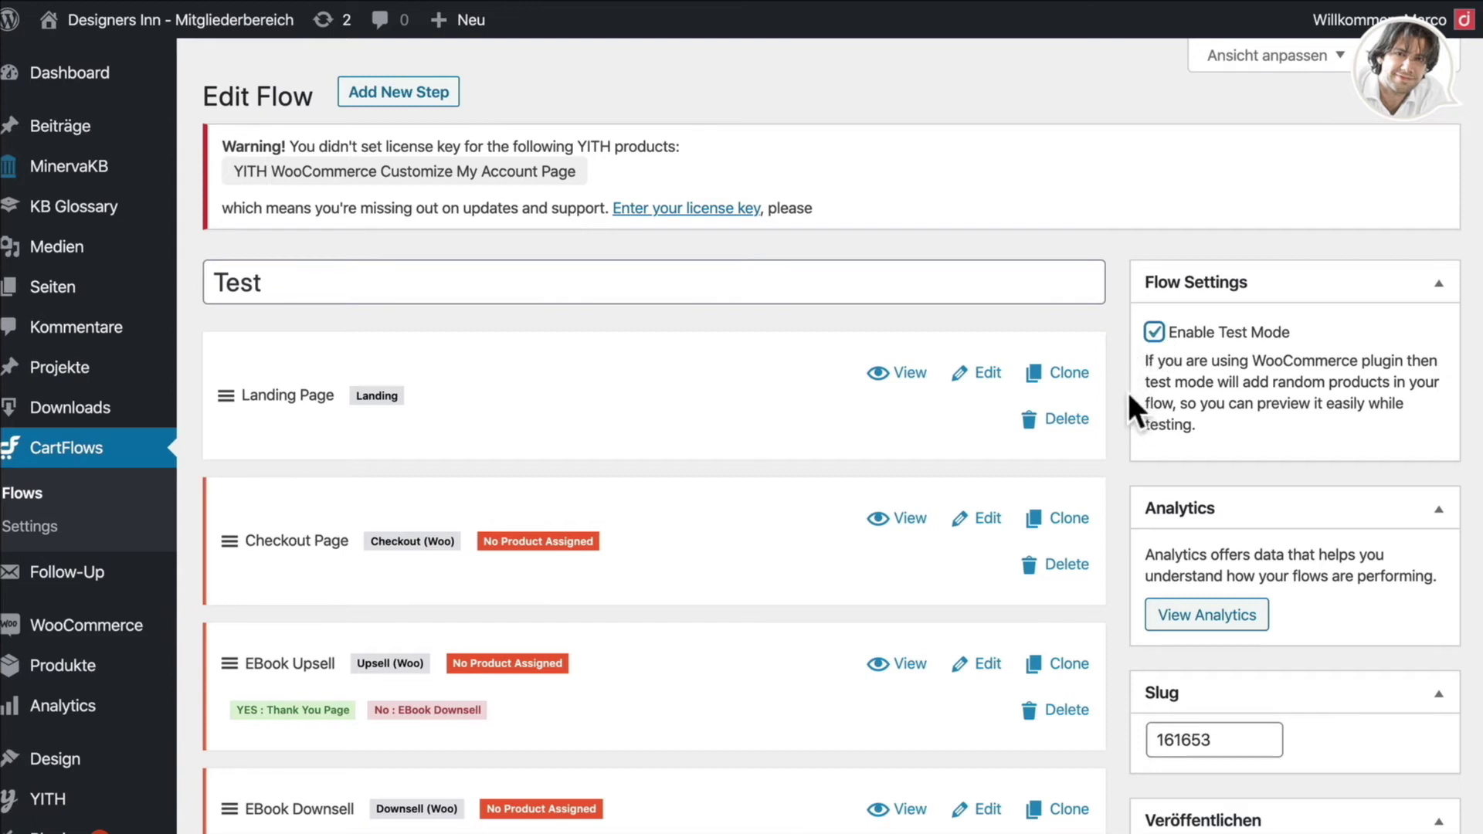
Review the Test flow's sequence of landing, checkout, upsell, downsell and thank-you steps.
scroll(1127, 392, down, 2)
scroll(1128, 392, down, 2)
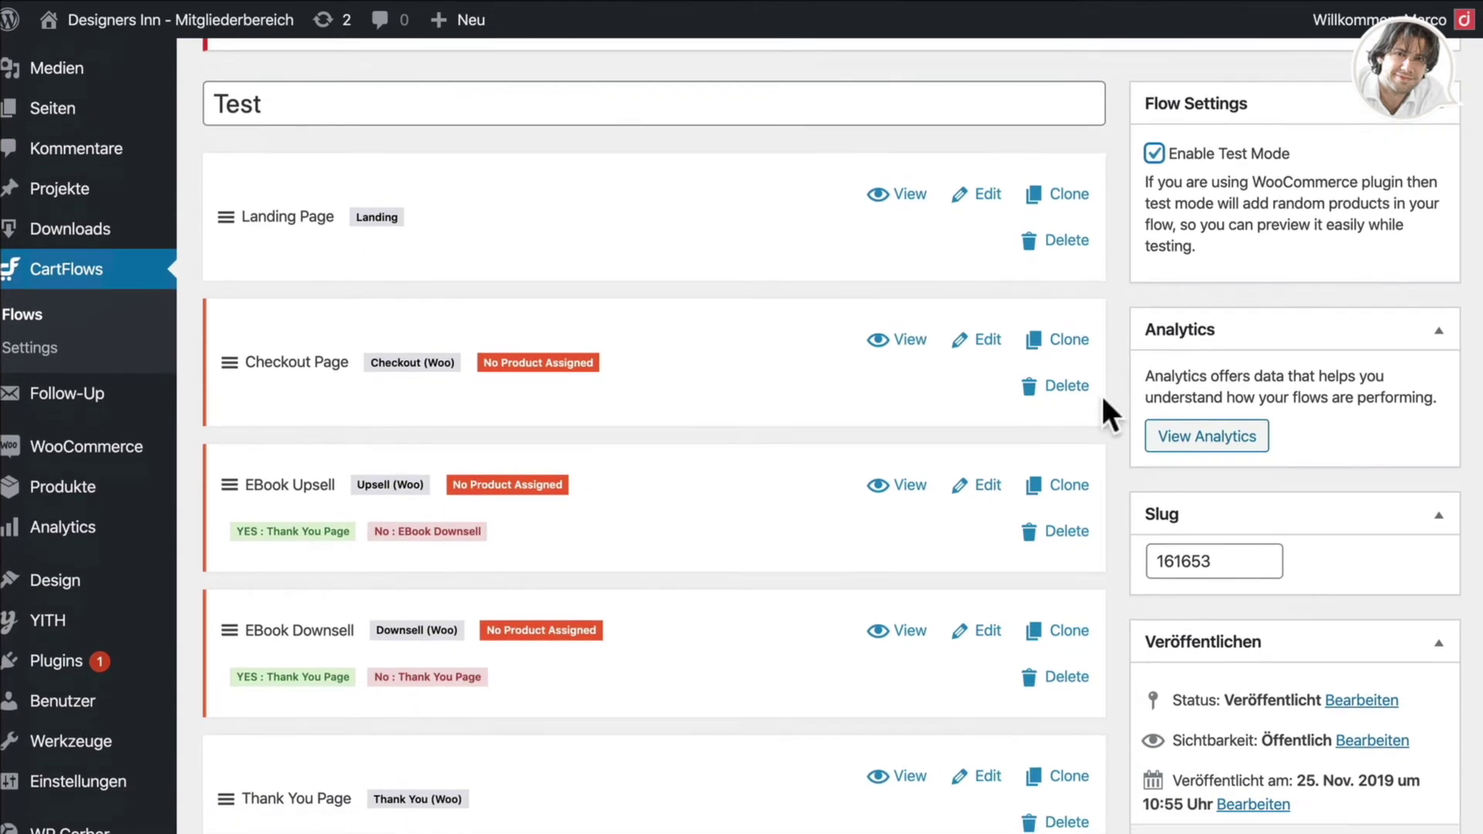
mouse_move(221, 368)
mouse_down()
mouse_move(245, 484)
mouse_move(232, 364)
mouse_up()
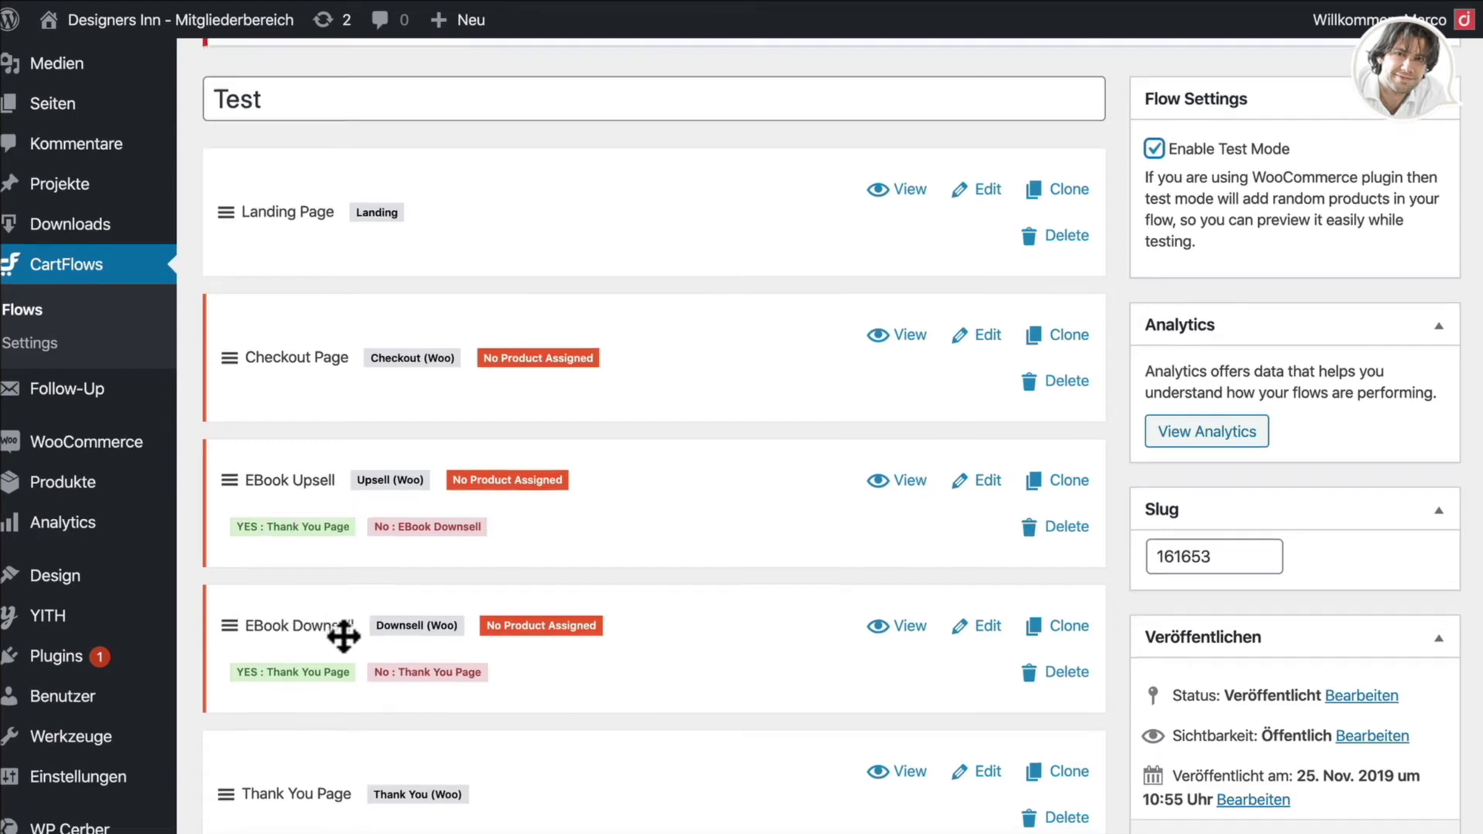
scroll(332, 649, down, 1)
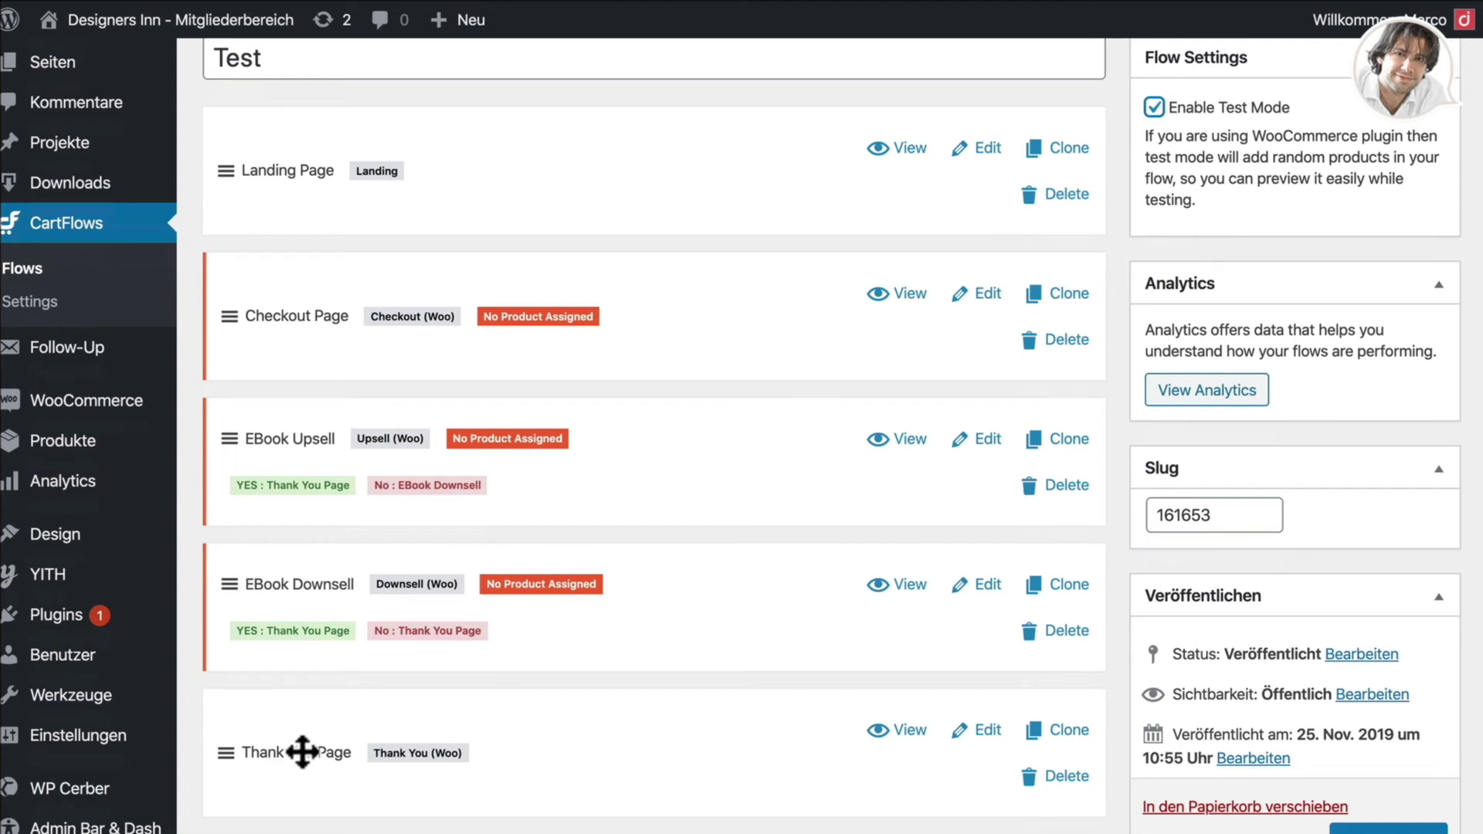
scroll(1217, 776, down, 2)
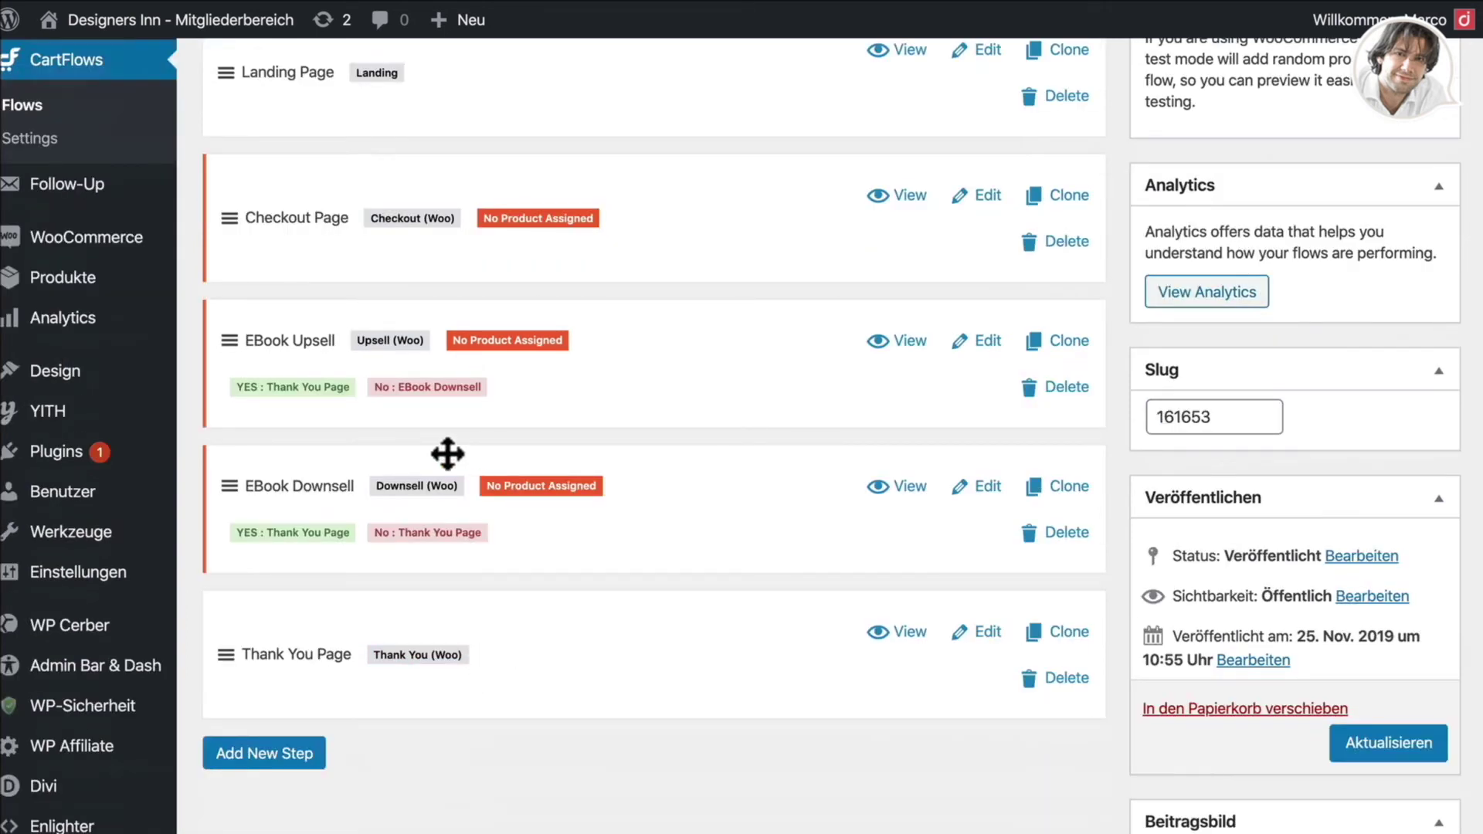
Browse the Steps Library's ready landing, checkout, upsell, downsell and thank-you templates and its option for creating a custom step.
click(276, 759)
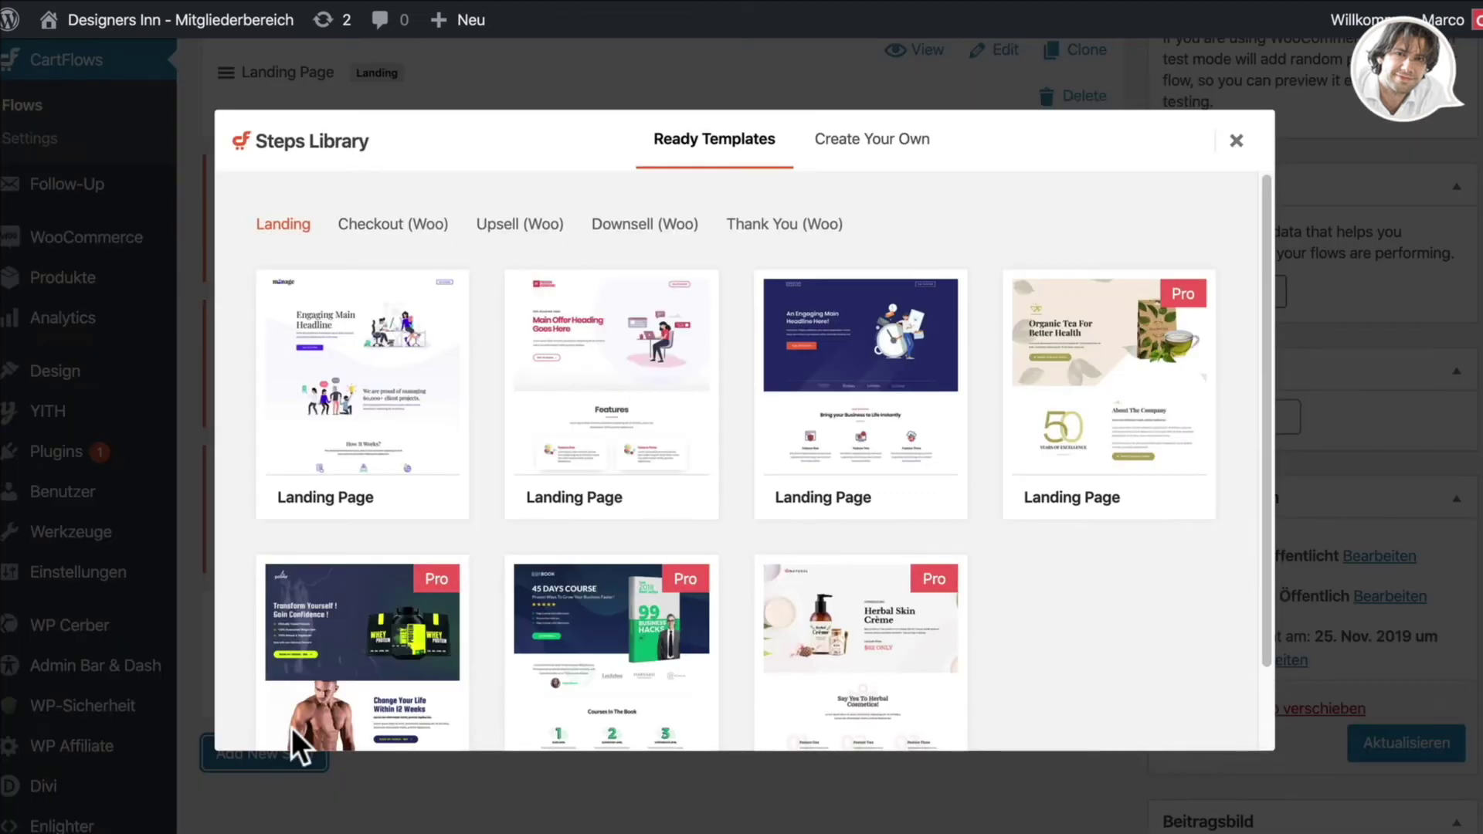
click(394, 225)
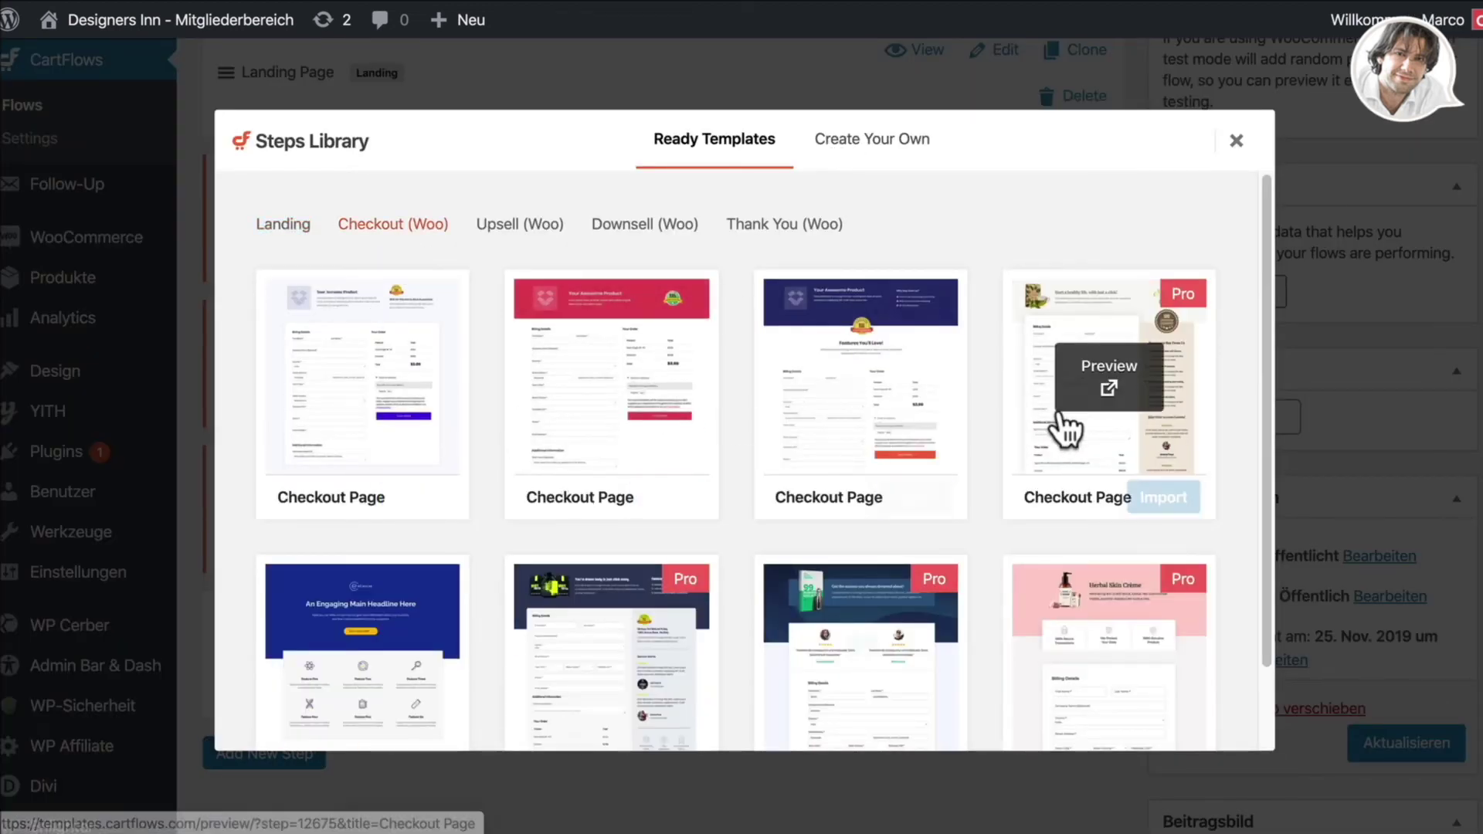
scroll(808, 503, down, 2)
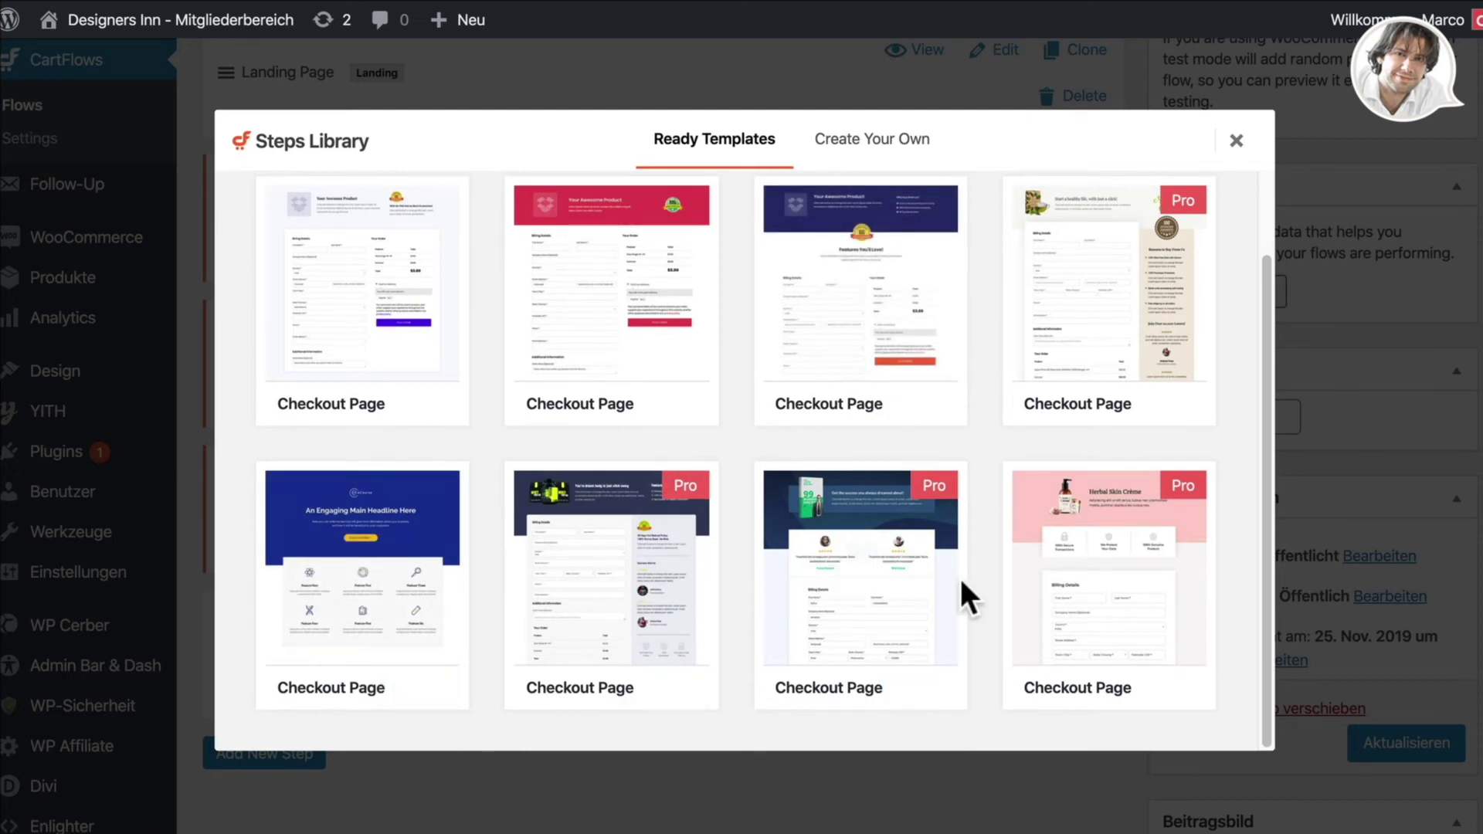
scroll(958, 576, up, 1)
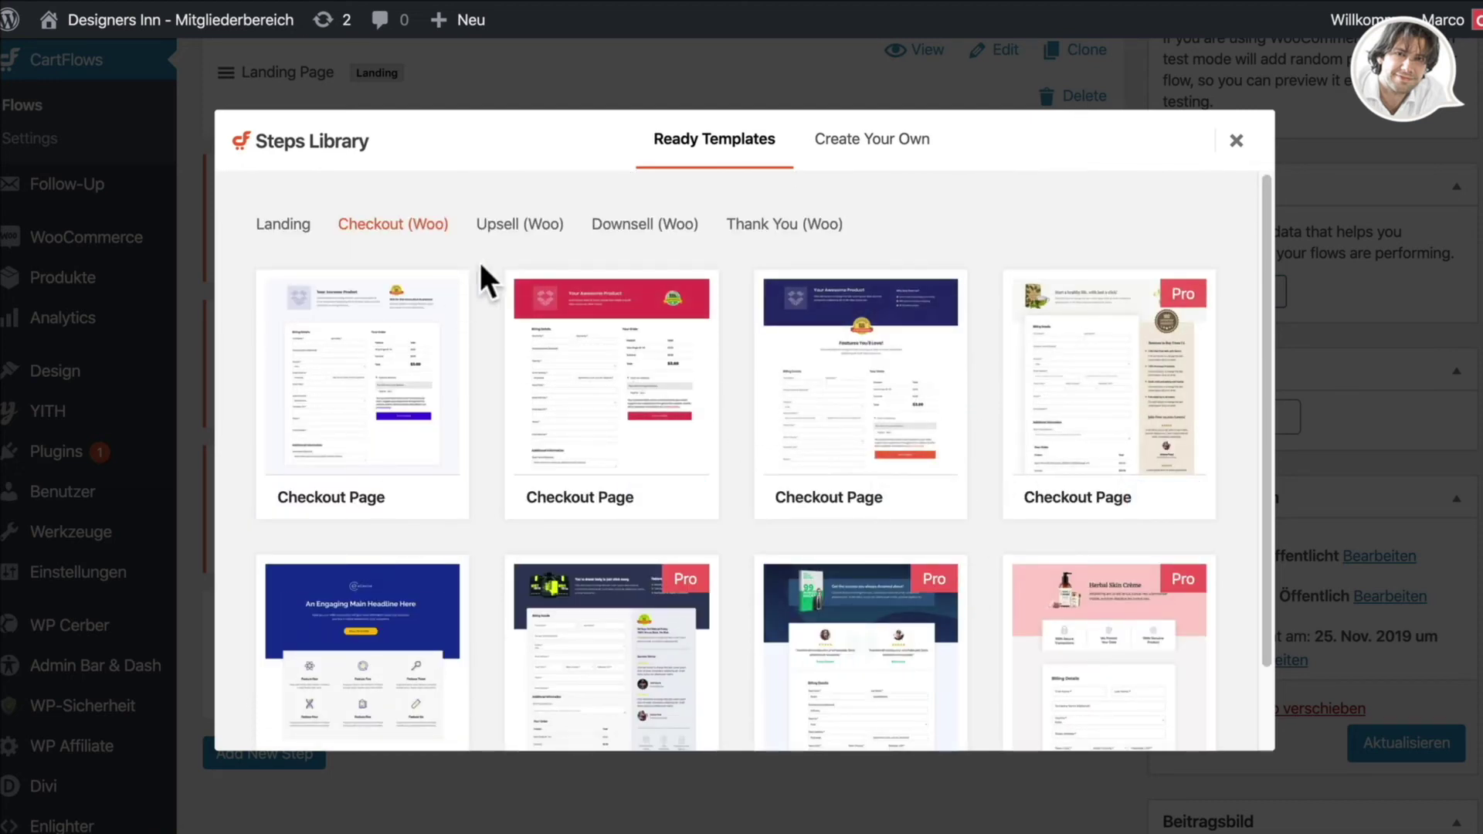
click(515, 233)
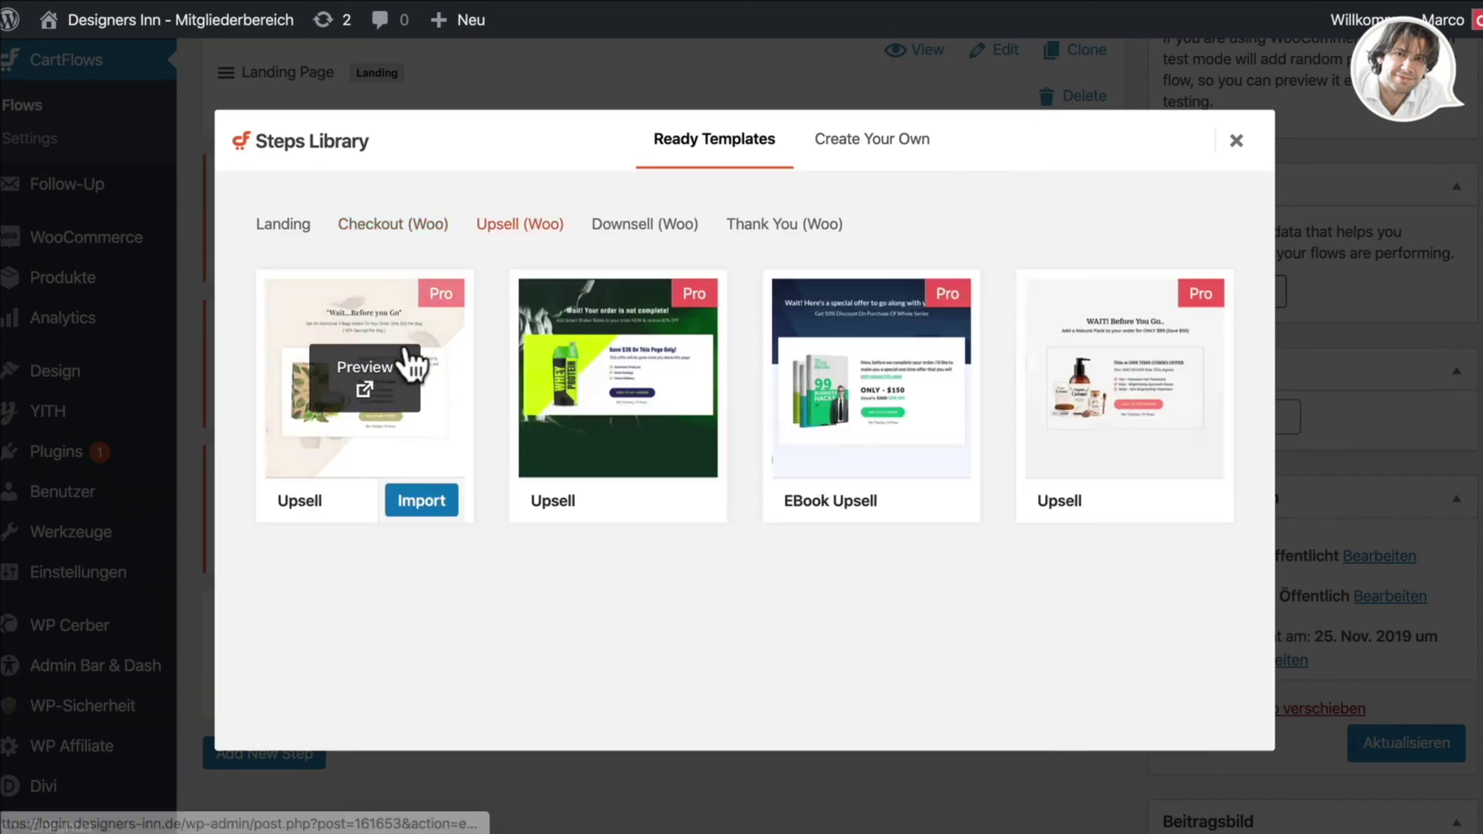
click(627, 230)
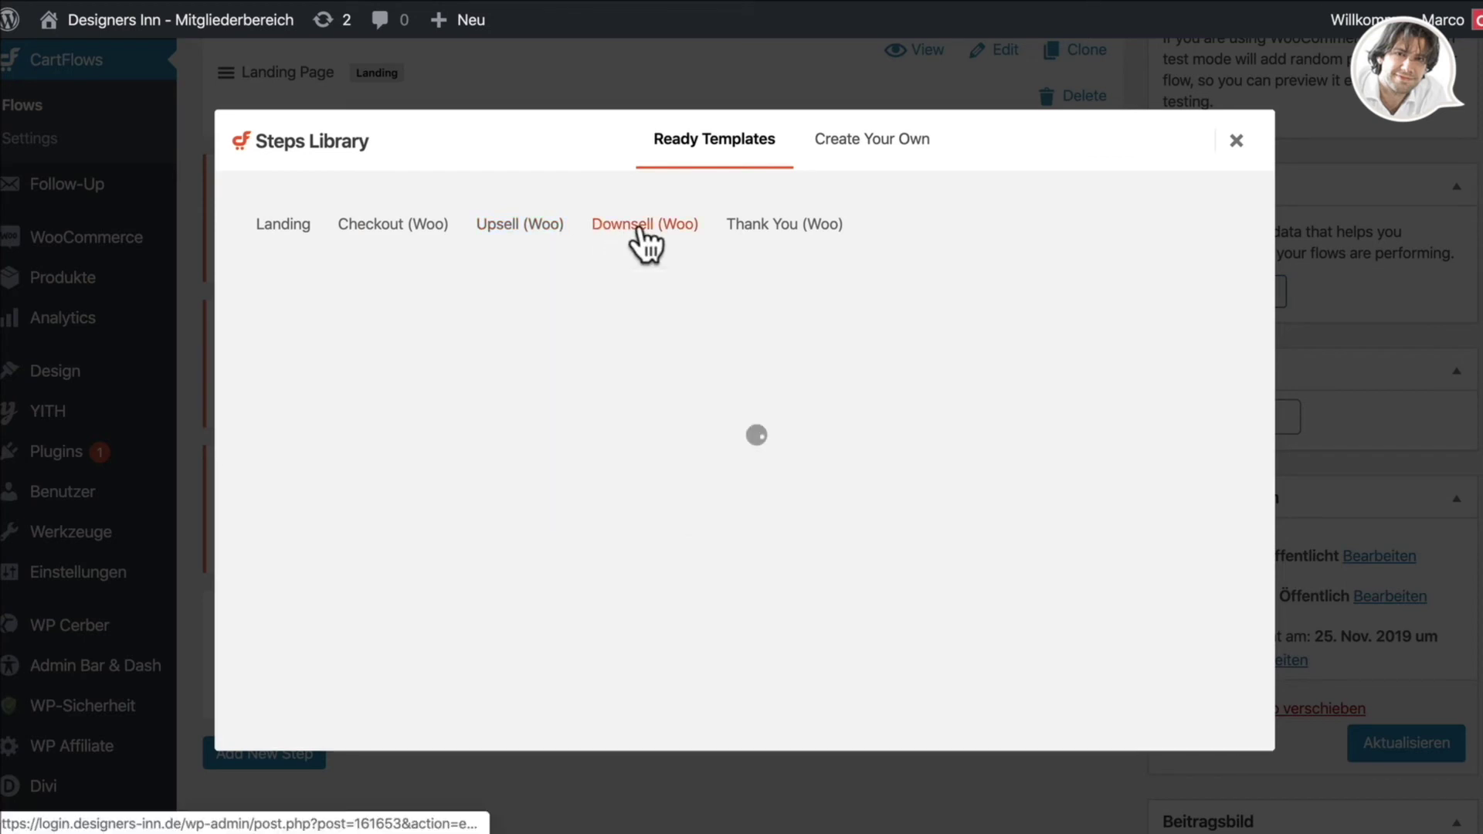
click(775, 226)
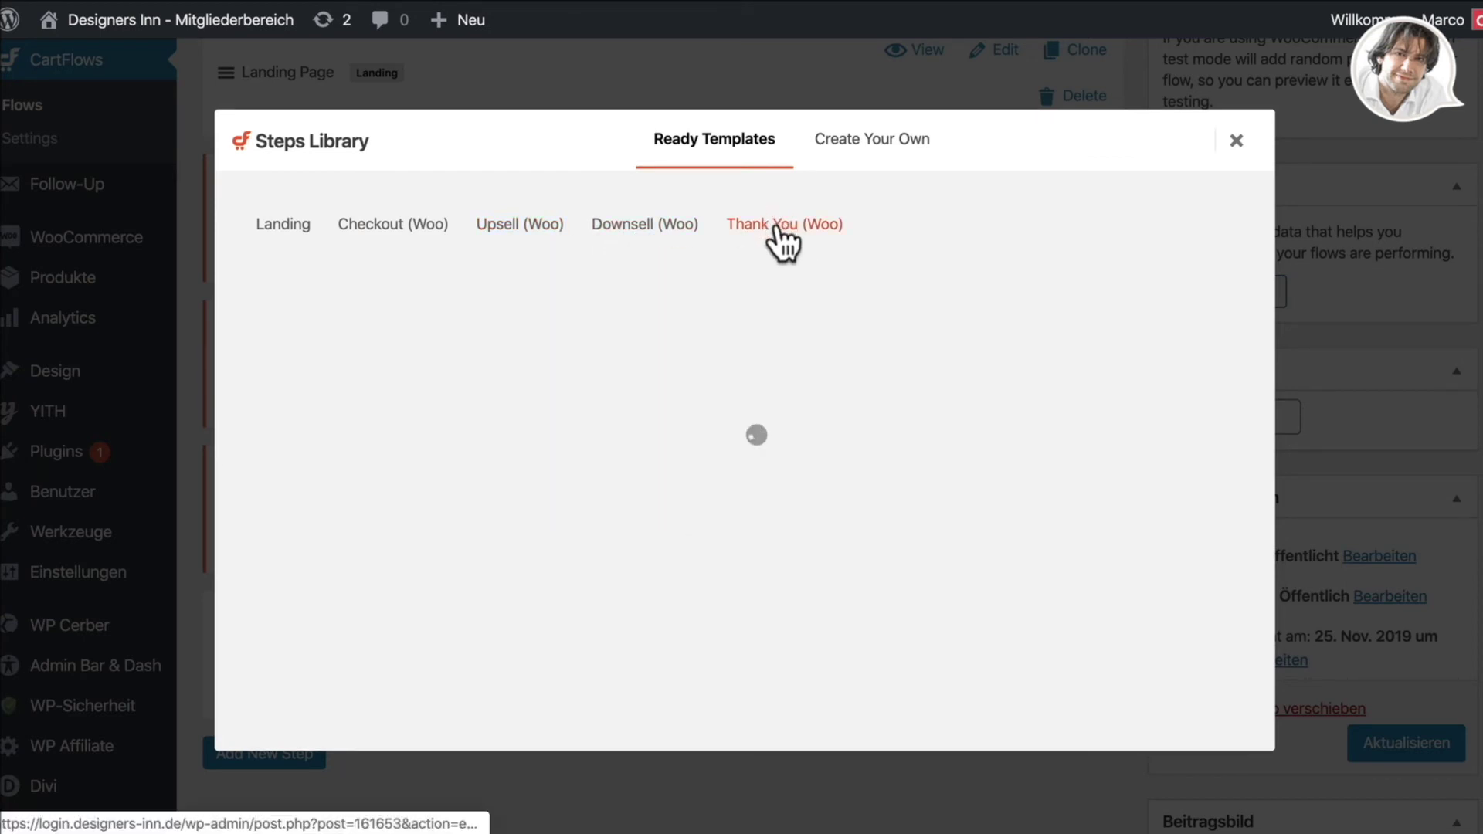
scroll(872, 232, down, 1)
click(871, 146)
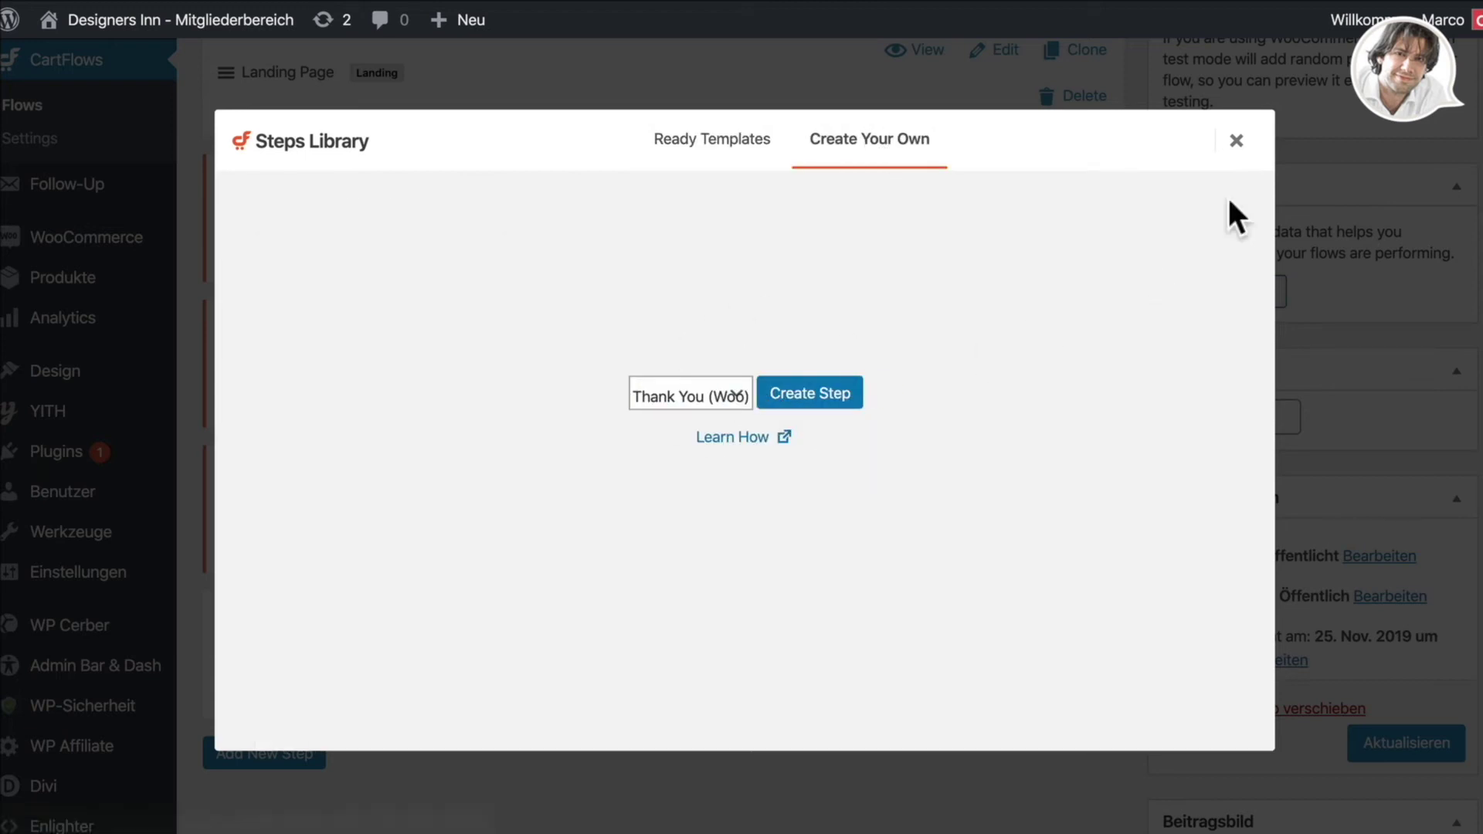
click(1237, 141)
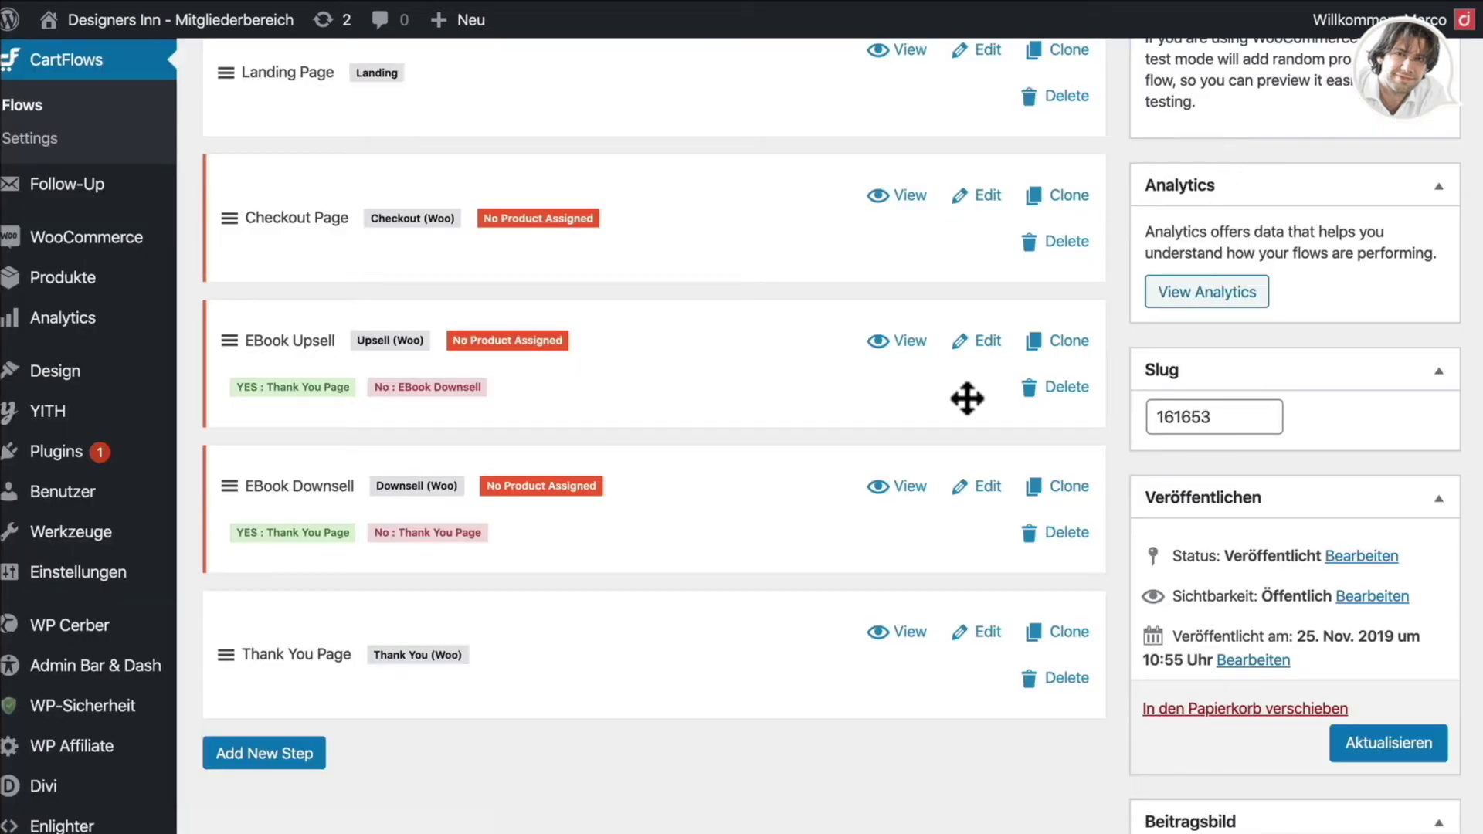
Update the Test flow and preview its landing page from the header down to the closing ebook offer.
scroll(906, 532, down, 4)
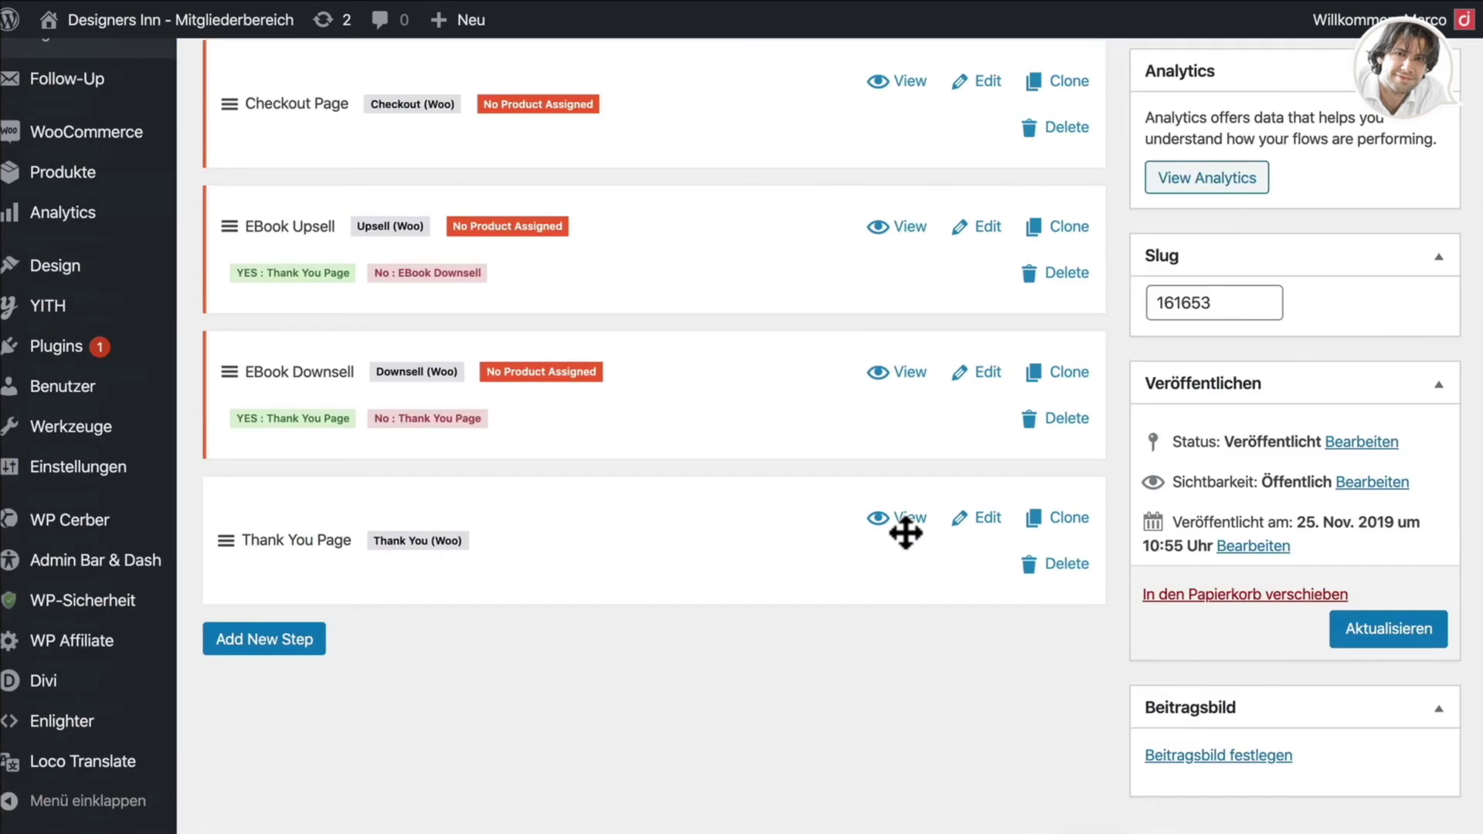
click(1386, 649)
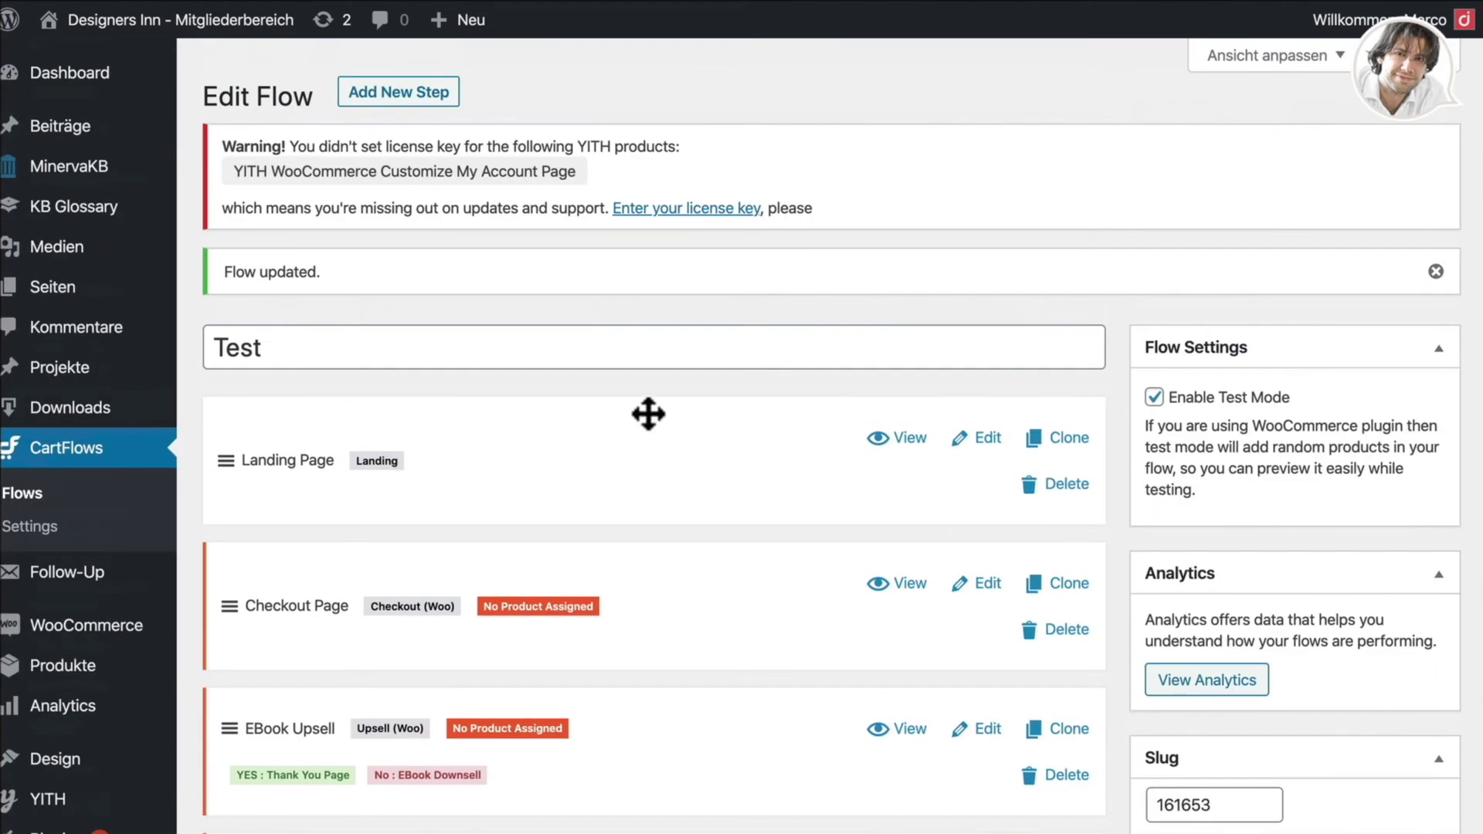
click(910, 440)
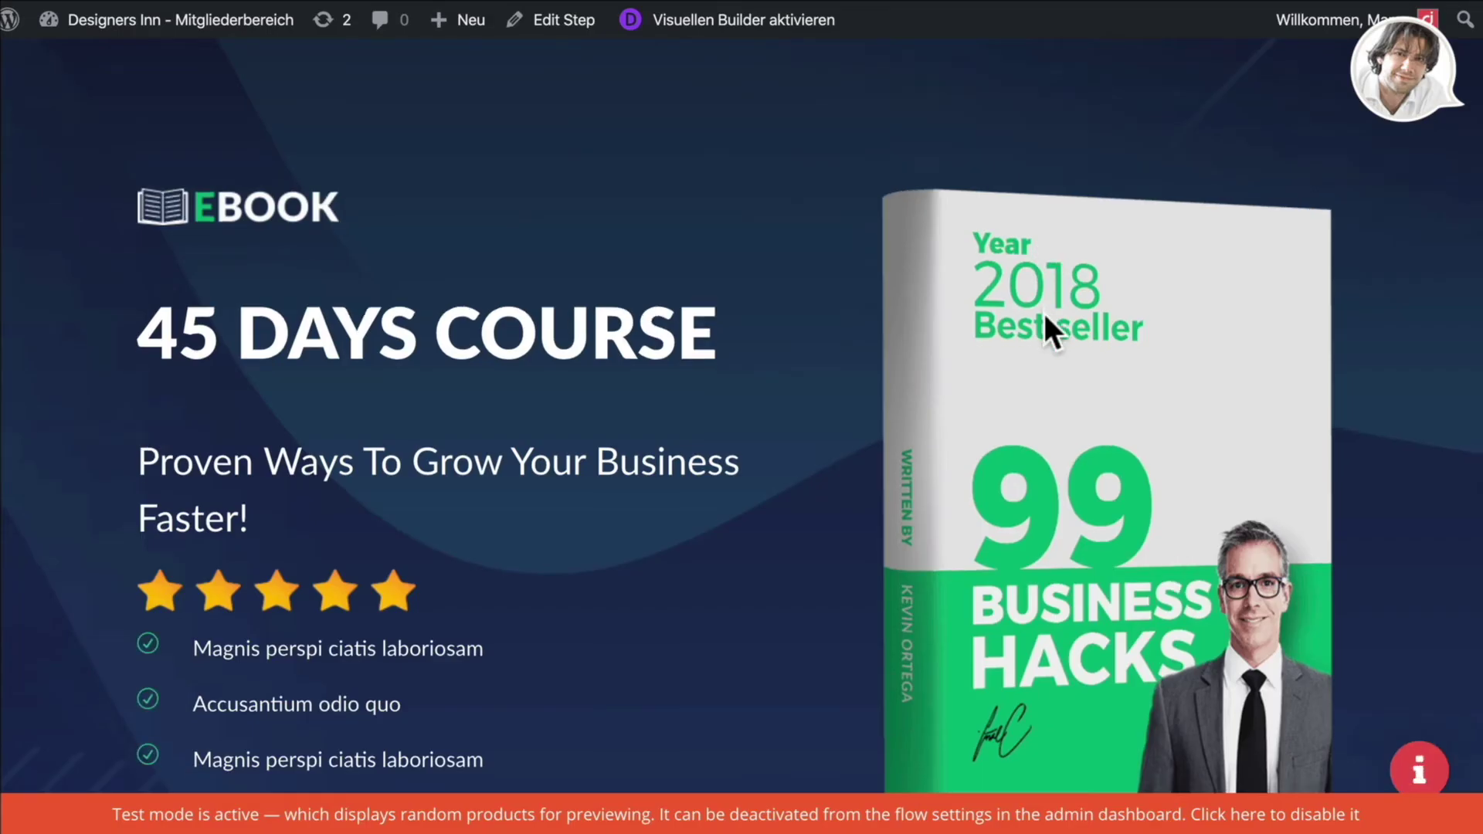
scroll(1043, 310, down, 10)
scroll(1044, 317, down, 10)
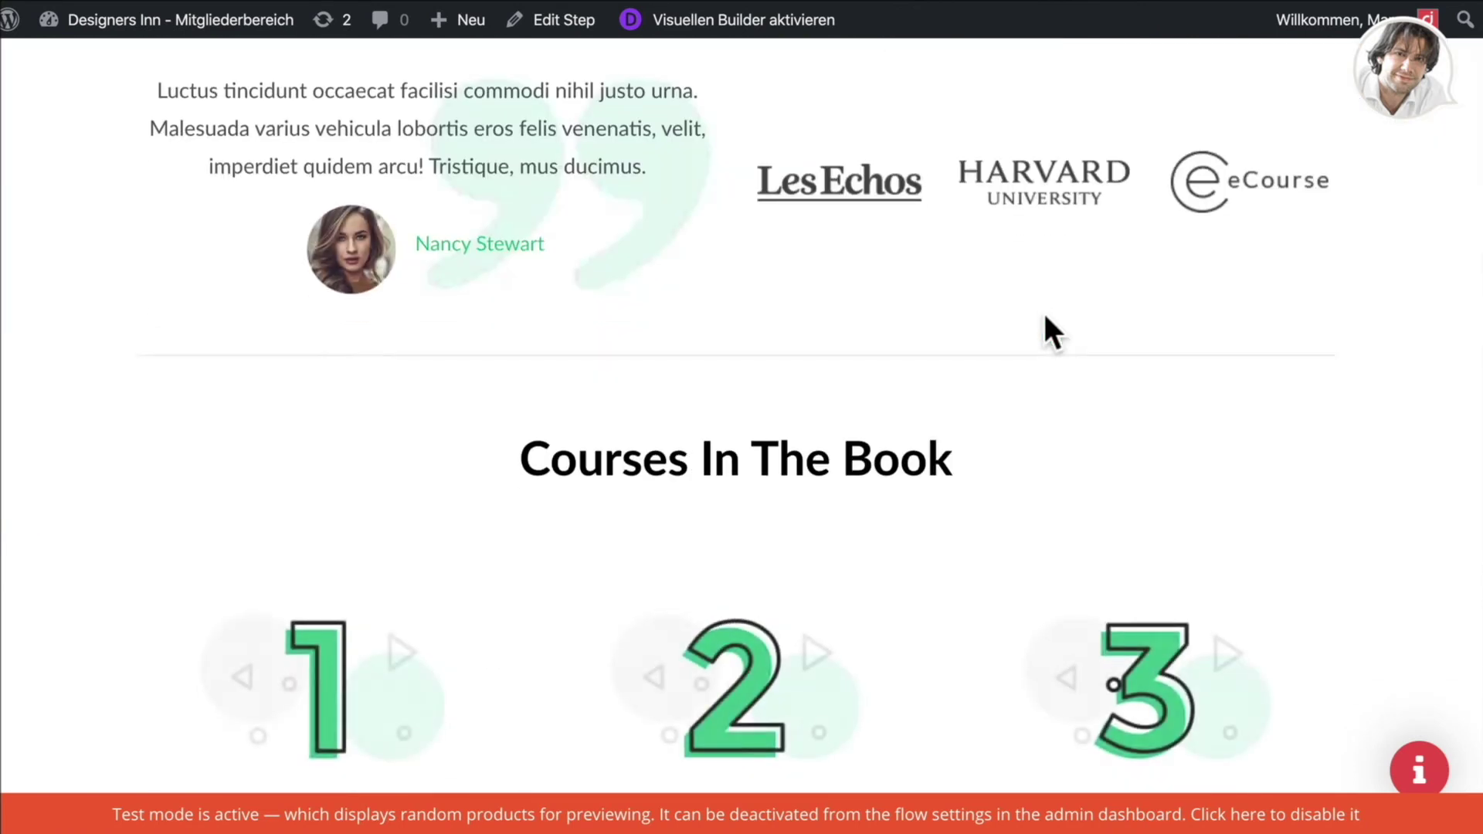
scroll(1045, 313, down, 10)
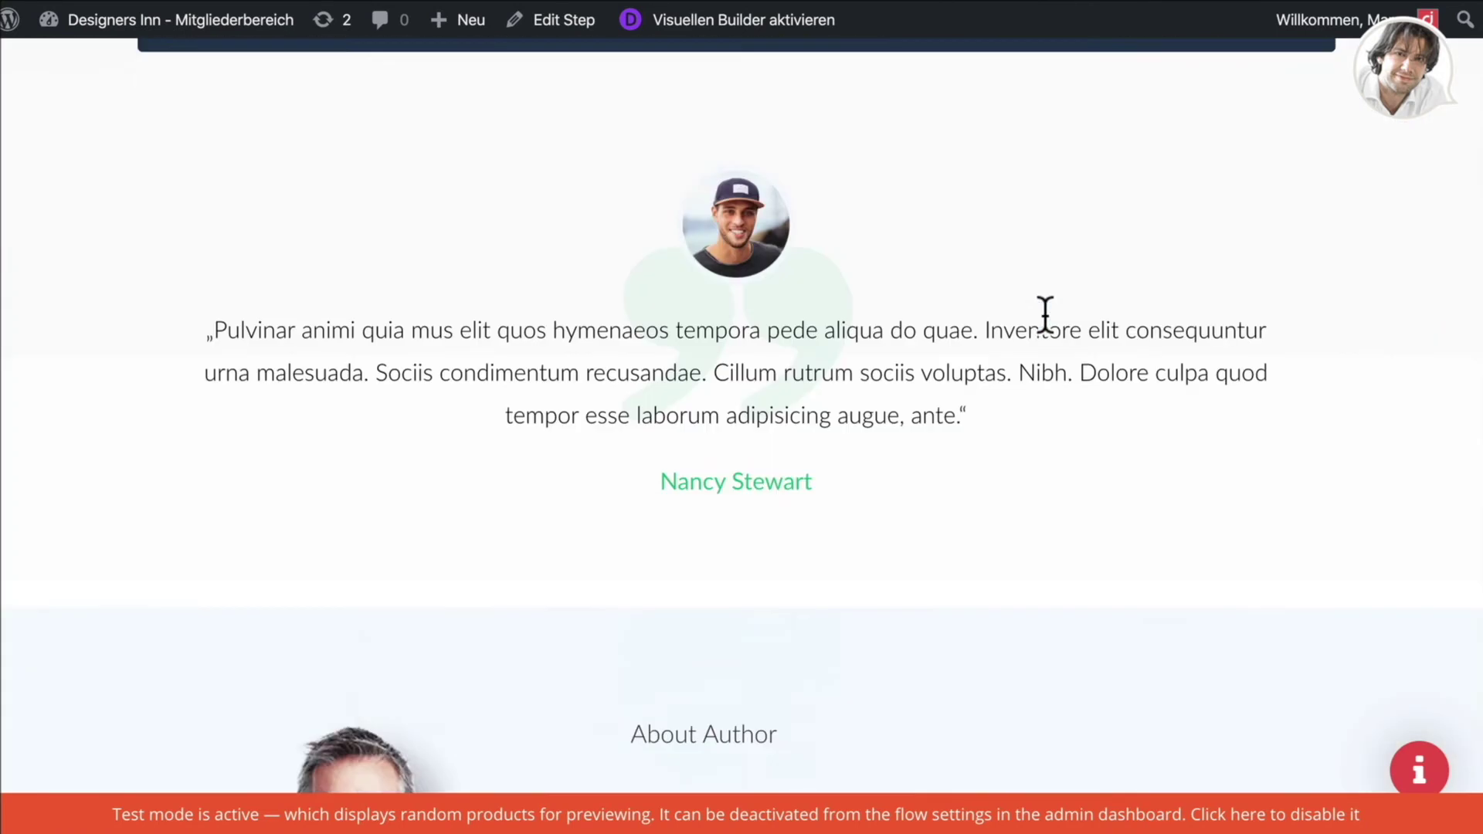
scroll(1045, 315, down, 4)
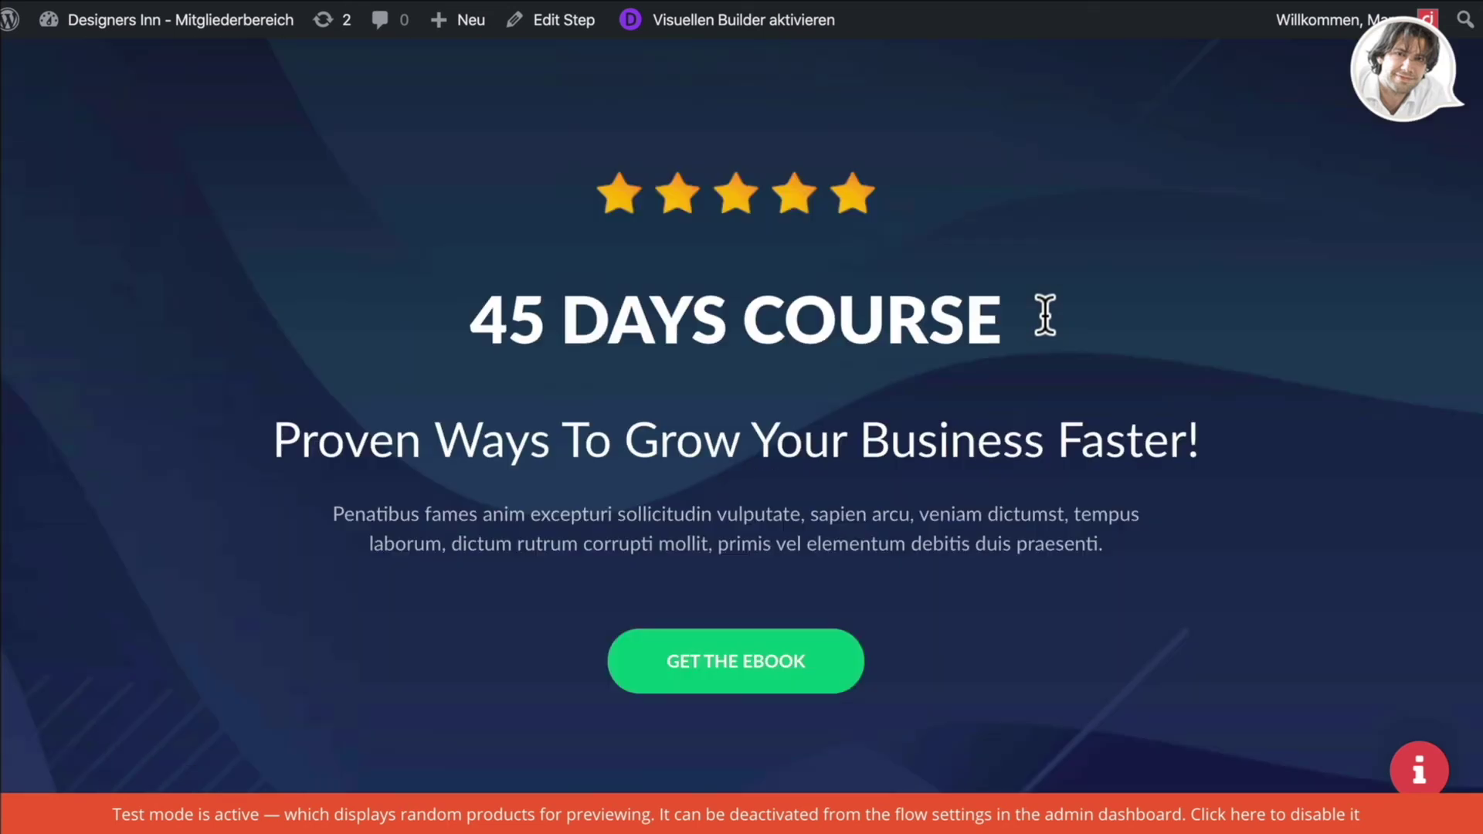
scroll(1044, 316, up, 8)
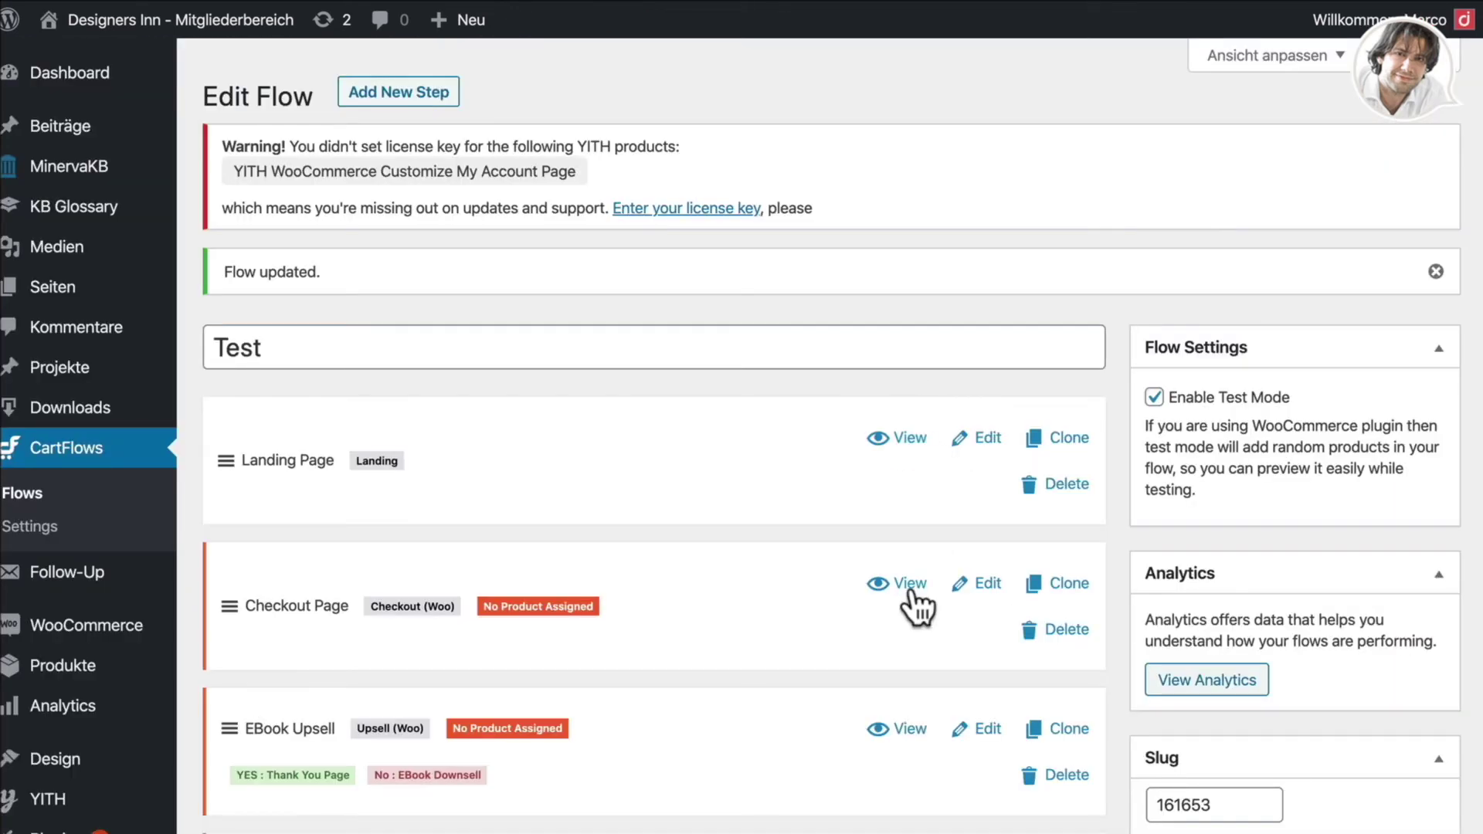
Preview the flow's checkout page, examining its billing details, order summary, coupon field and paperback offer.
click(910, 584)
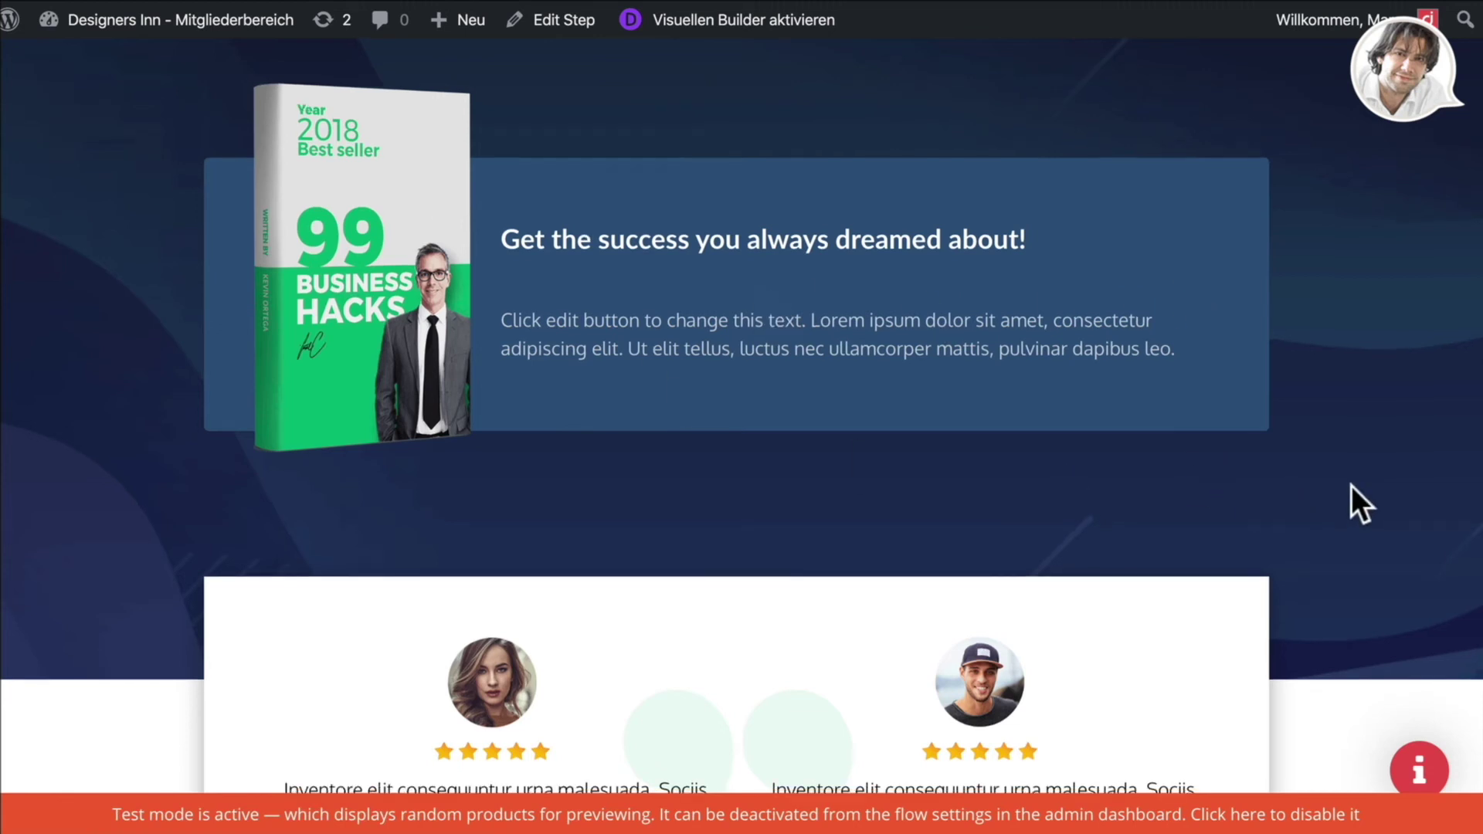
scroll(1351, 485, down, 3)
scroll(1307, 527, down, 8)
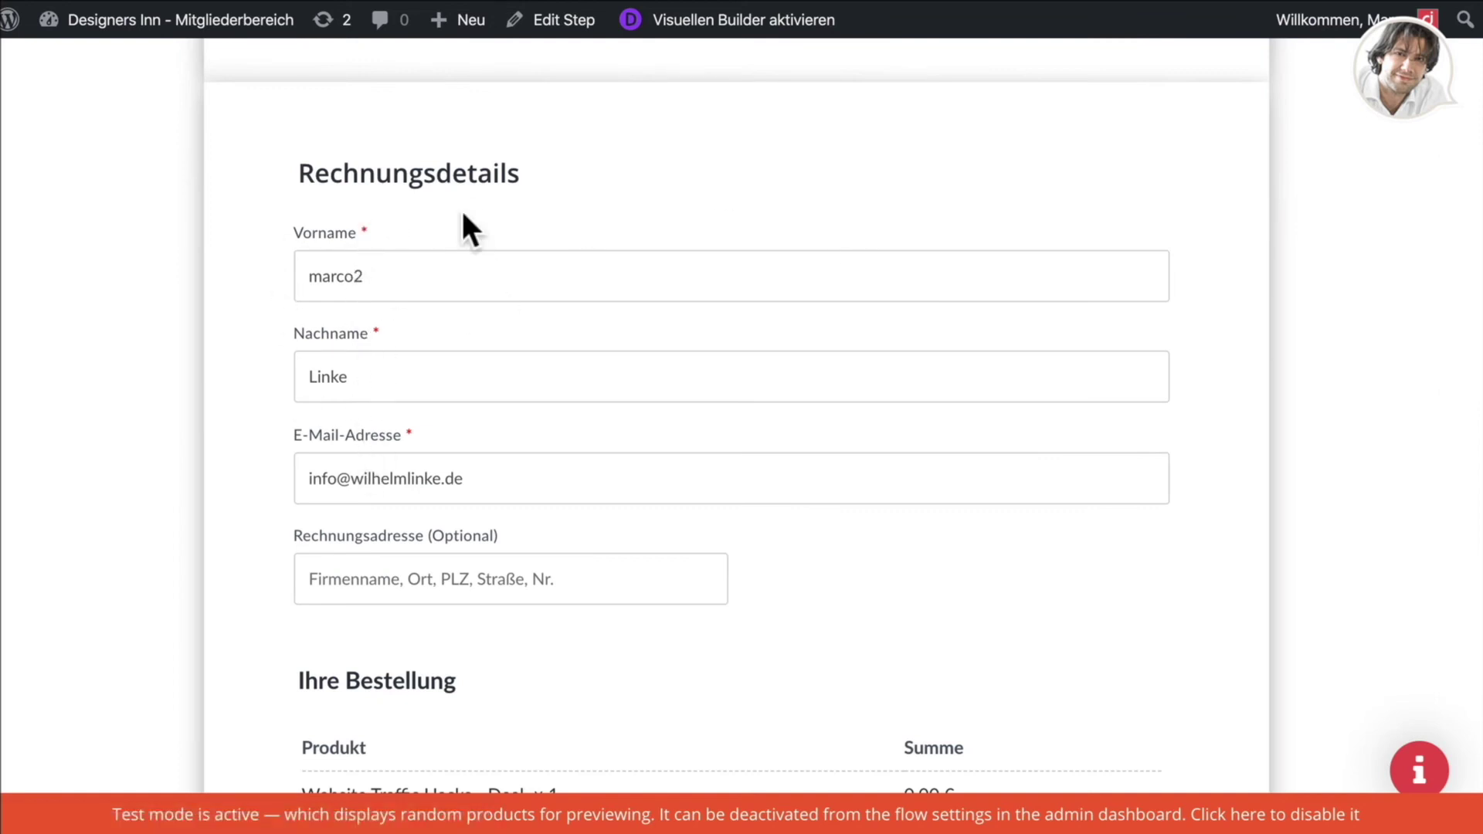
scroll(230, 595, down, 6)
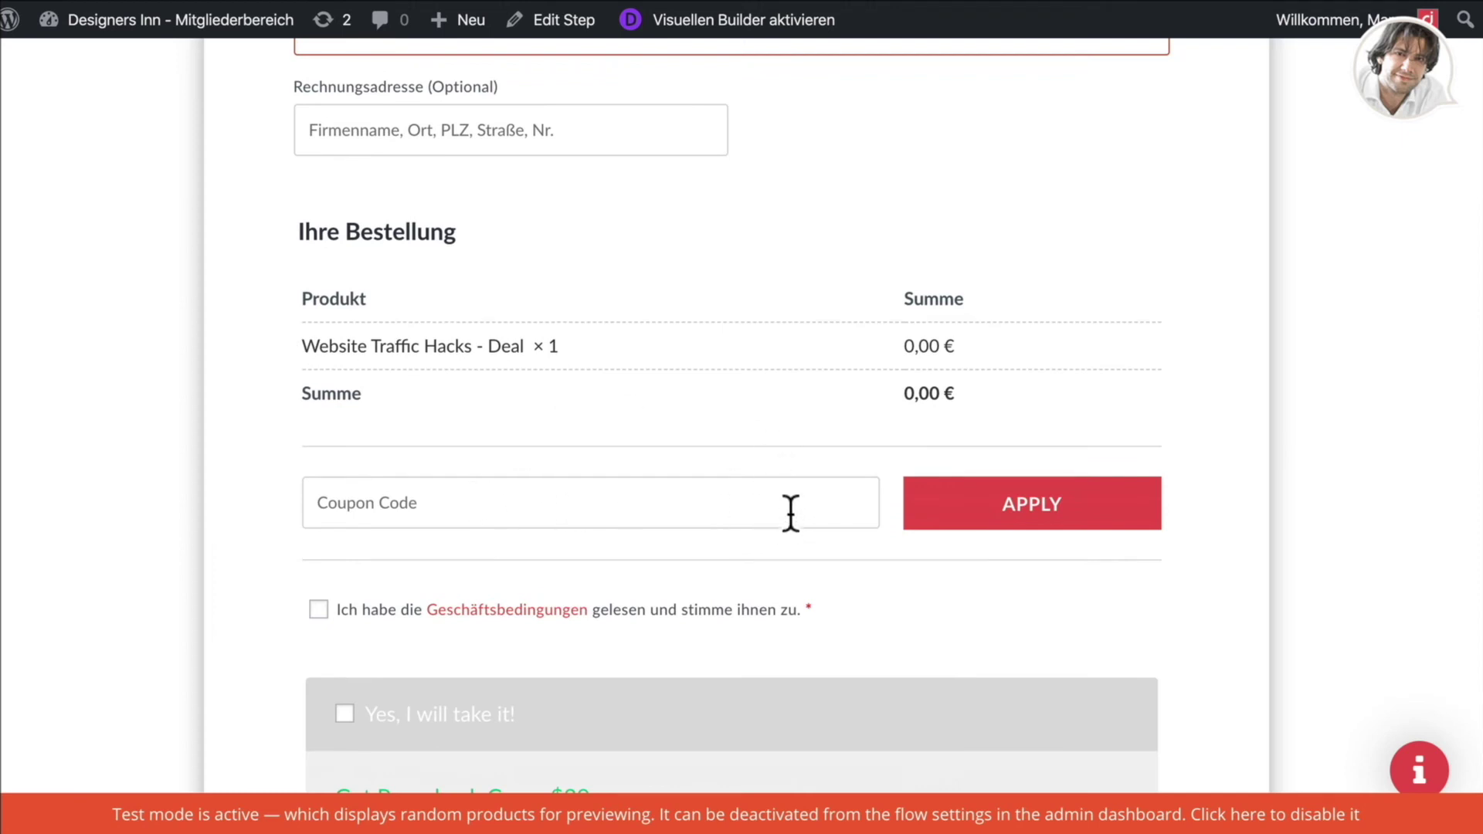
scroll(847, 573, down, 3)
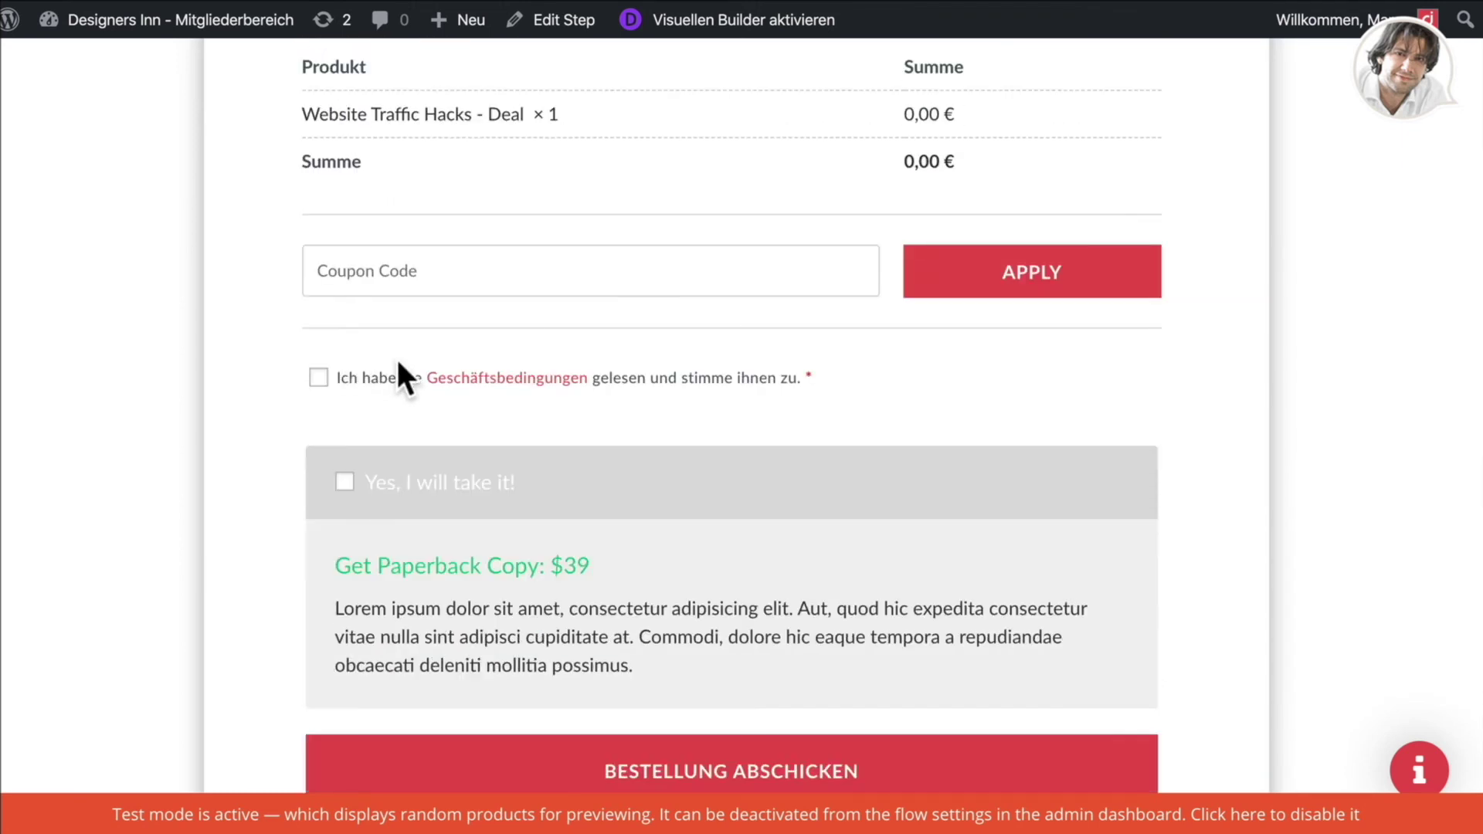
scroll(507, 380, down, 1)
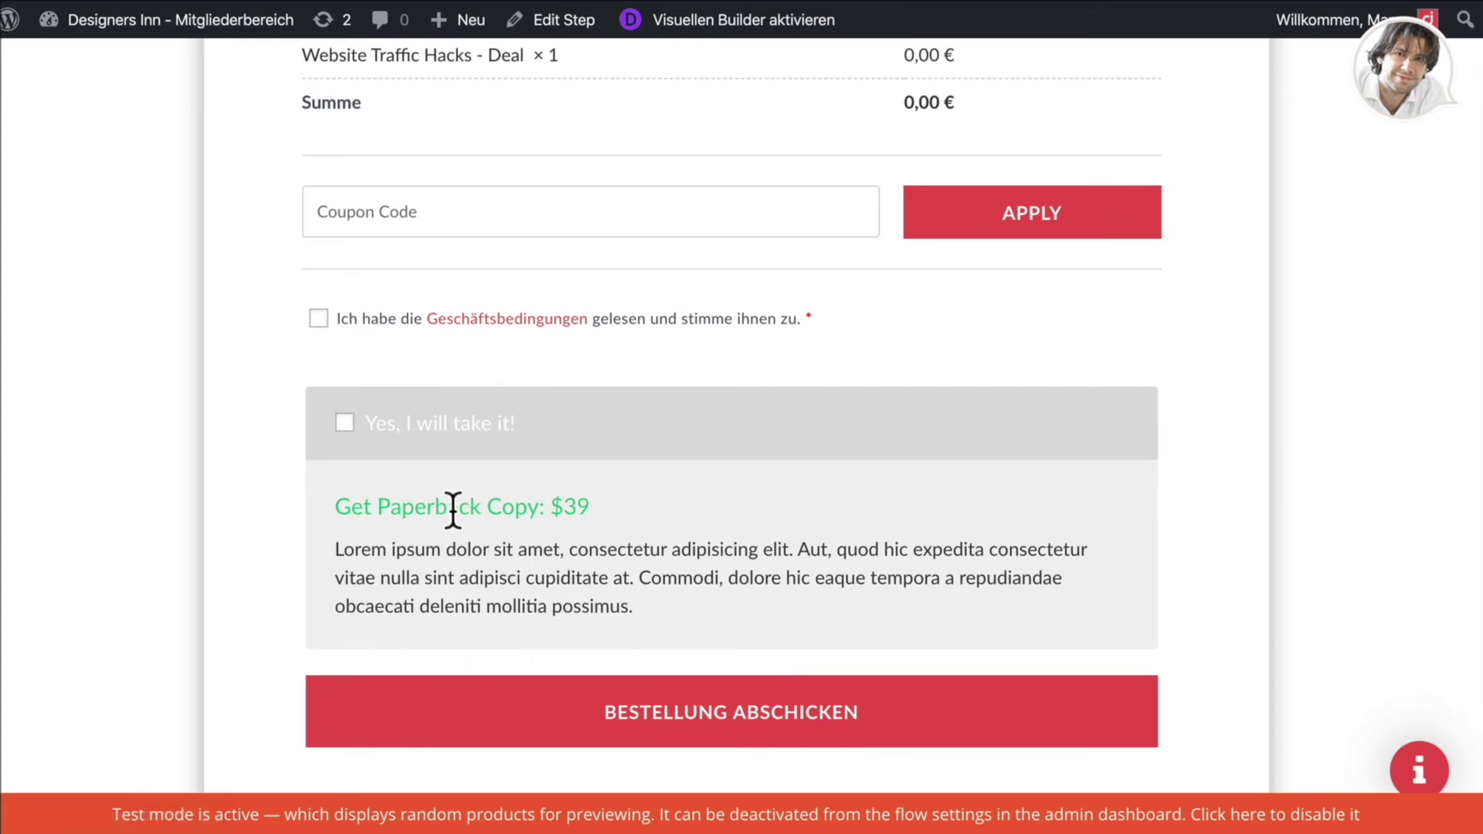
Select the "Yes, I will take it!" paperback offer on the checkout page and clear it again.
click(344, 424)
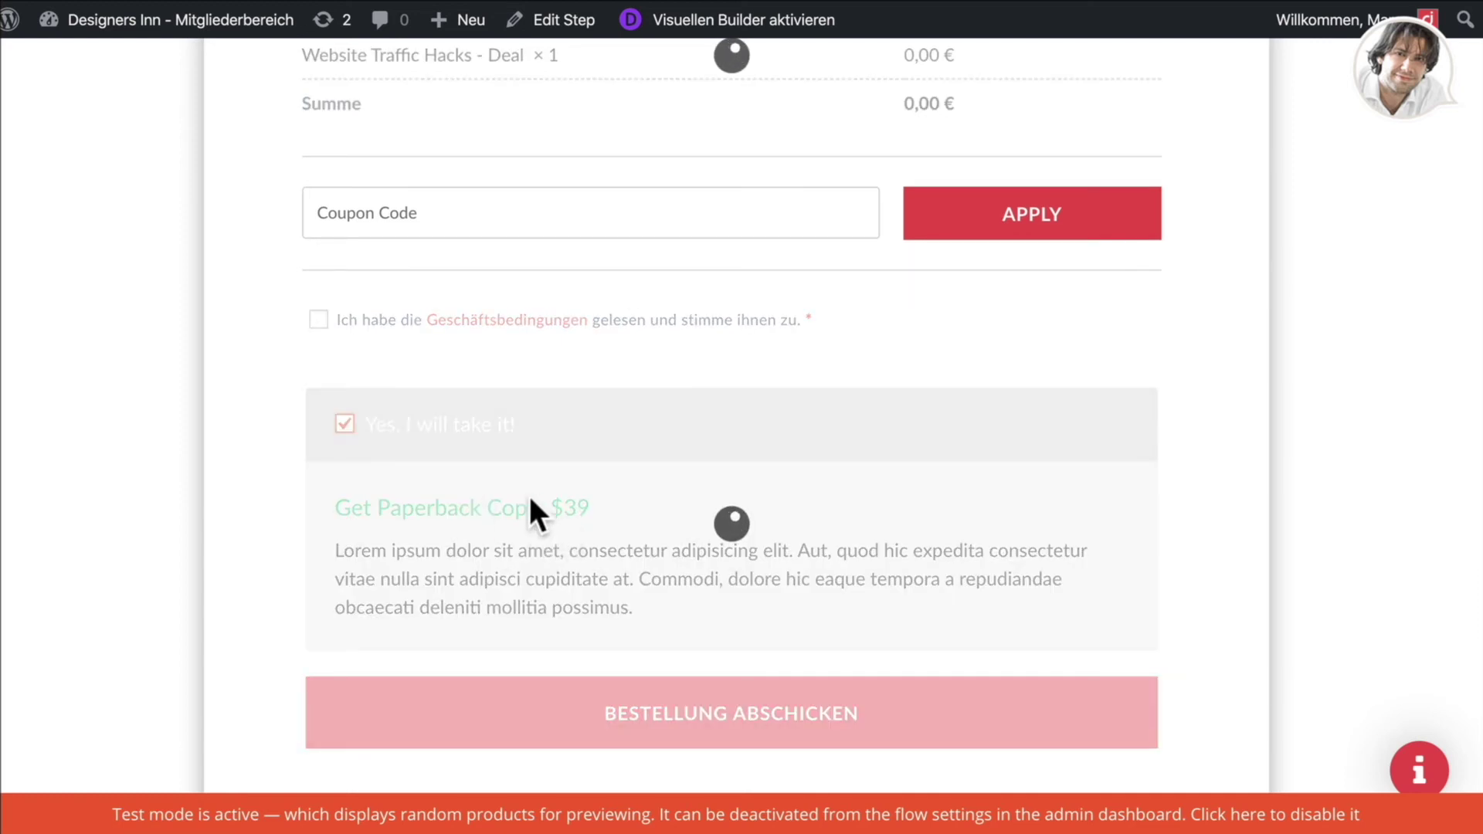
click(344, 445)
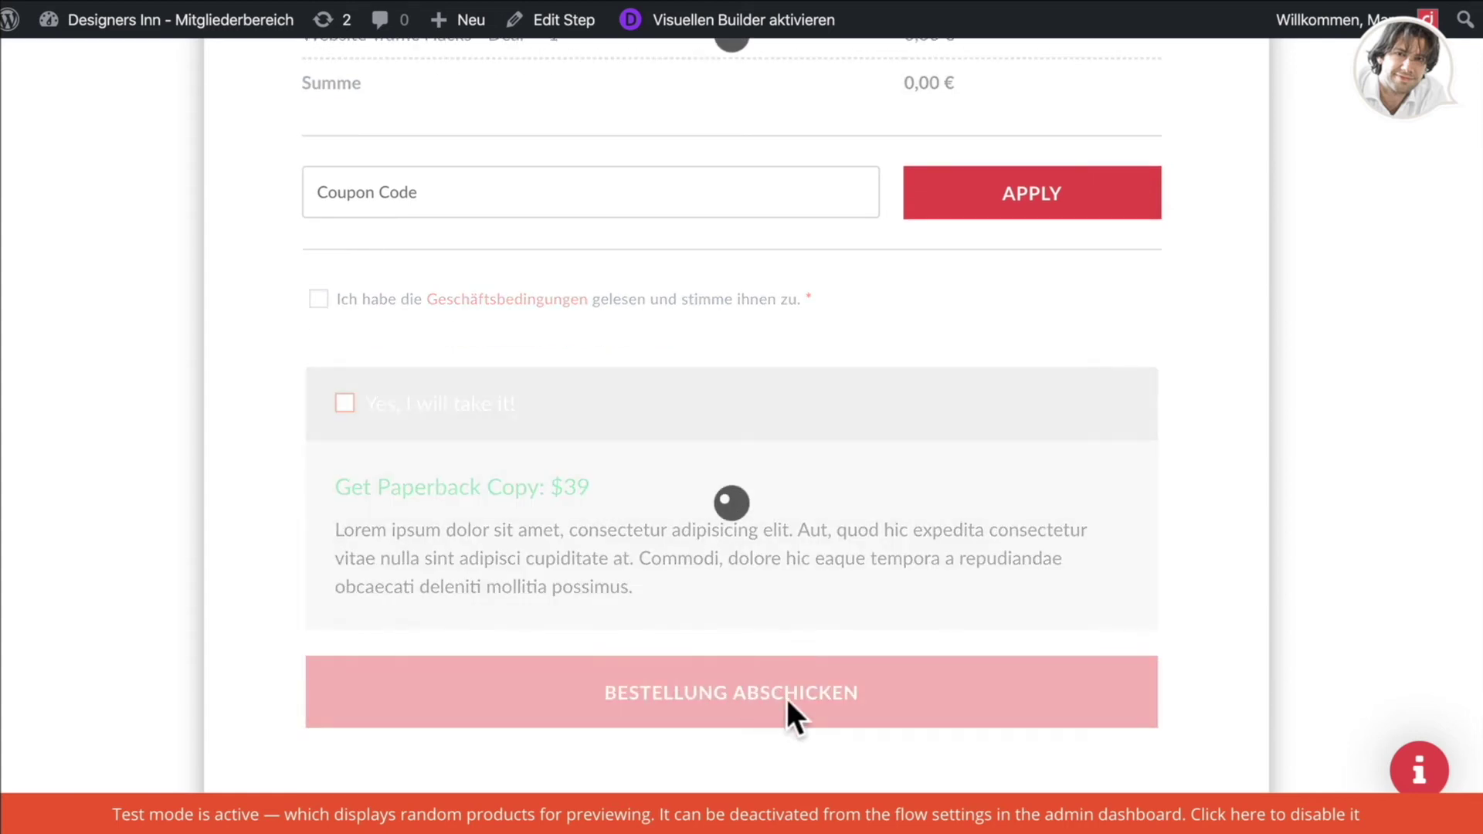
click(890, 685)
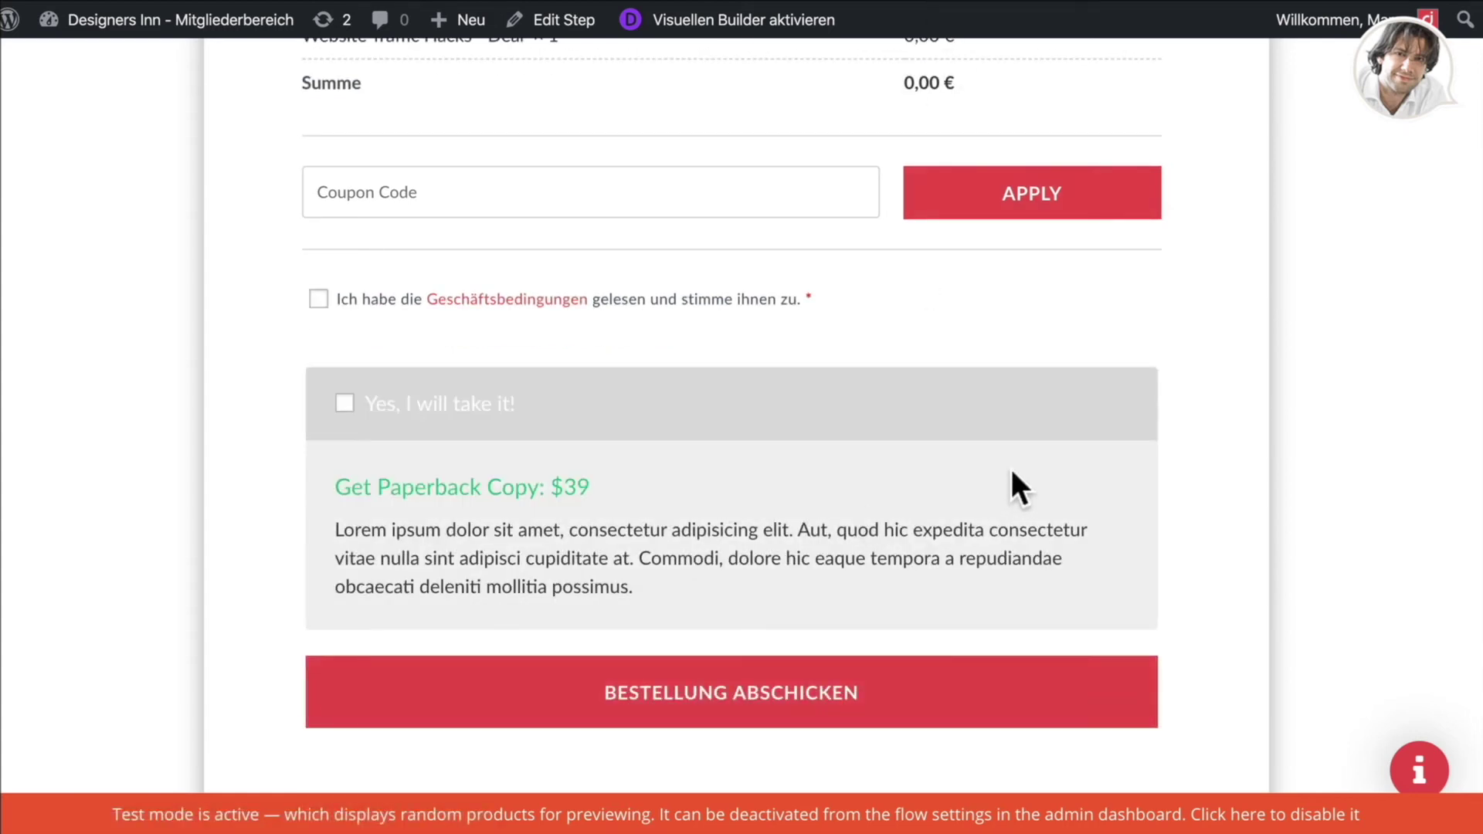
Activate the Visual Builder on the checkout page and replace "Get" in the header text's heading with "Hallo!".
scroll(1012, 474, up, 5)
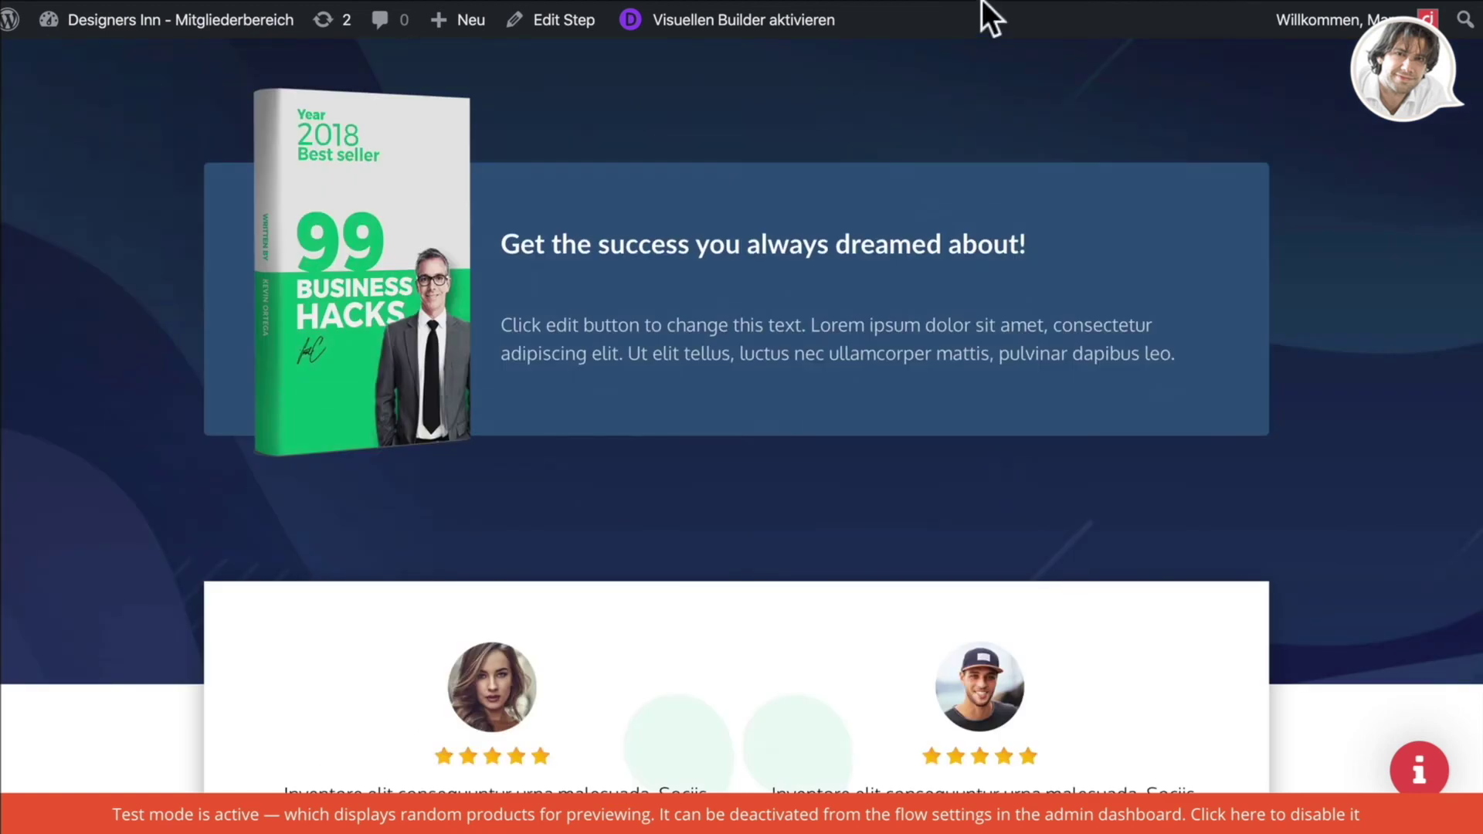
click(759, 24)
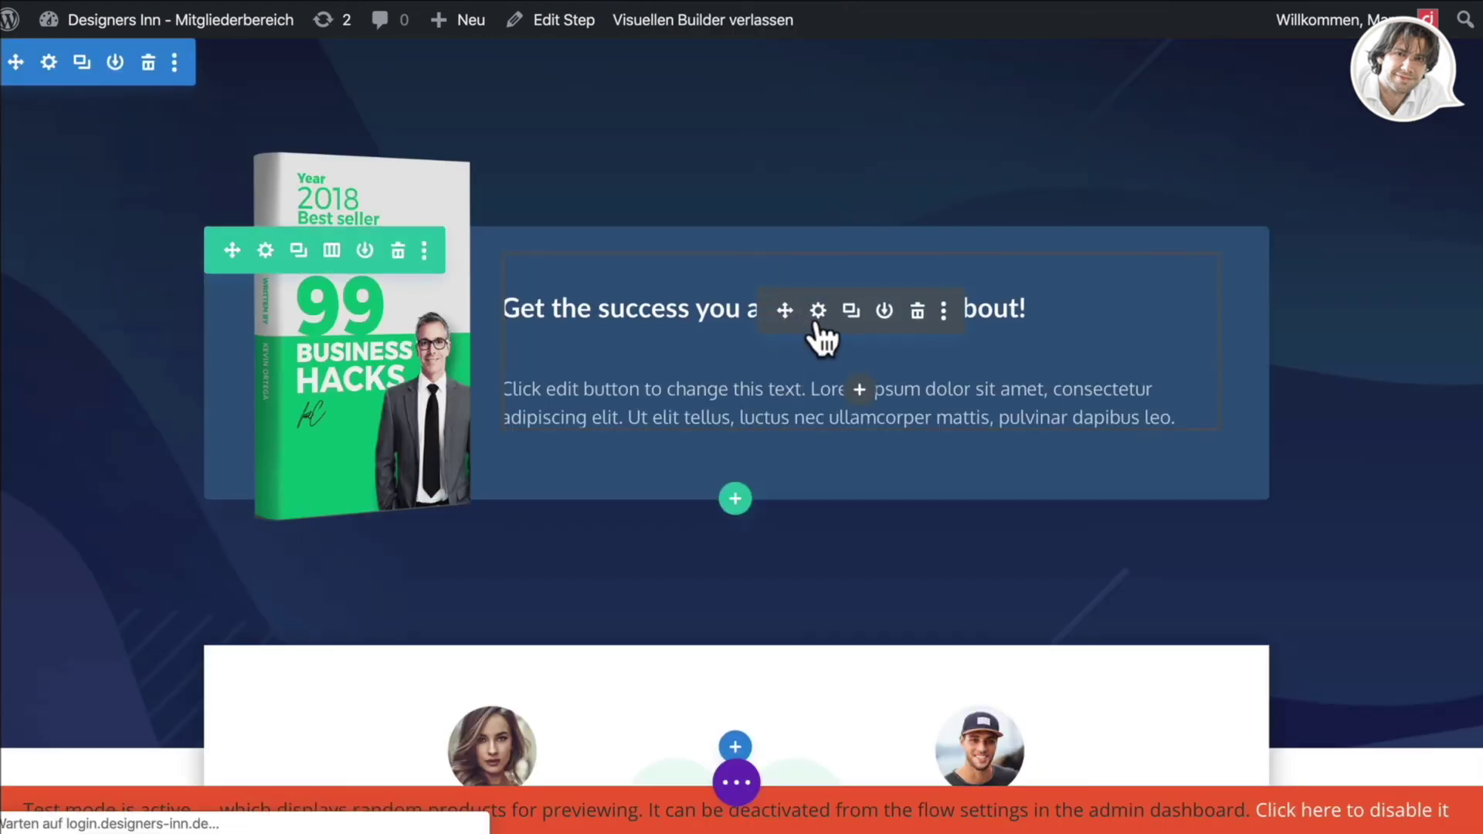
click(817, 313)
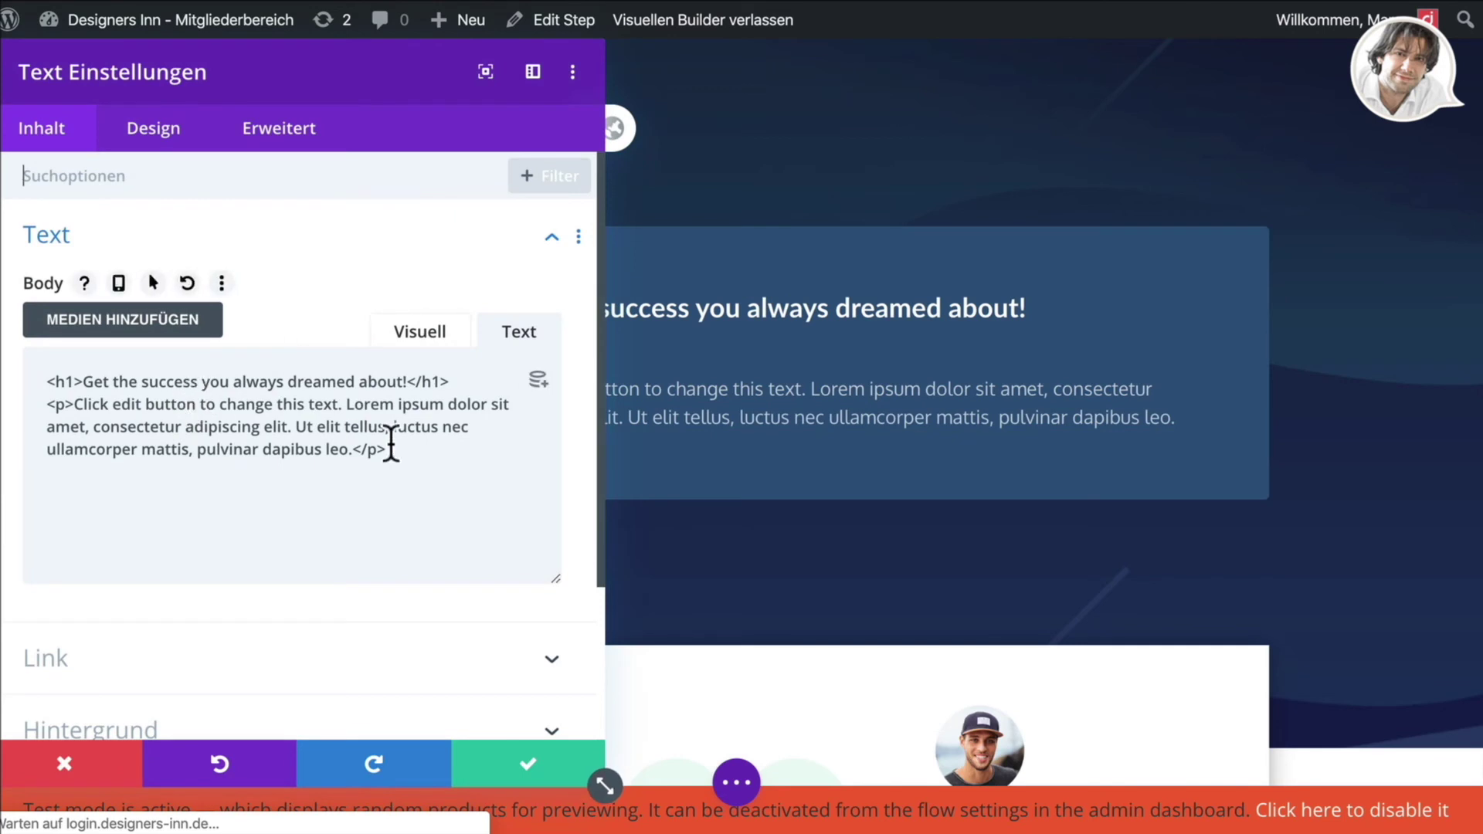
text(Hallo!)
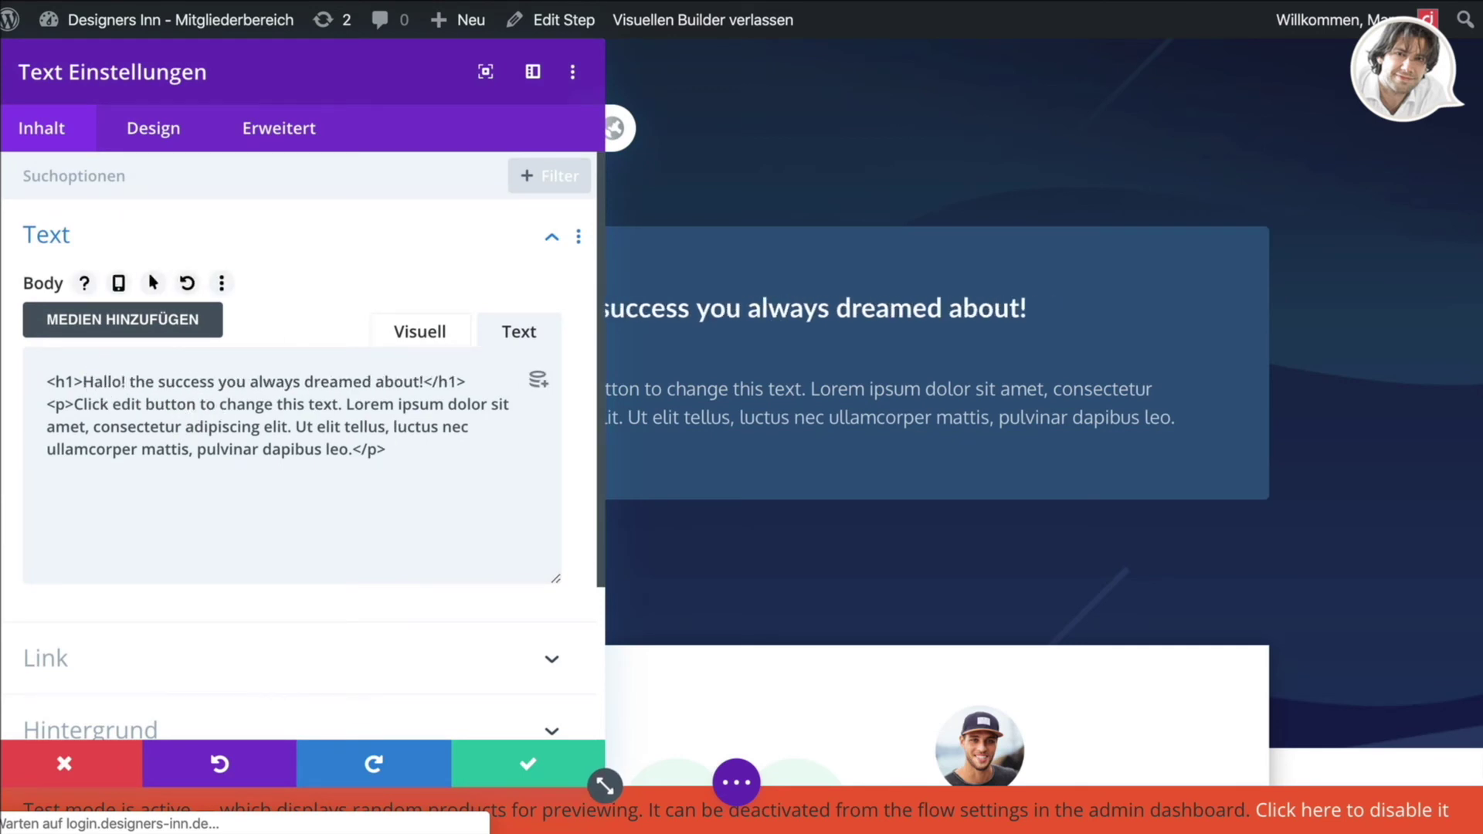
click(554, 761)
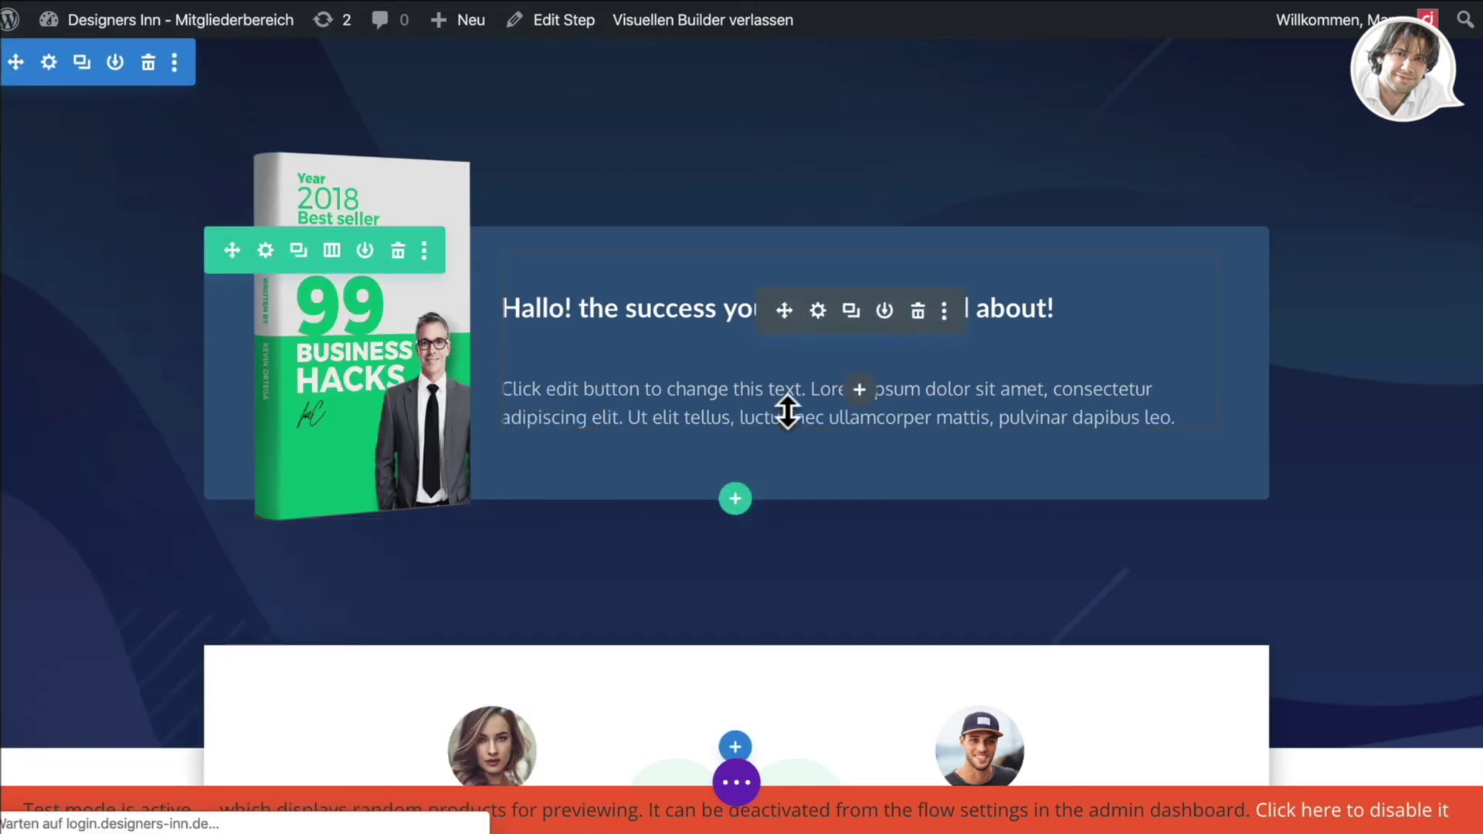
Remove the header section's background image, set a solid red background color instead and save the section settings.
drag(785, 306, 780, 433)
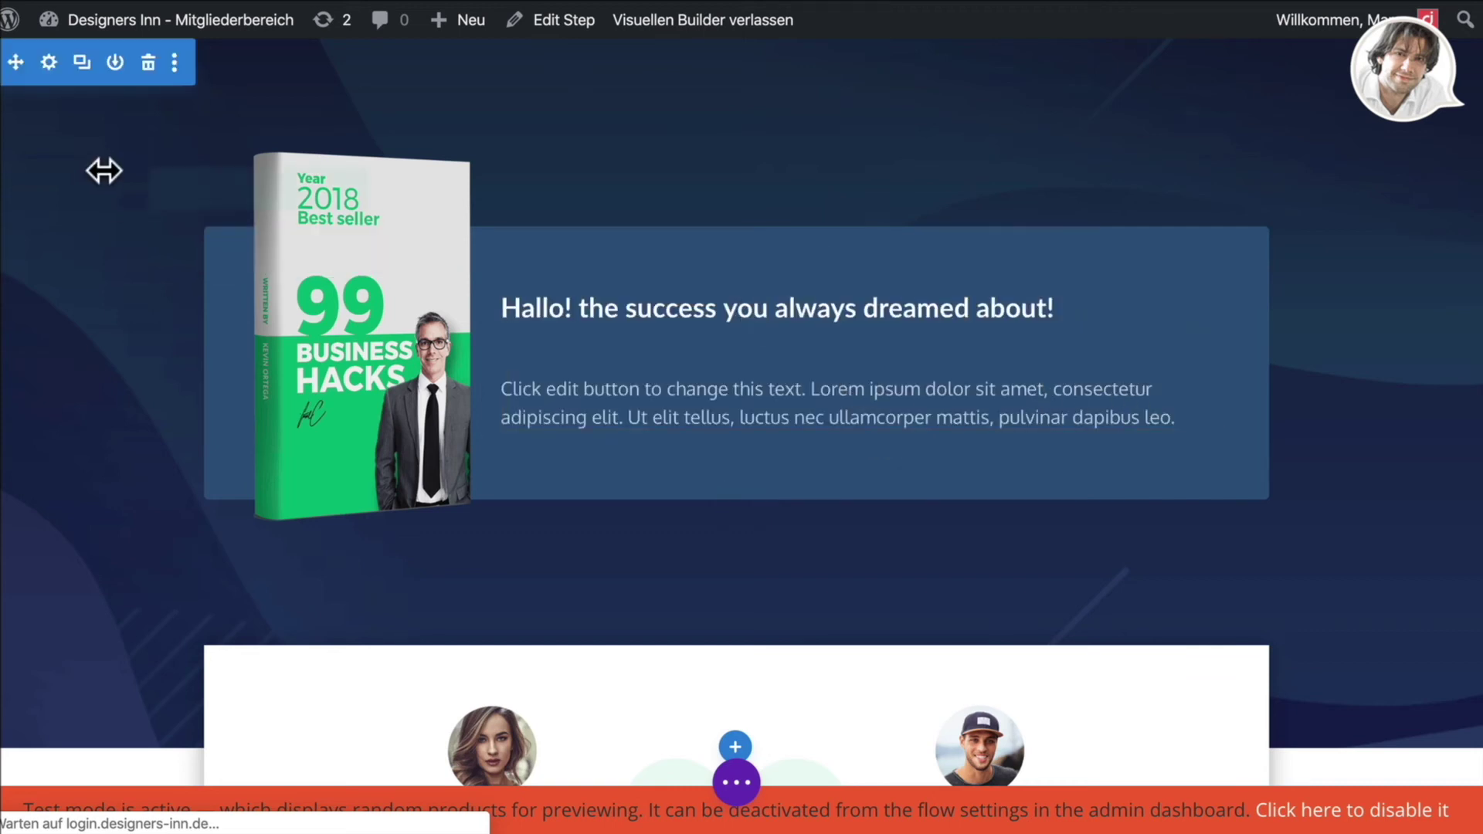
click(48, 64)
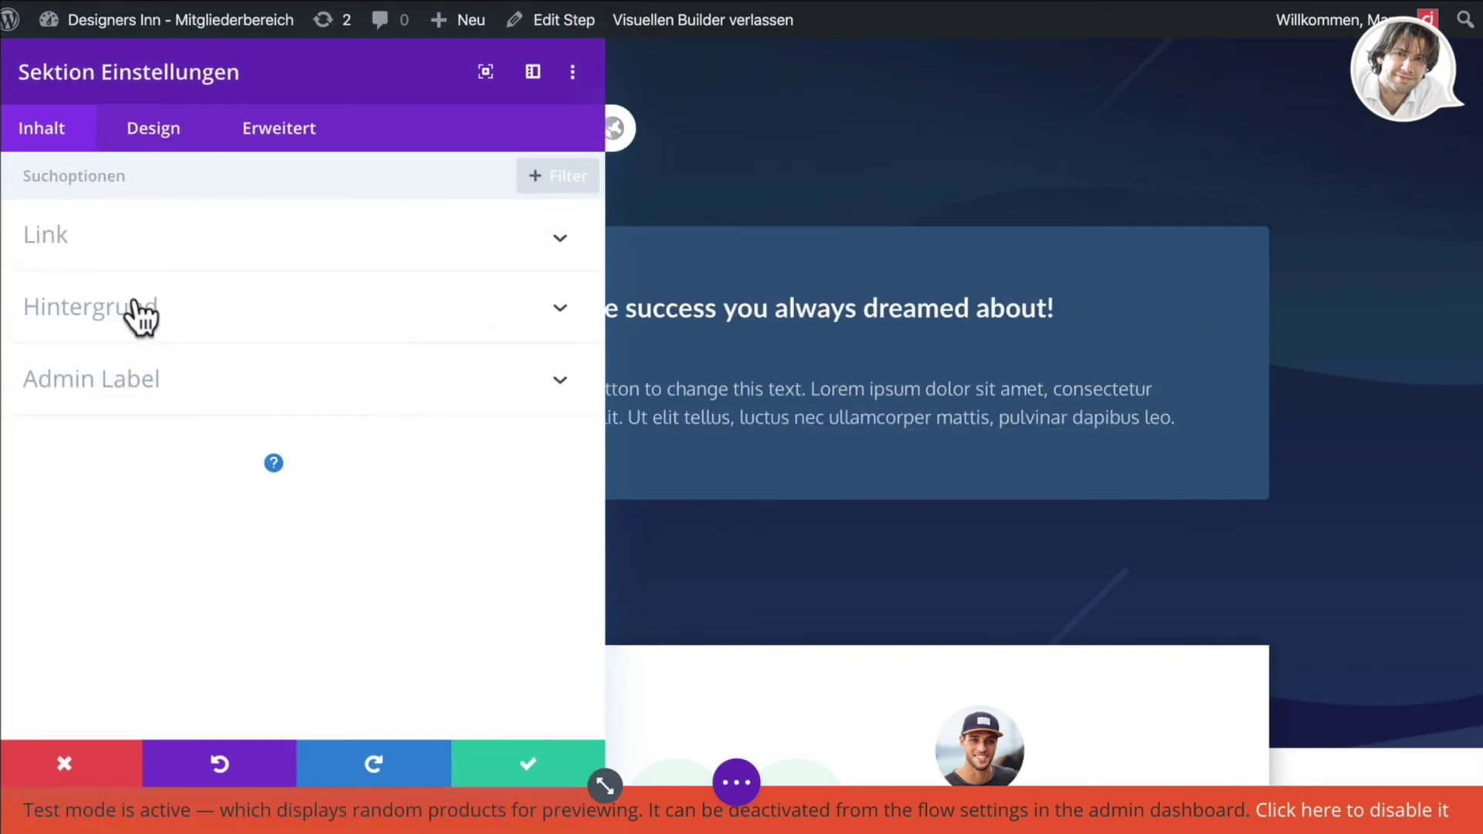
click(139, 315)
click(483, 372)
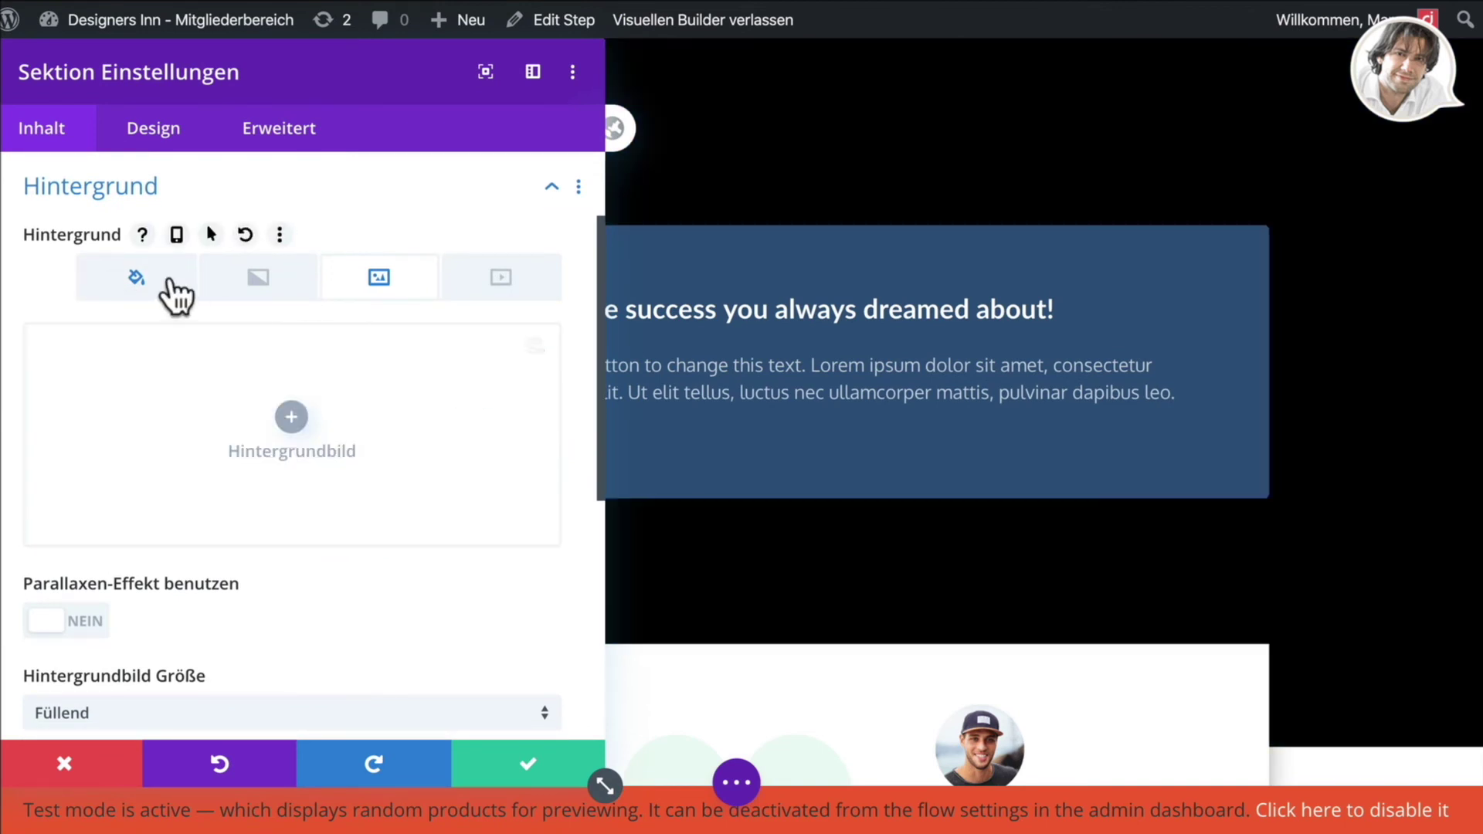
click(169, 292)
click(179, 588)
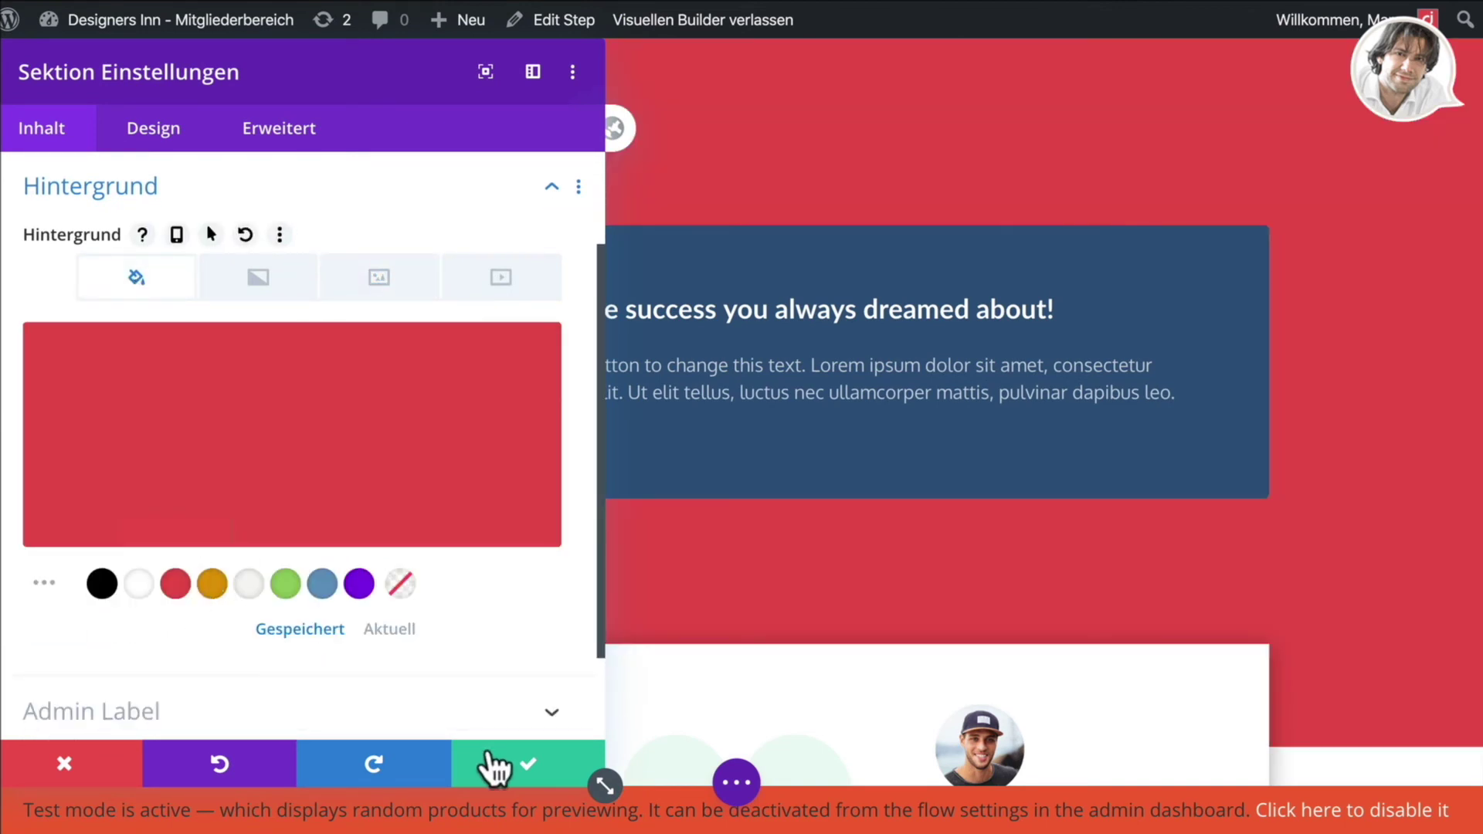
click(517, 764)
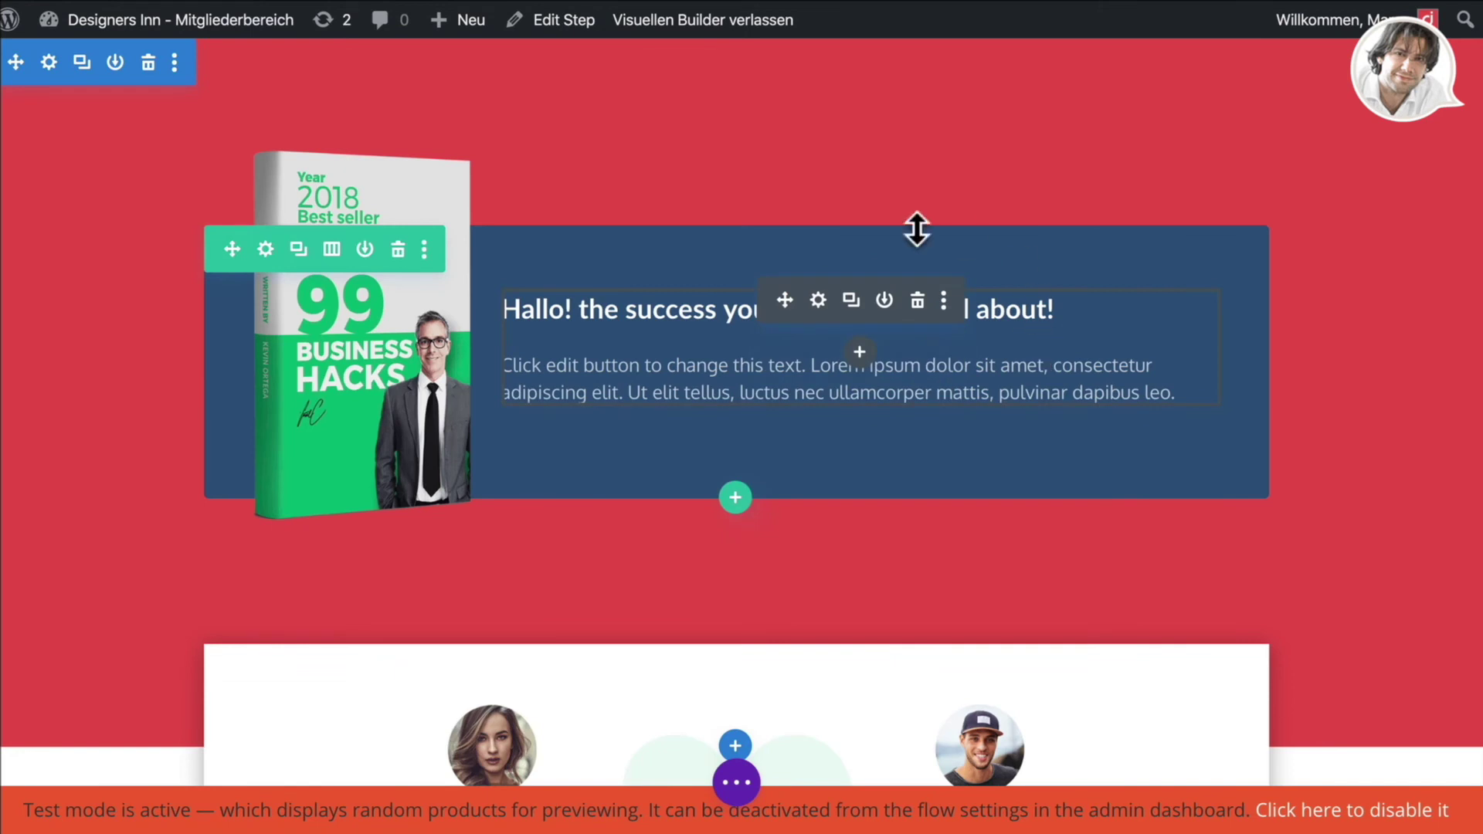
Turn the money-back guarantee badge grey by reducing its image filter saturation to the minimum, and save the image settings.
scroll(1343, 485, down, 10)
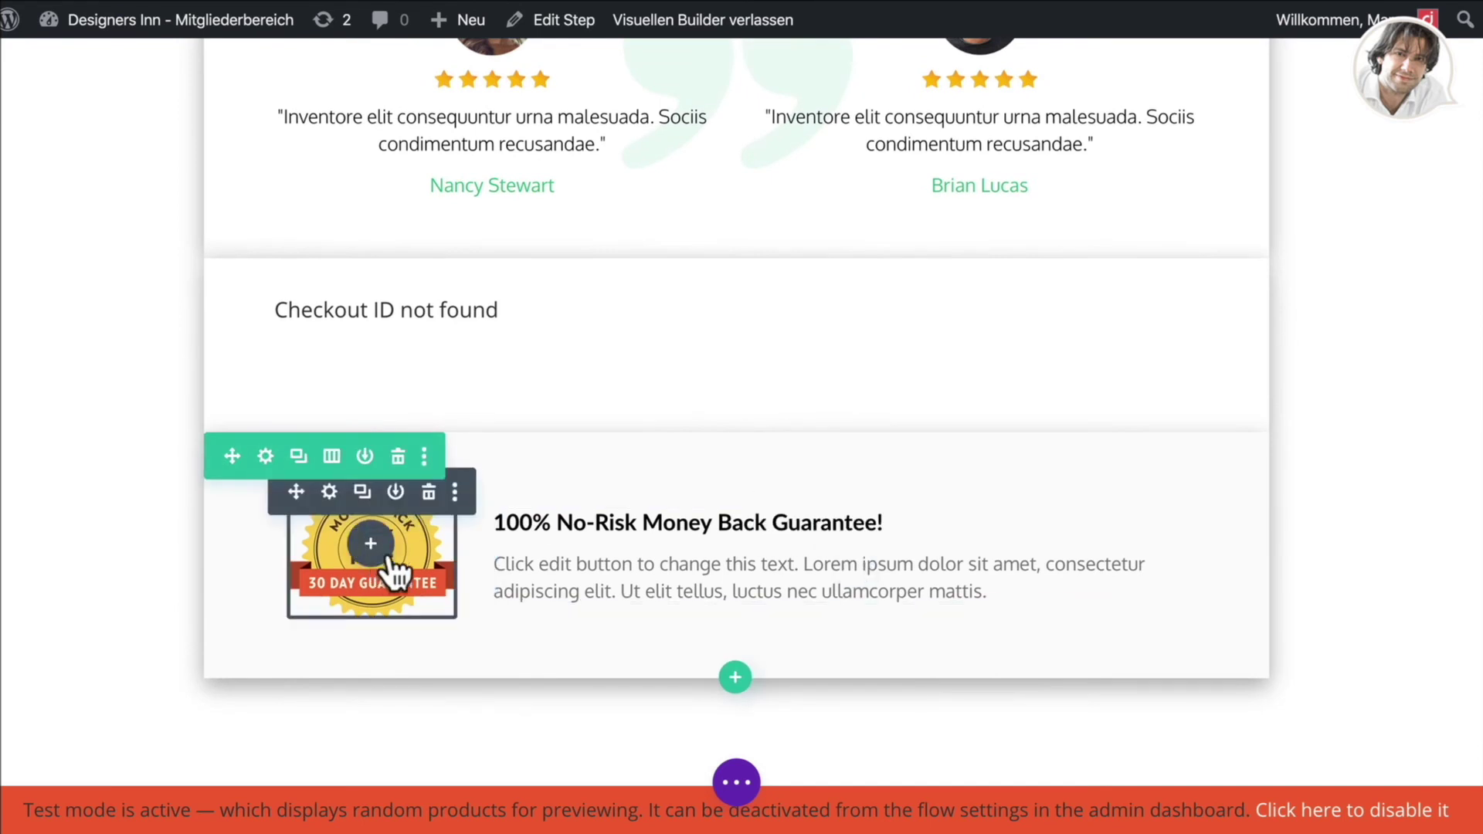
click(330, 493)
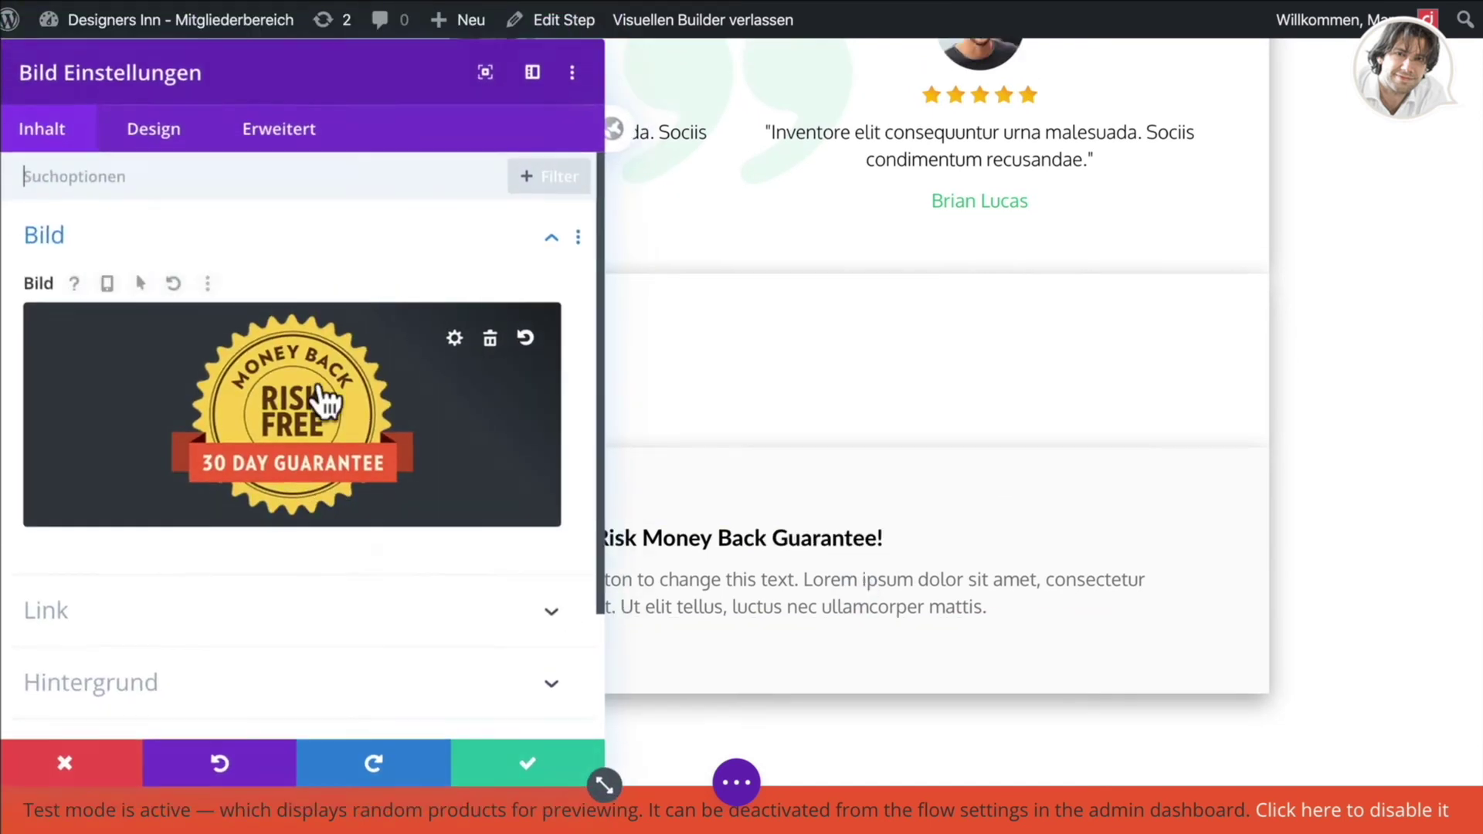
click(137, 143)
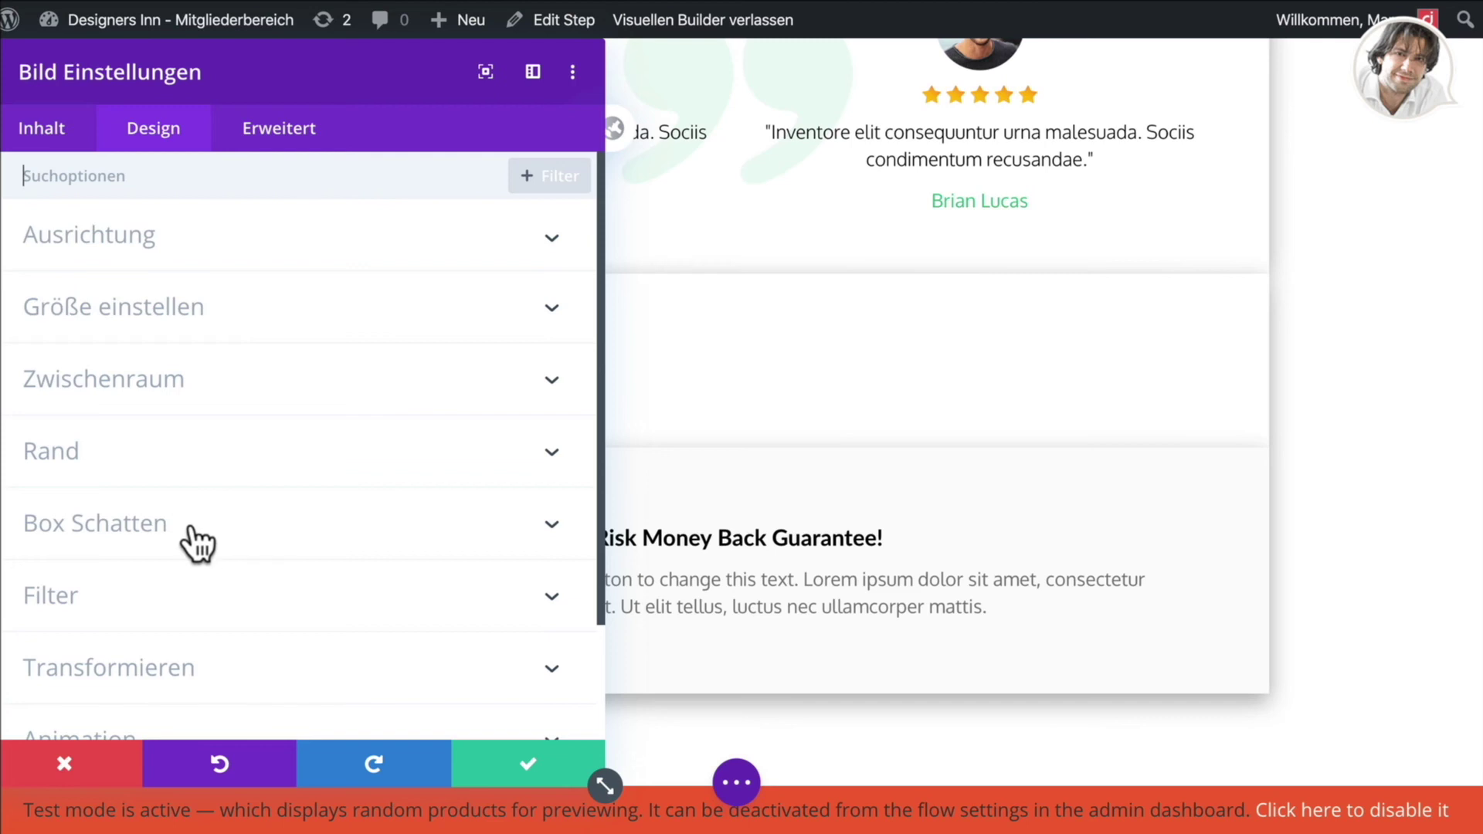
scroll(197, 539, down, 2)
click(128, 452)
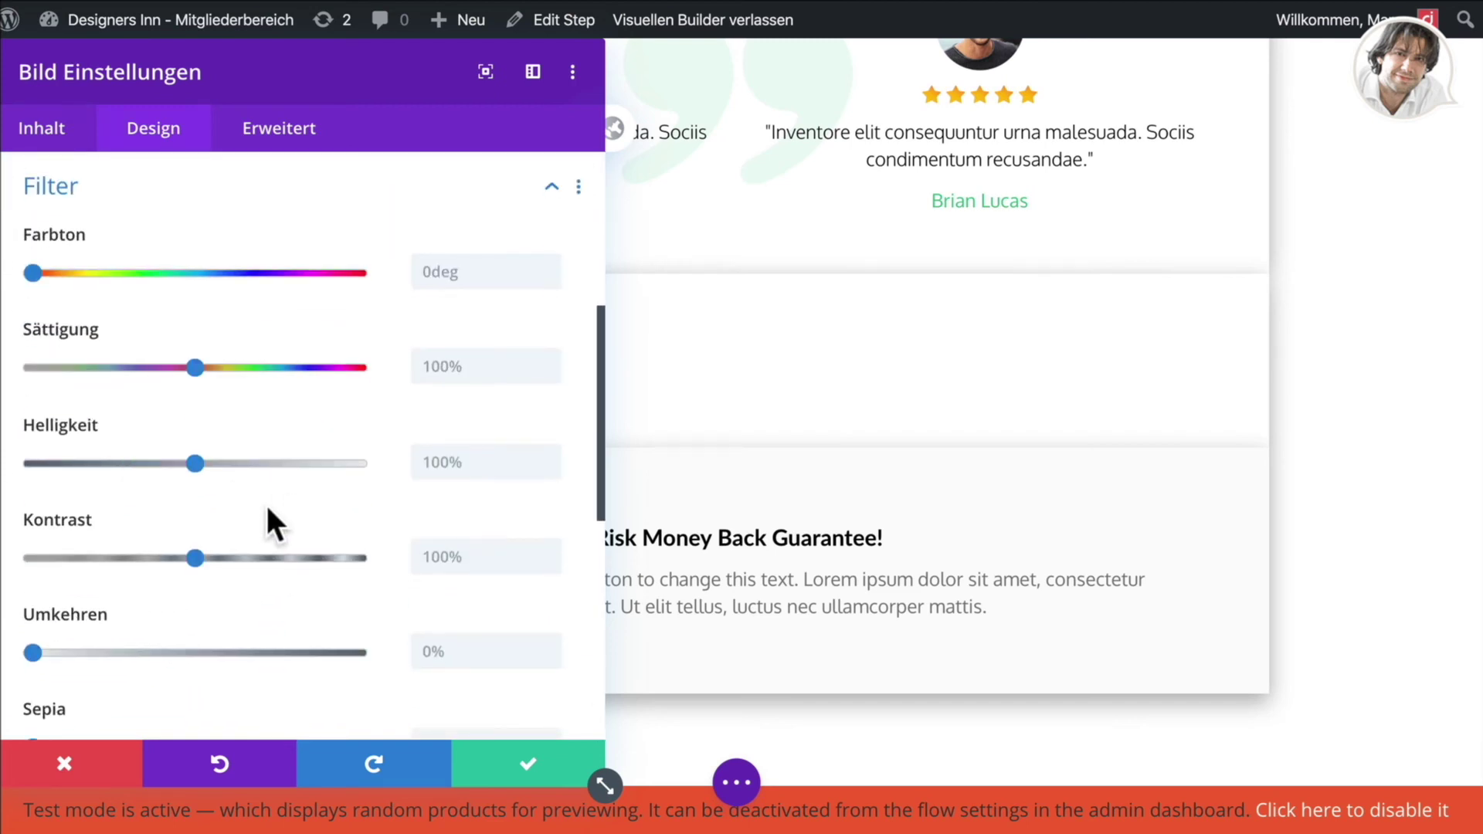
drag(195, 366, 20, 366)
click(536, 765)
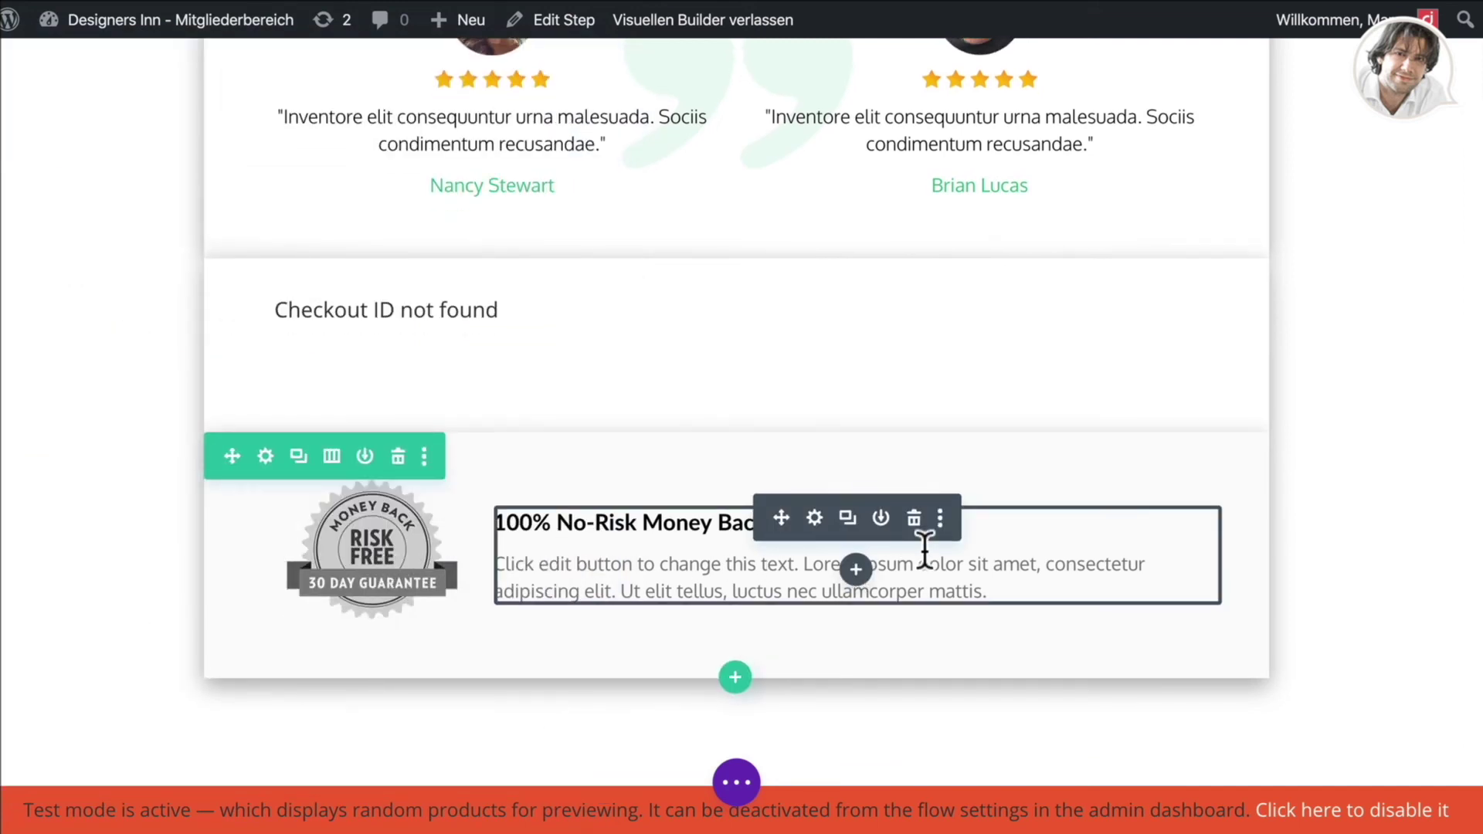
Inspect the [cartflows_checkout] shortcode in the code module above the guarantee row and close its settings without changes.
scroll(924, 550, up, 1)
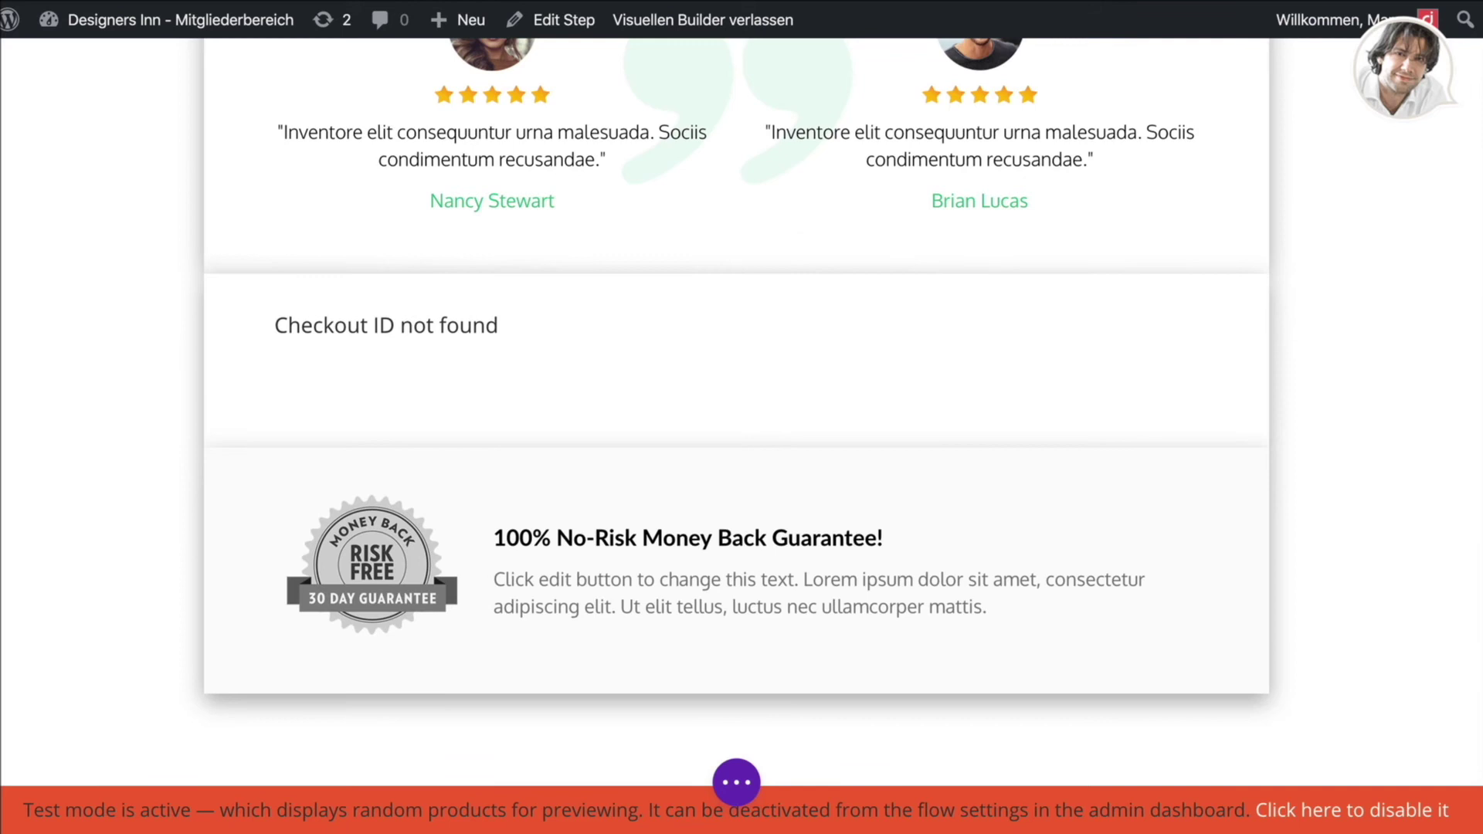
scroll(742, 386, up, 8)
scroll(742, 386, down, 8)
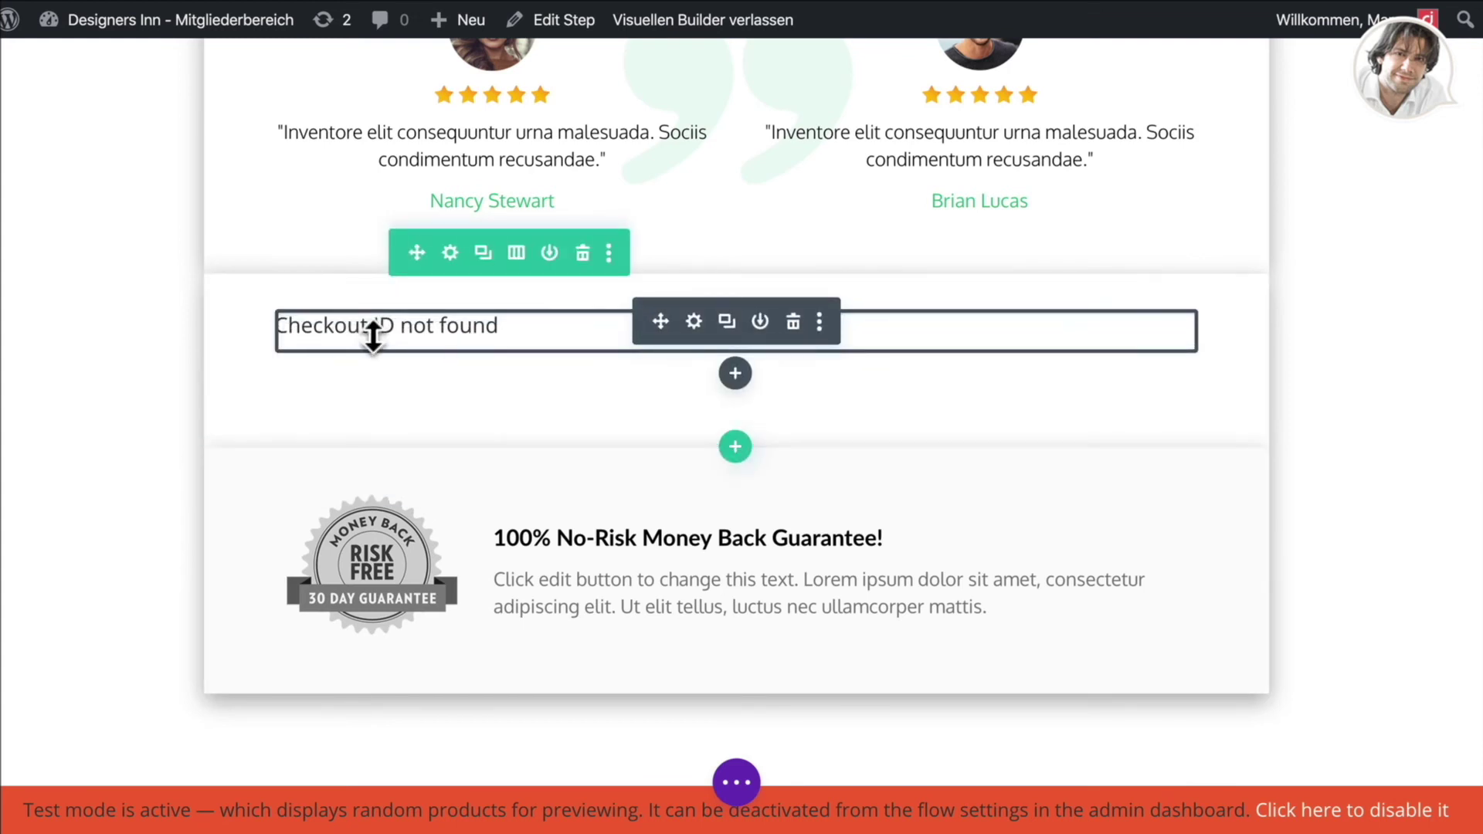
click(693, 323)
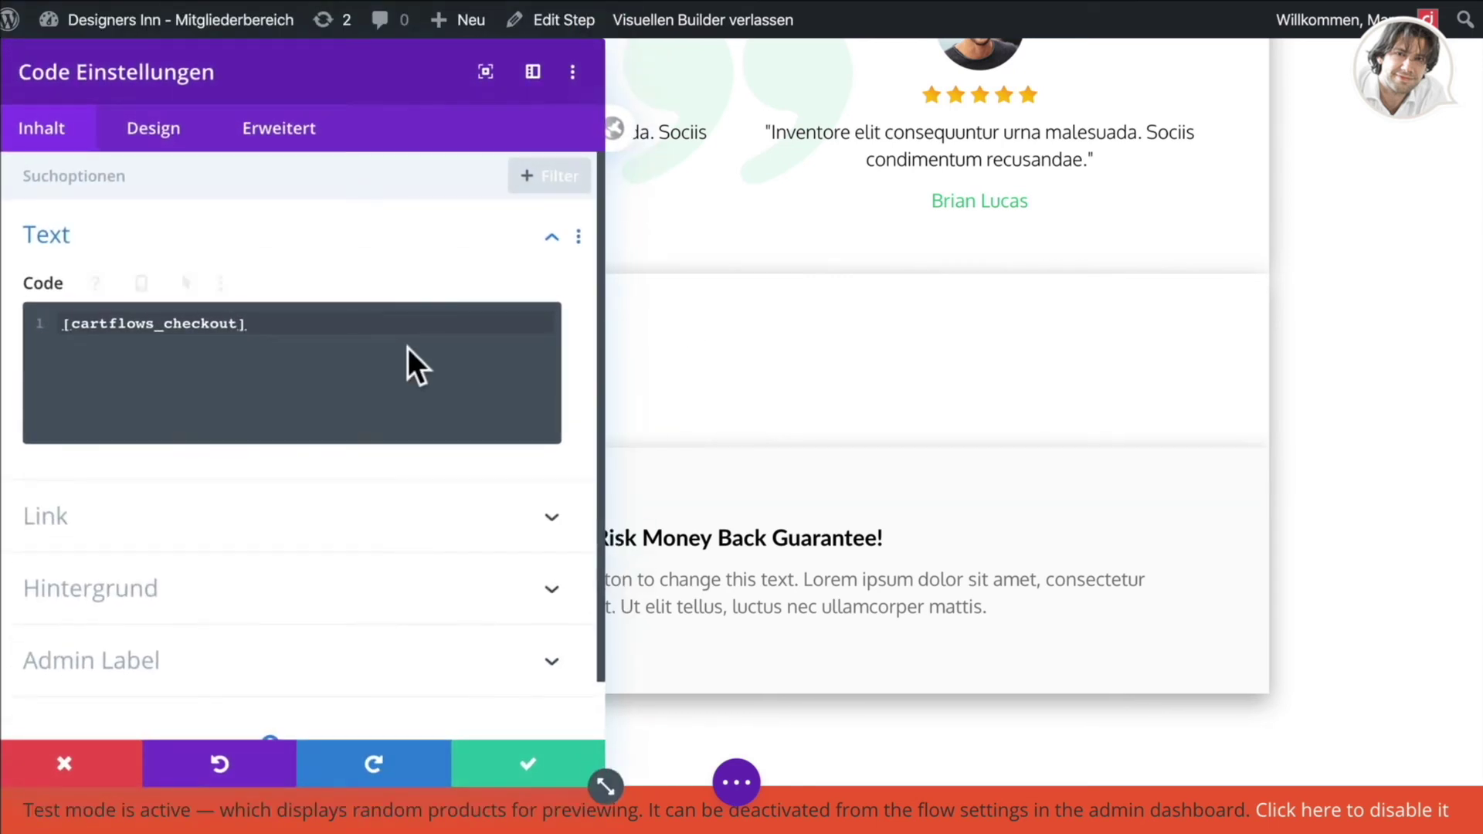
drag(318, 331, 59, 319)
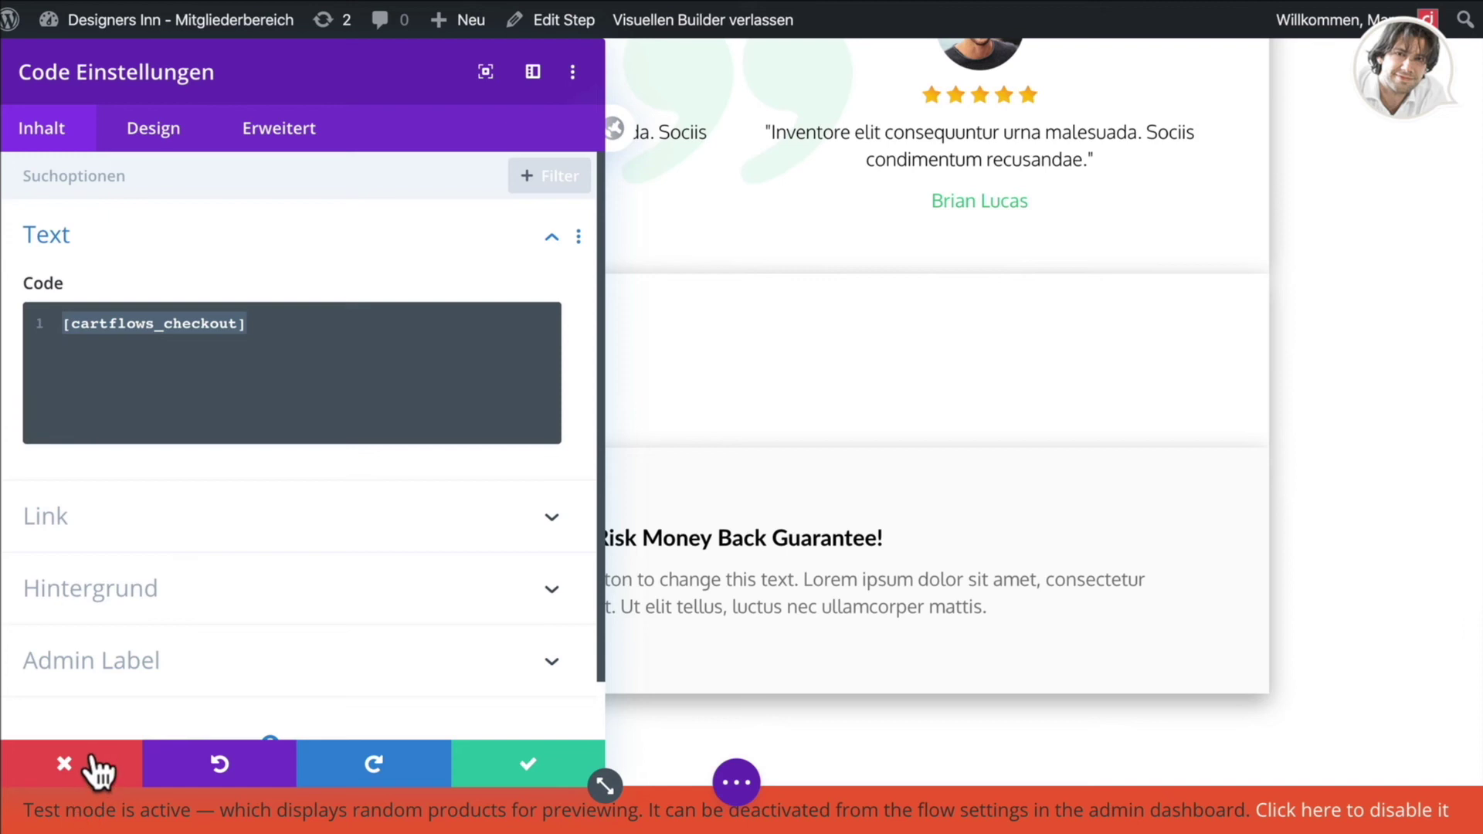
click(64, 764)
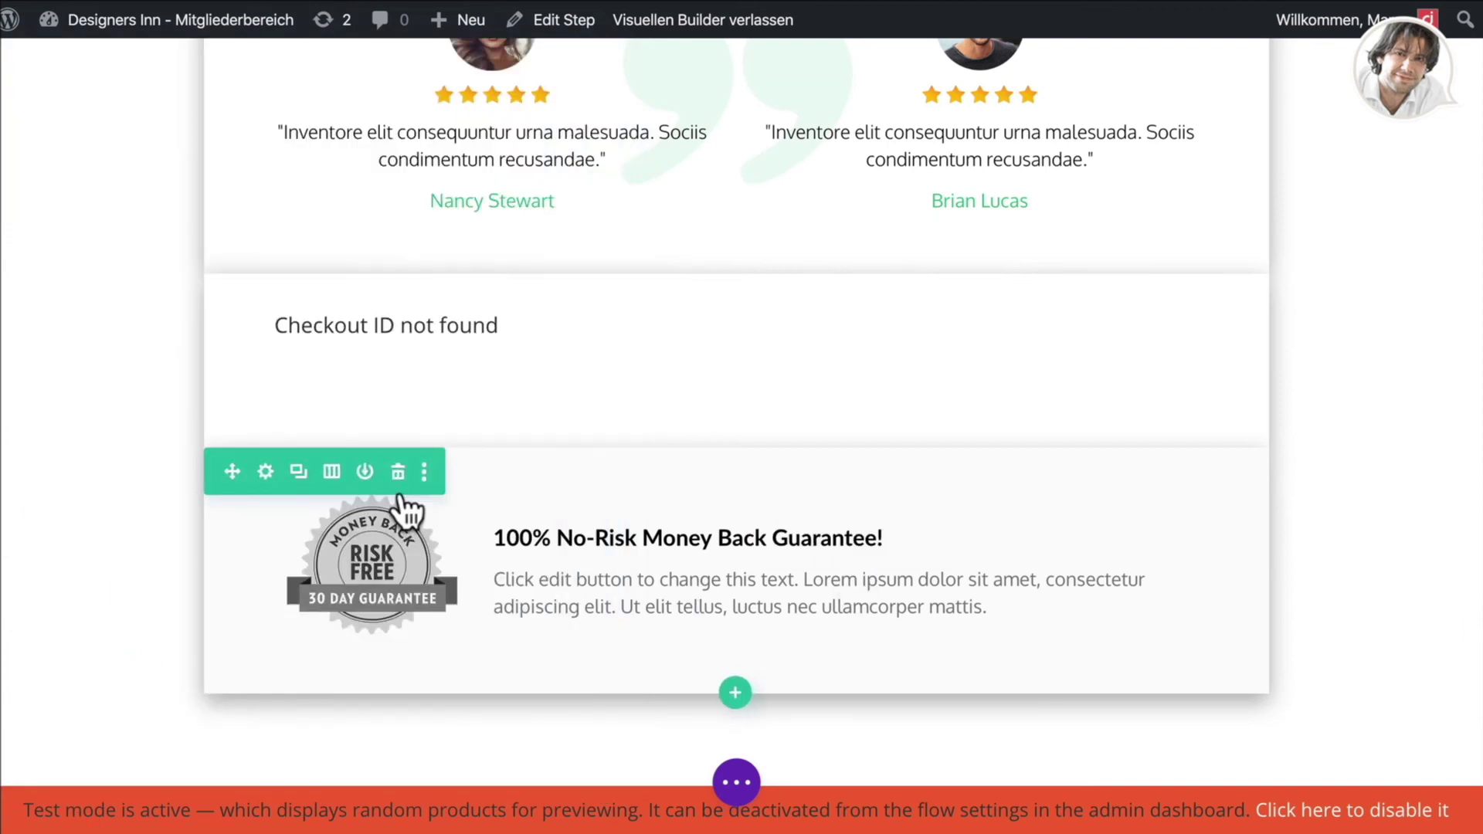
Move the checkout form row below the money-back guarantee row, then save the page and exit the Visual Builder.
mouse_move(349, 340)
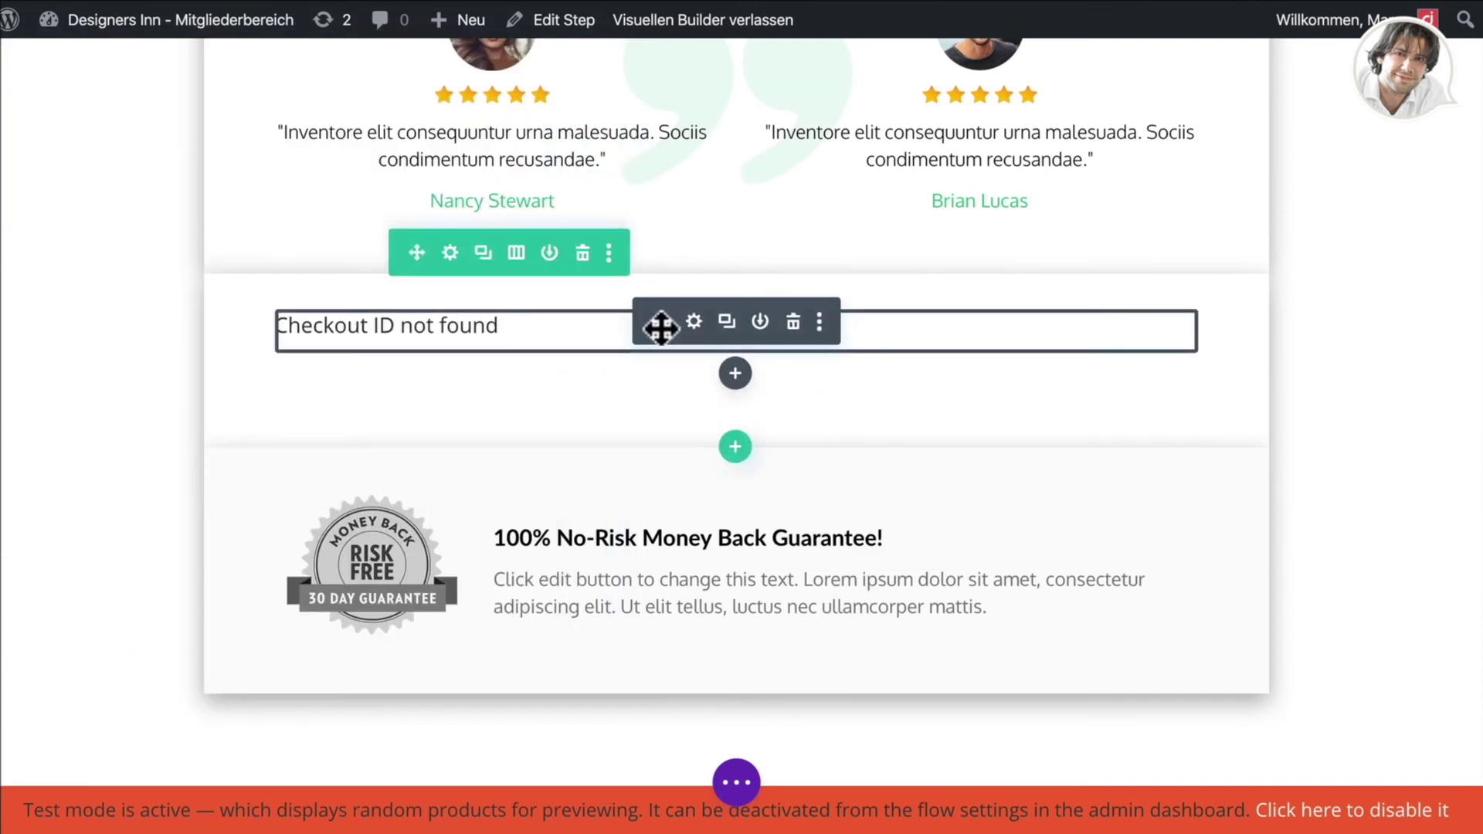
drag(416, 252, 470, 652)
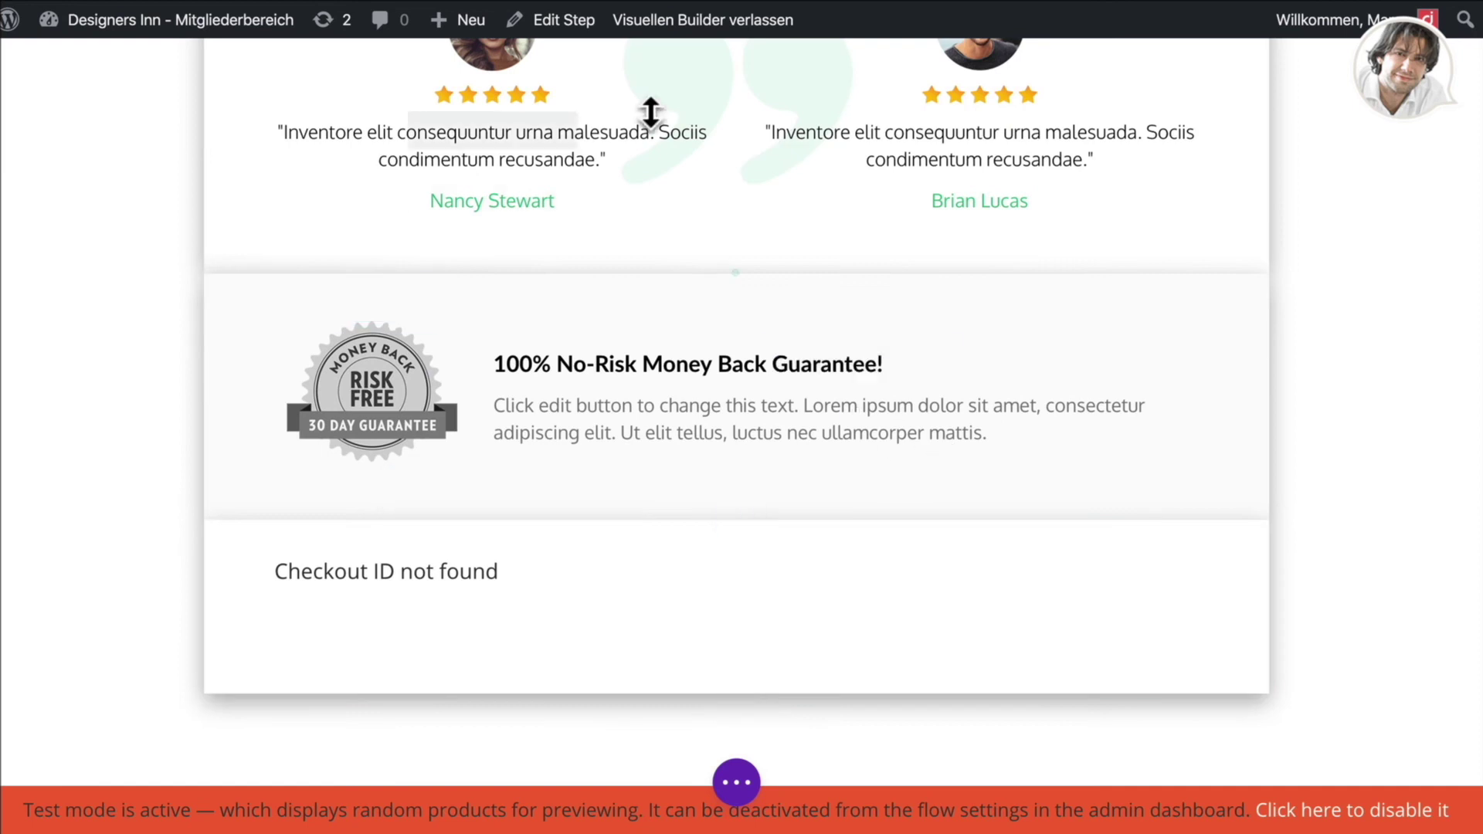
click(761, 27)
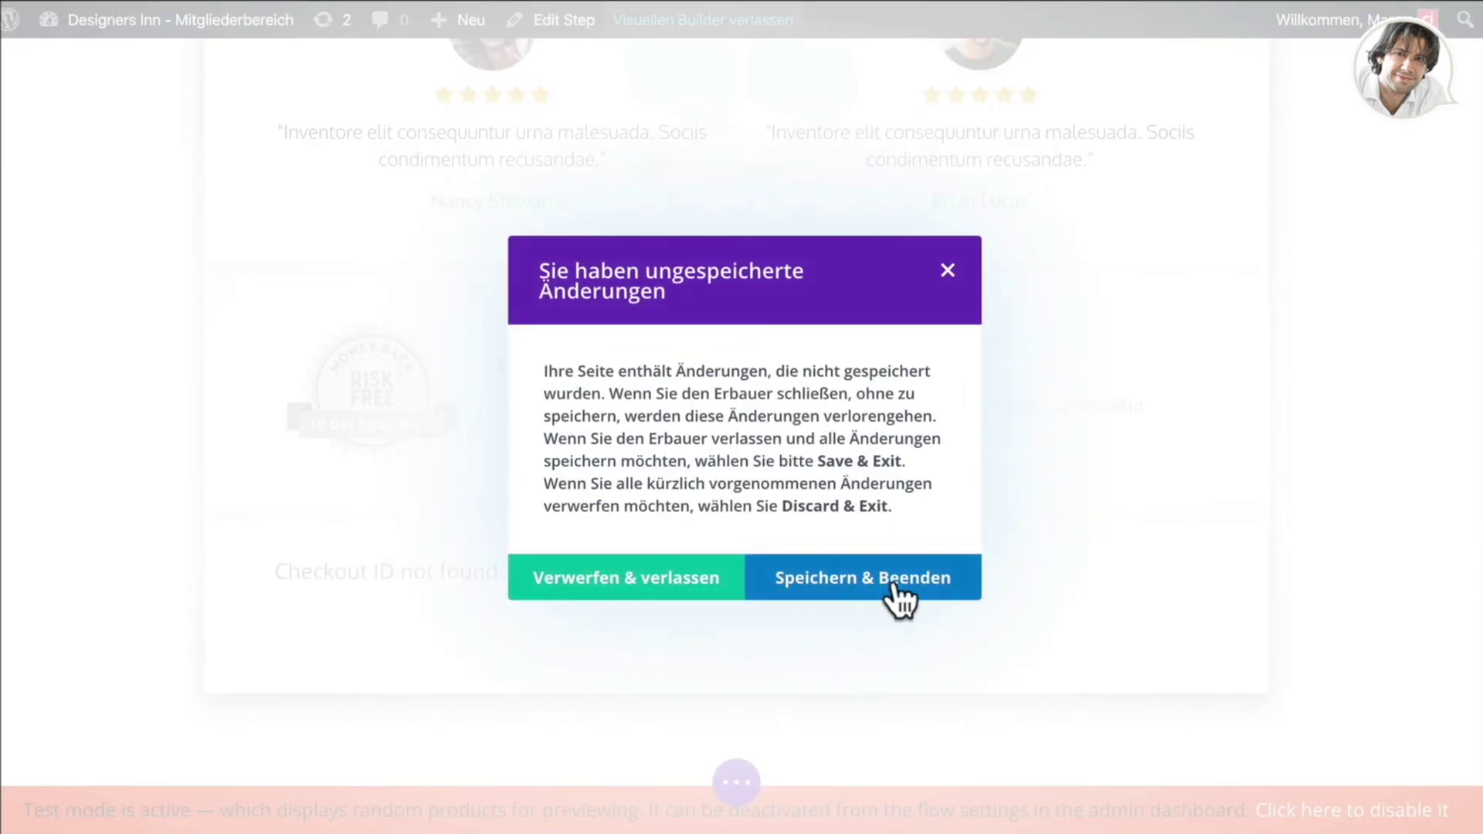
click(892, 585)
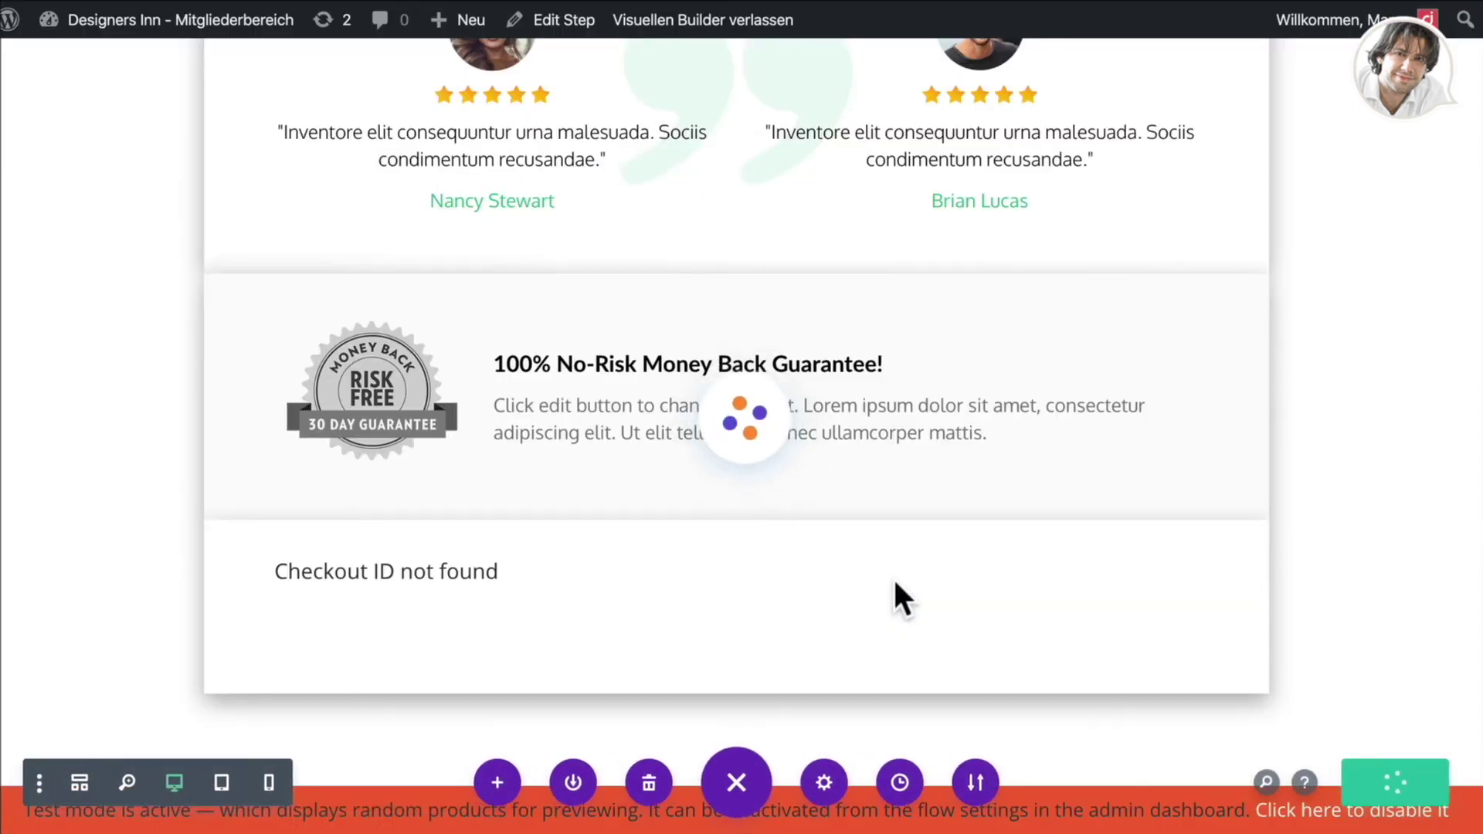
Review the saved checkout page from the guarantee row through the billing details, payment methods and paperback offer.
scroll(1101, 448, down, 15)
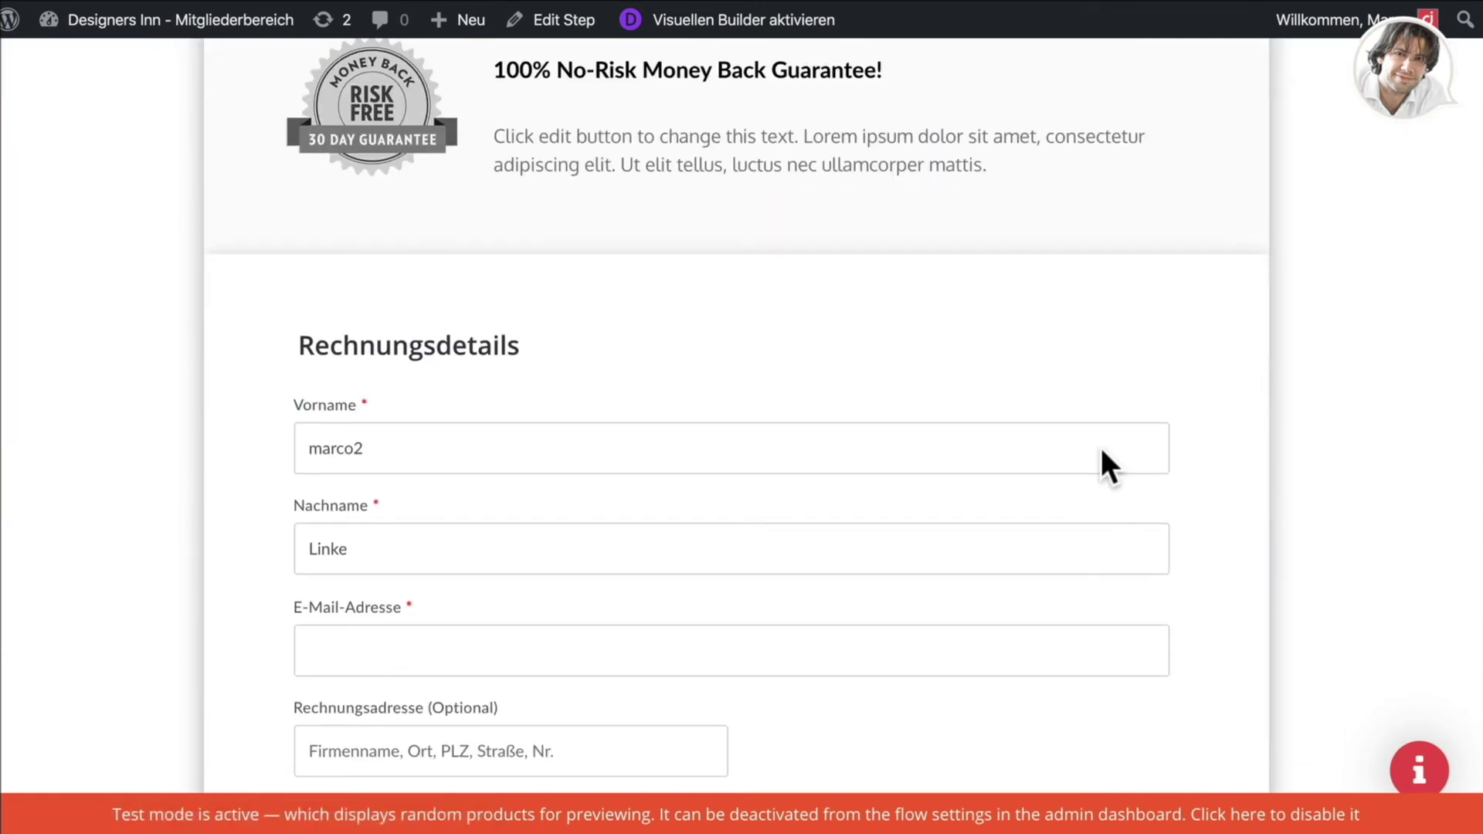
scroll(1099, 444, up, 3)
scroll(817, 316, down, 3)
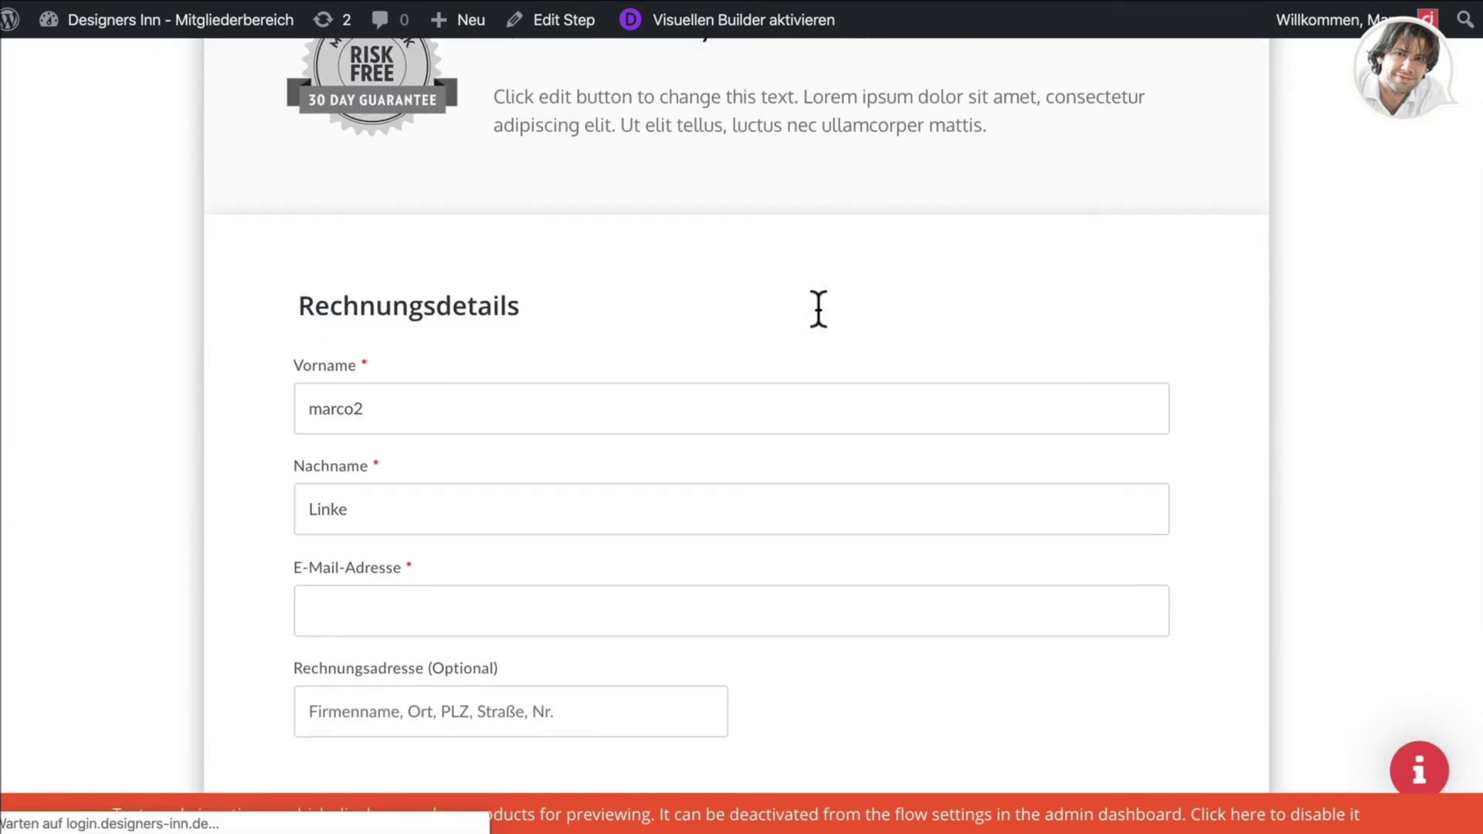
scroll(560, 321, down, 6)
scroll(558, 304, down, 15)
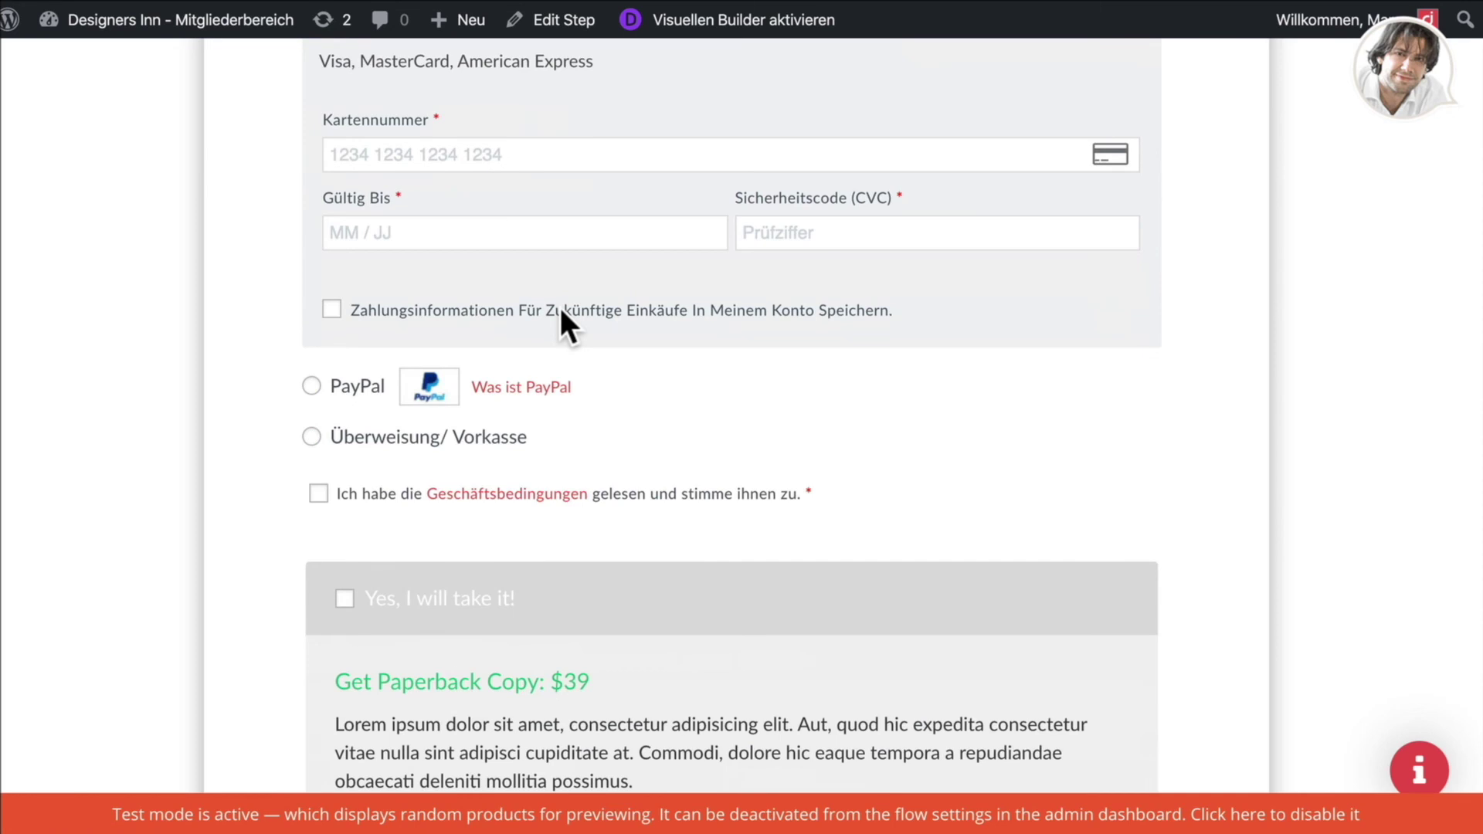
scroll(561, 309, up, 20)
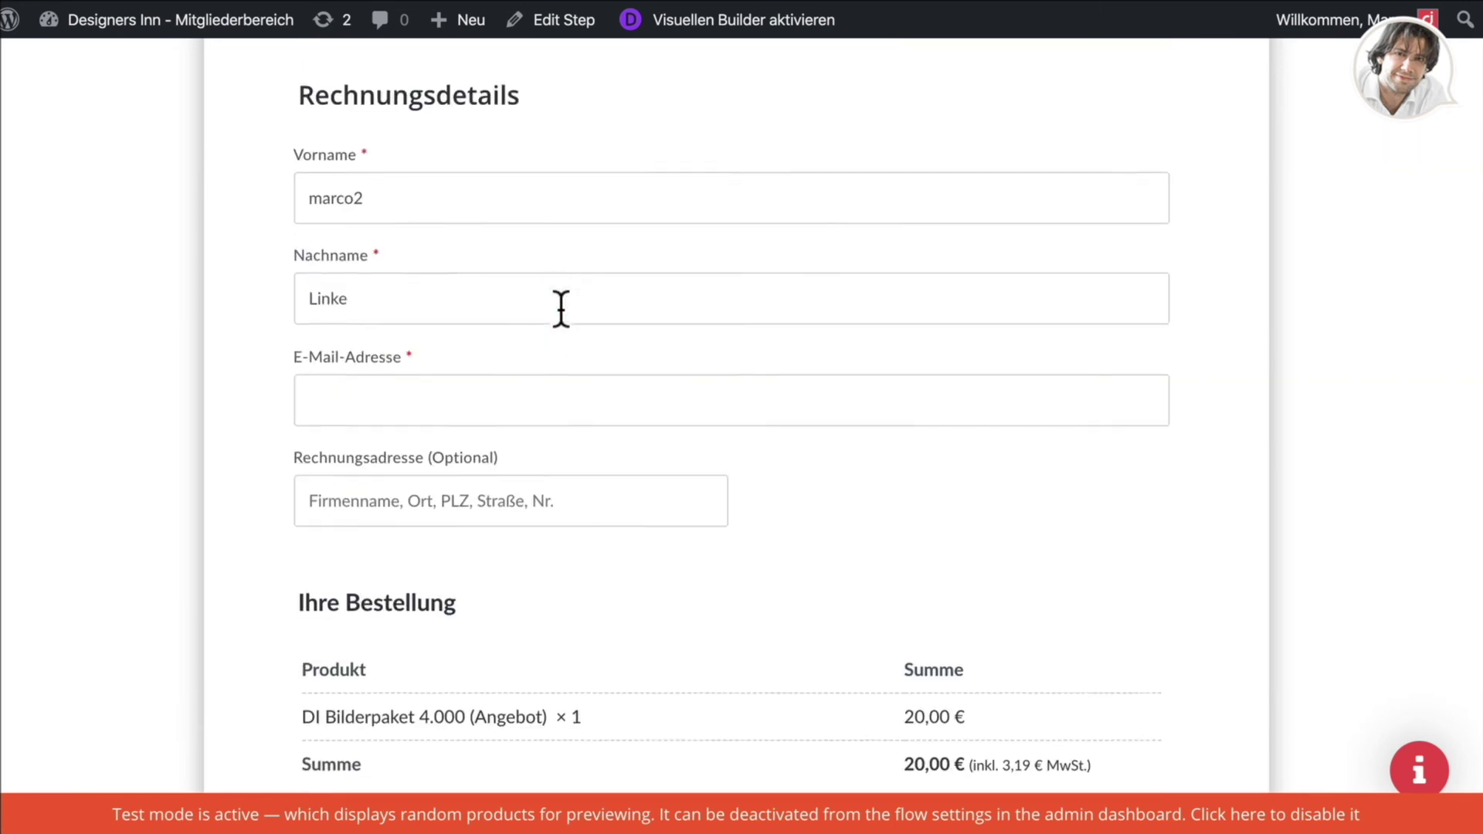
Return to the Test flow and open its Checkout Page step for editing at the Checkout Layout settings.
key(ctrl+w)
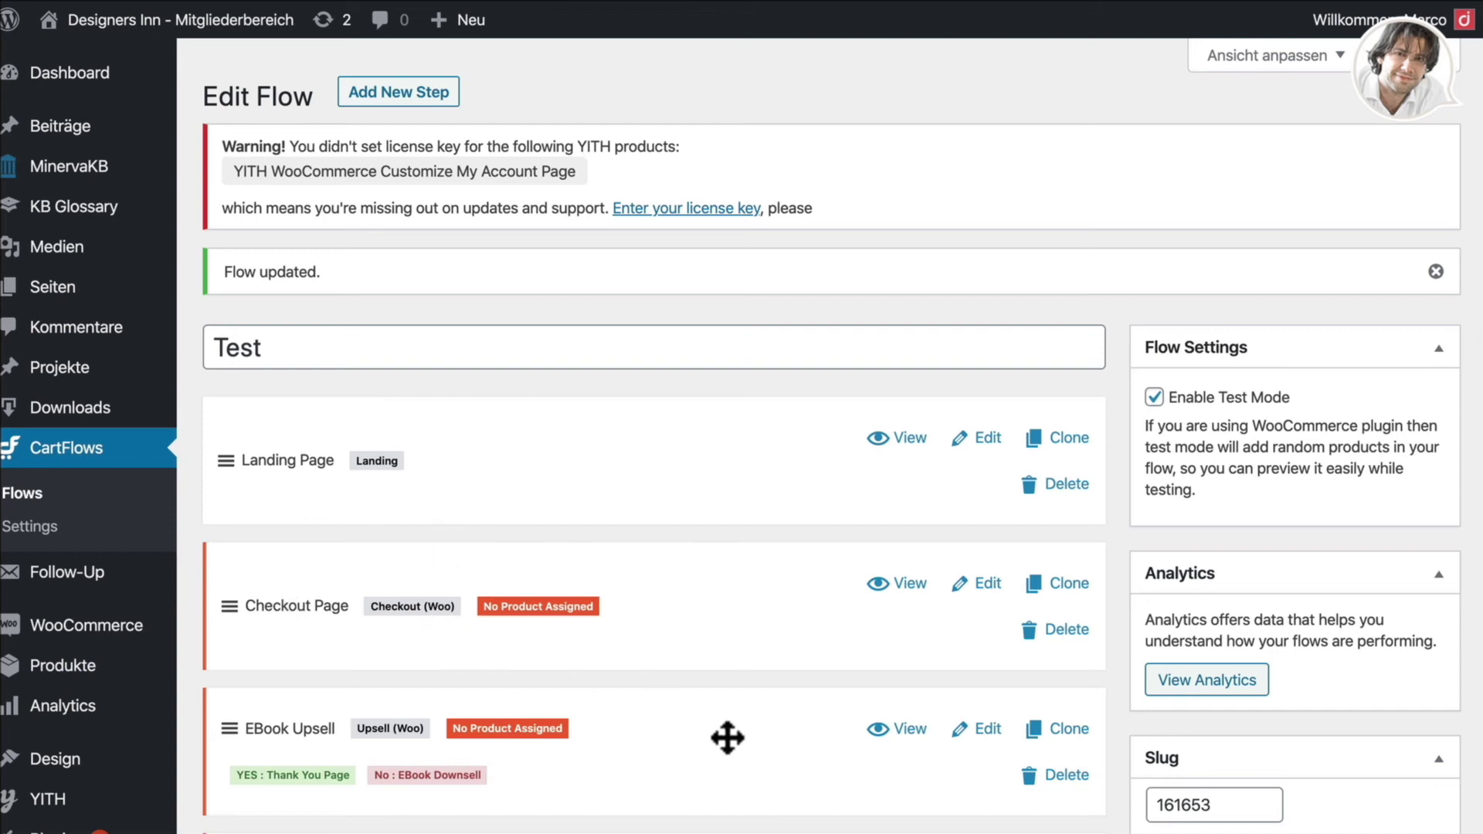
scroll(726, 734, down, 2)
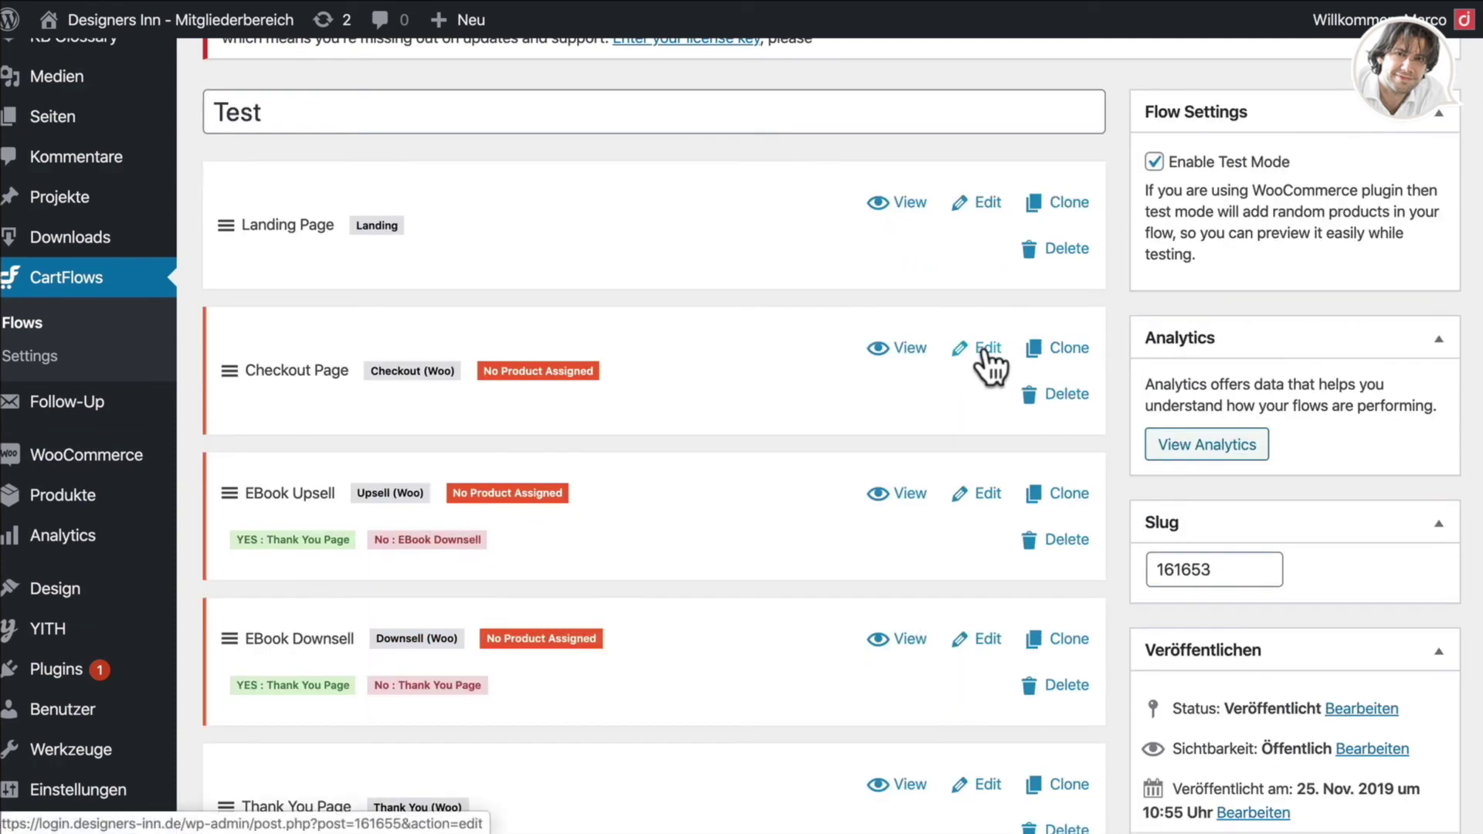
click(1206, 444)
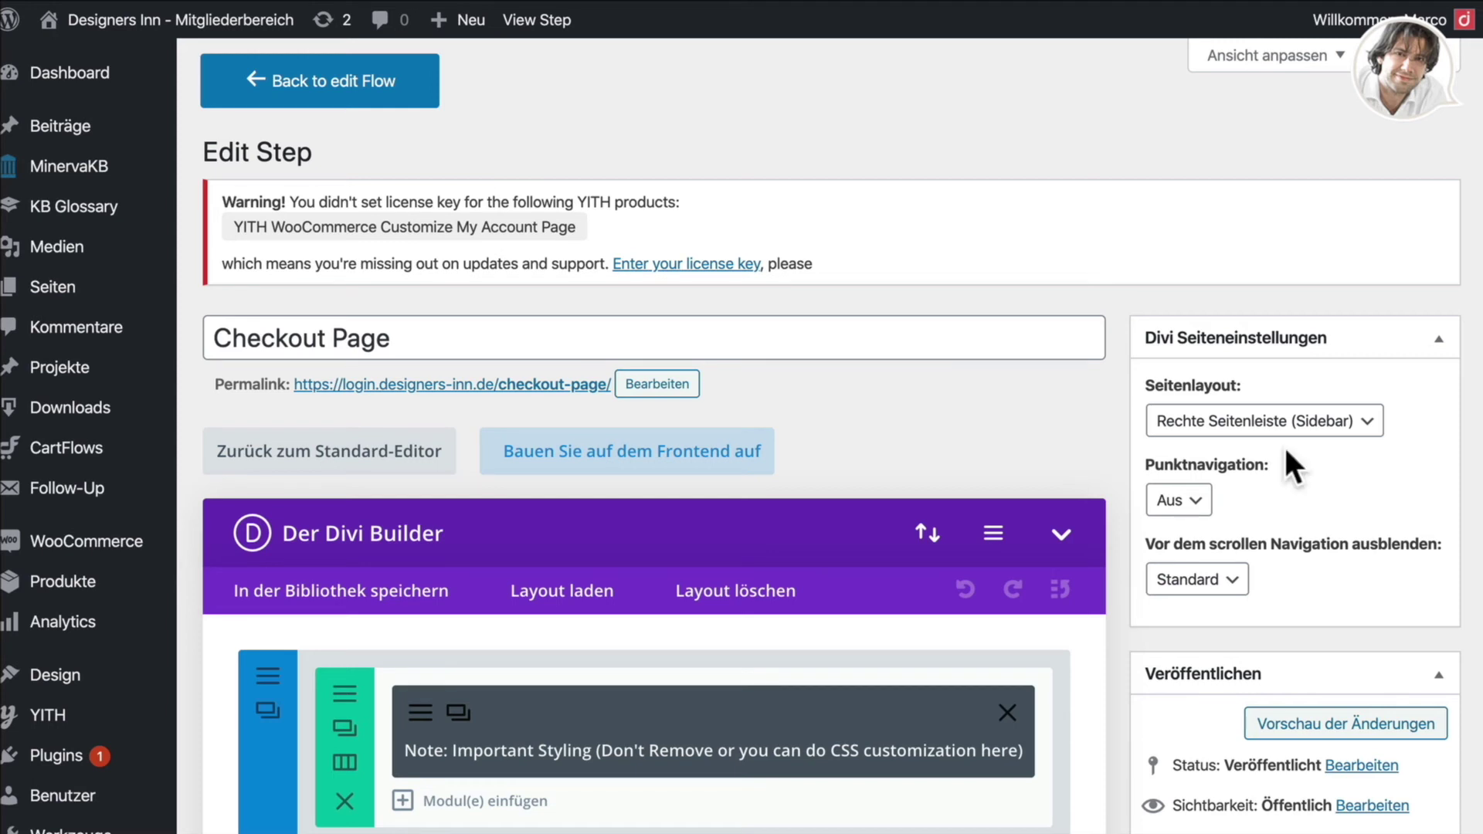
scroll(1102, 473, down, 15)
scroll(1101, 458, up, 1)
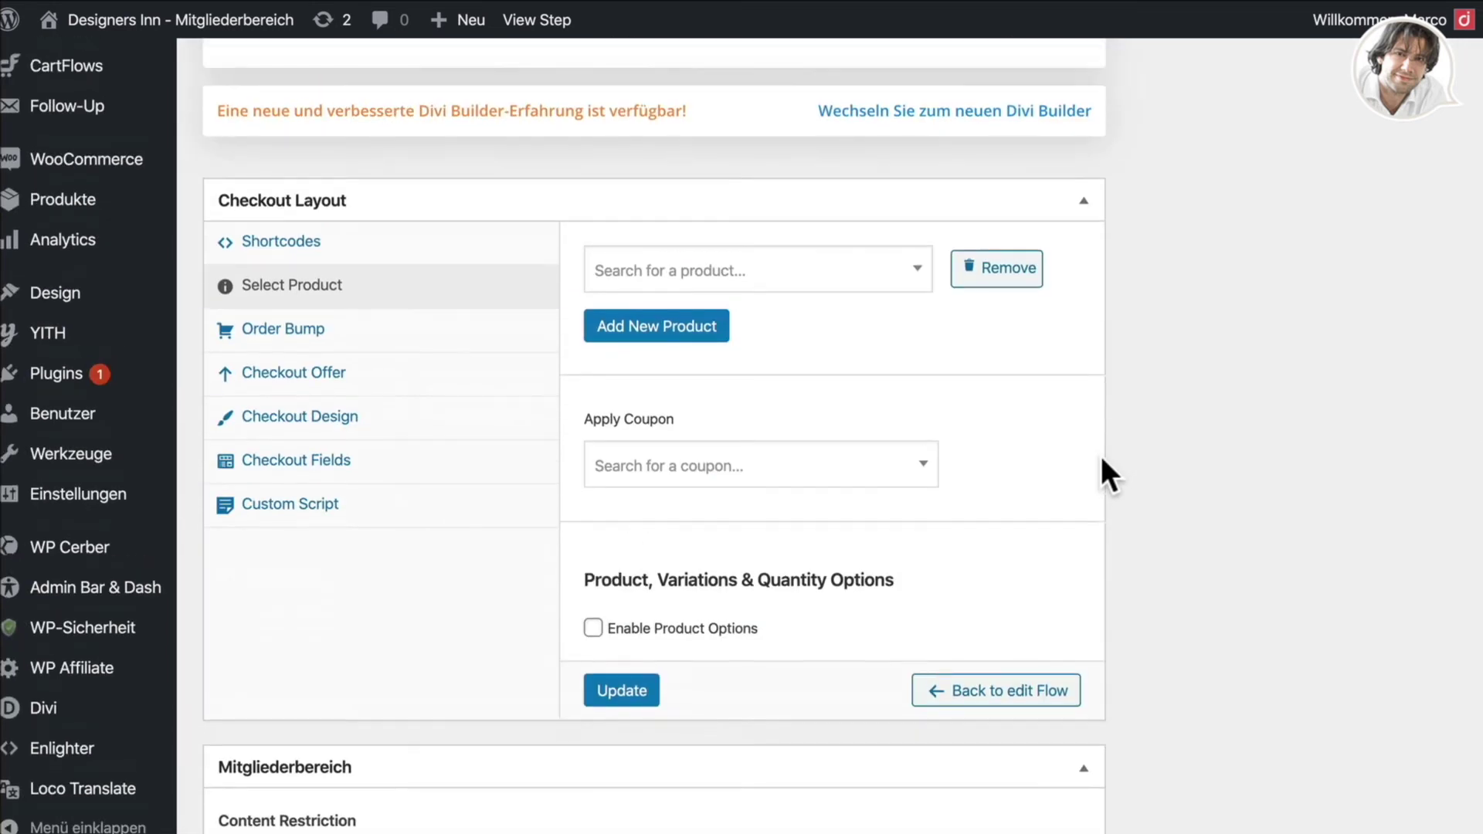
Examine the Checkout Page shortcode, the product selection and the coupon options in the Checkout Layout settings.
click(295, 239)
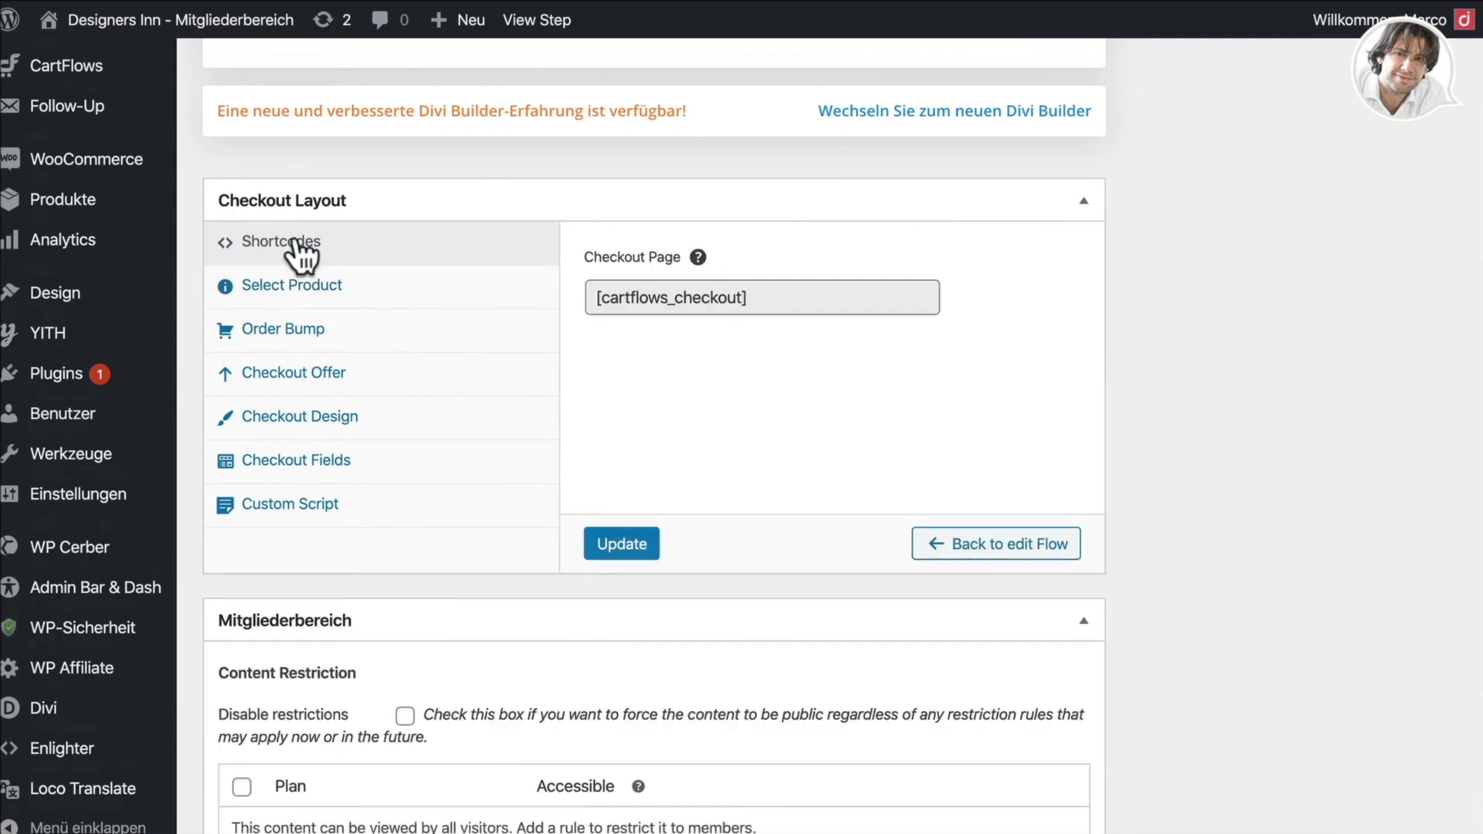
click(822, 295)
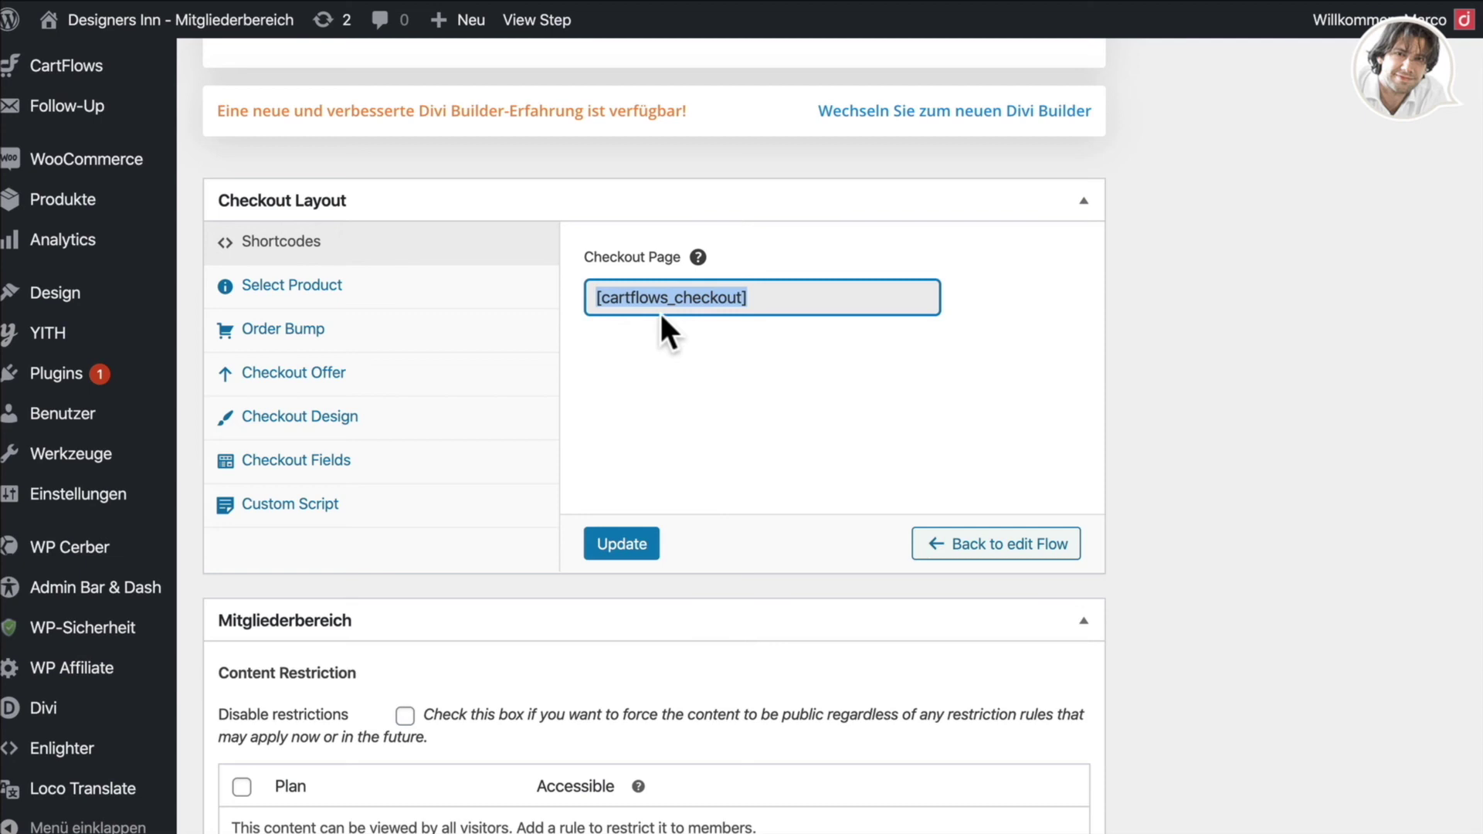
click(293, 292)
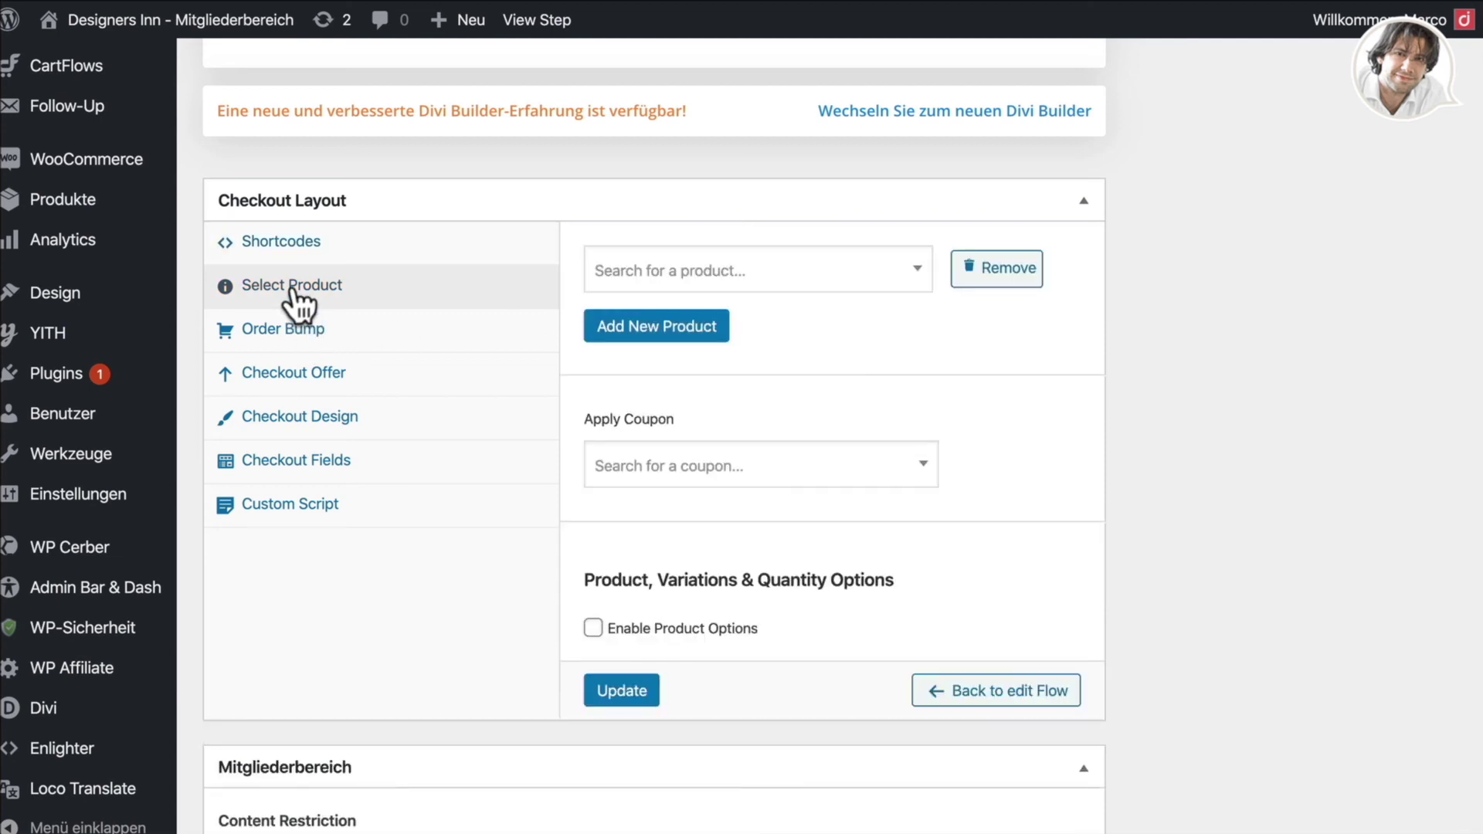
click(759, 285)
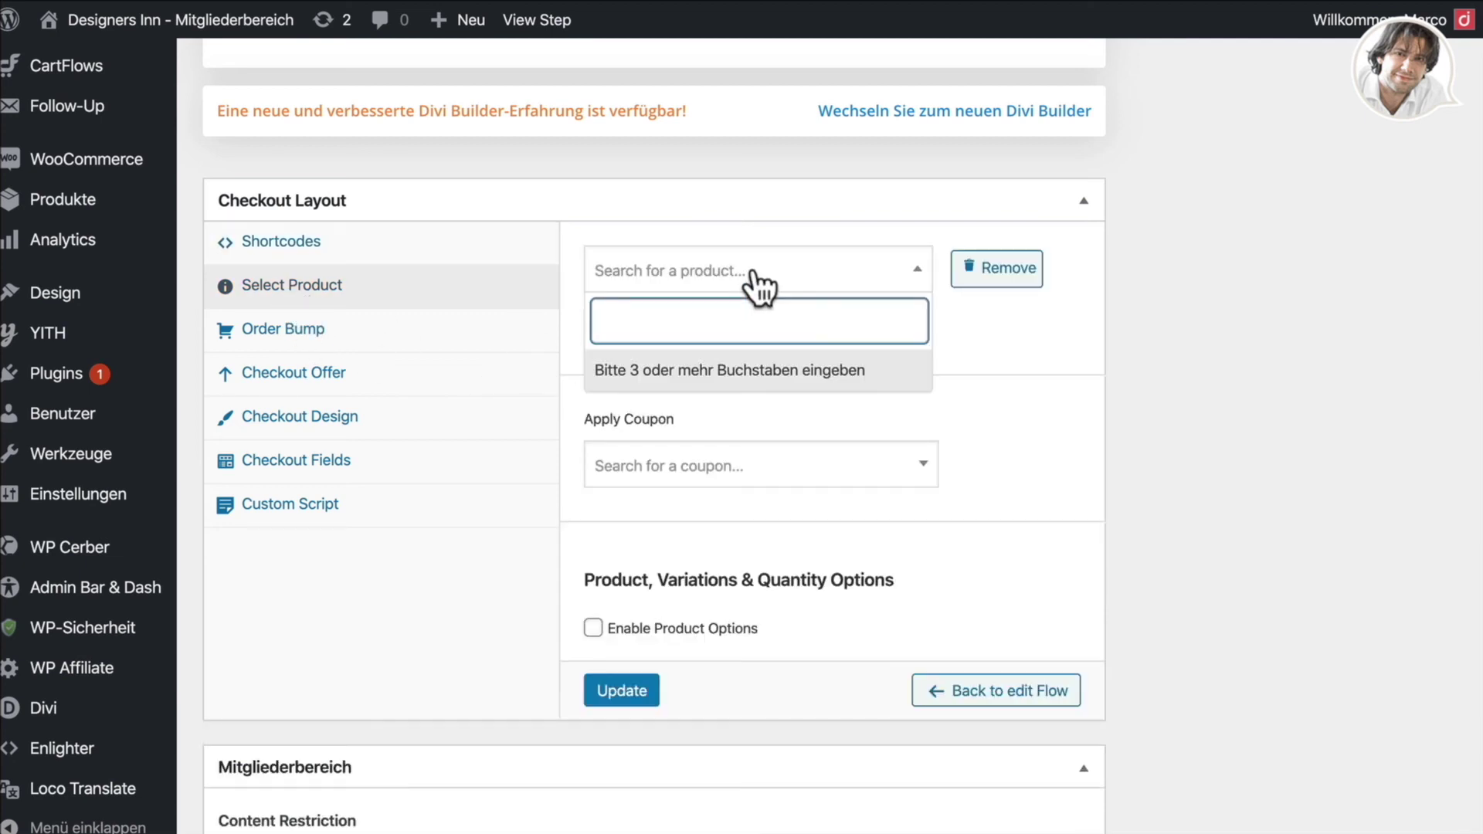
click(758, 285)
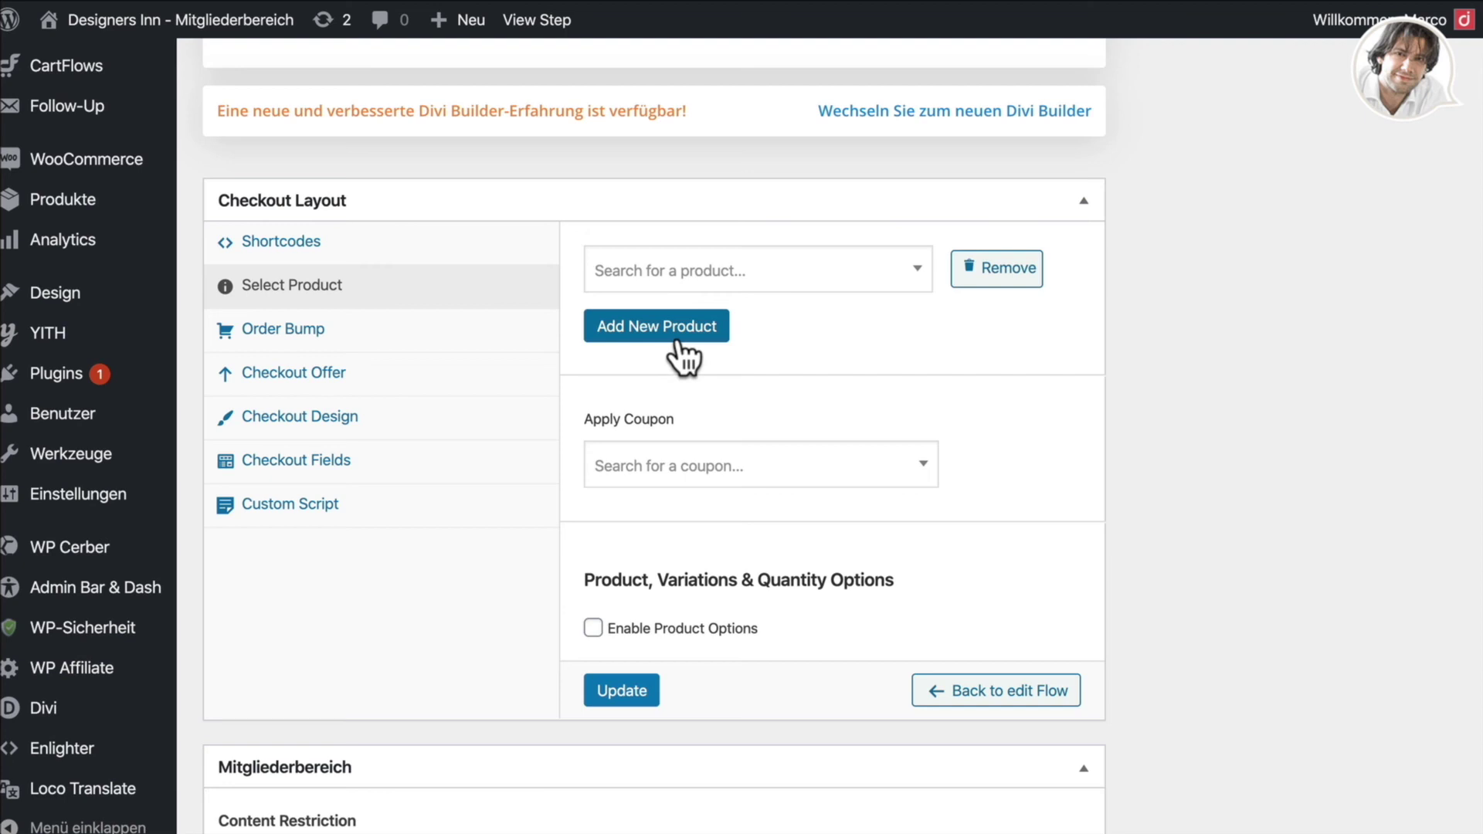
click(686, 473)
click(685, 472)
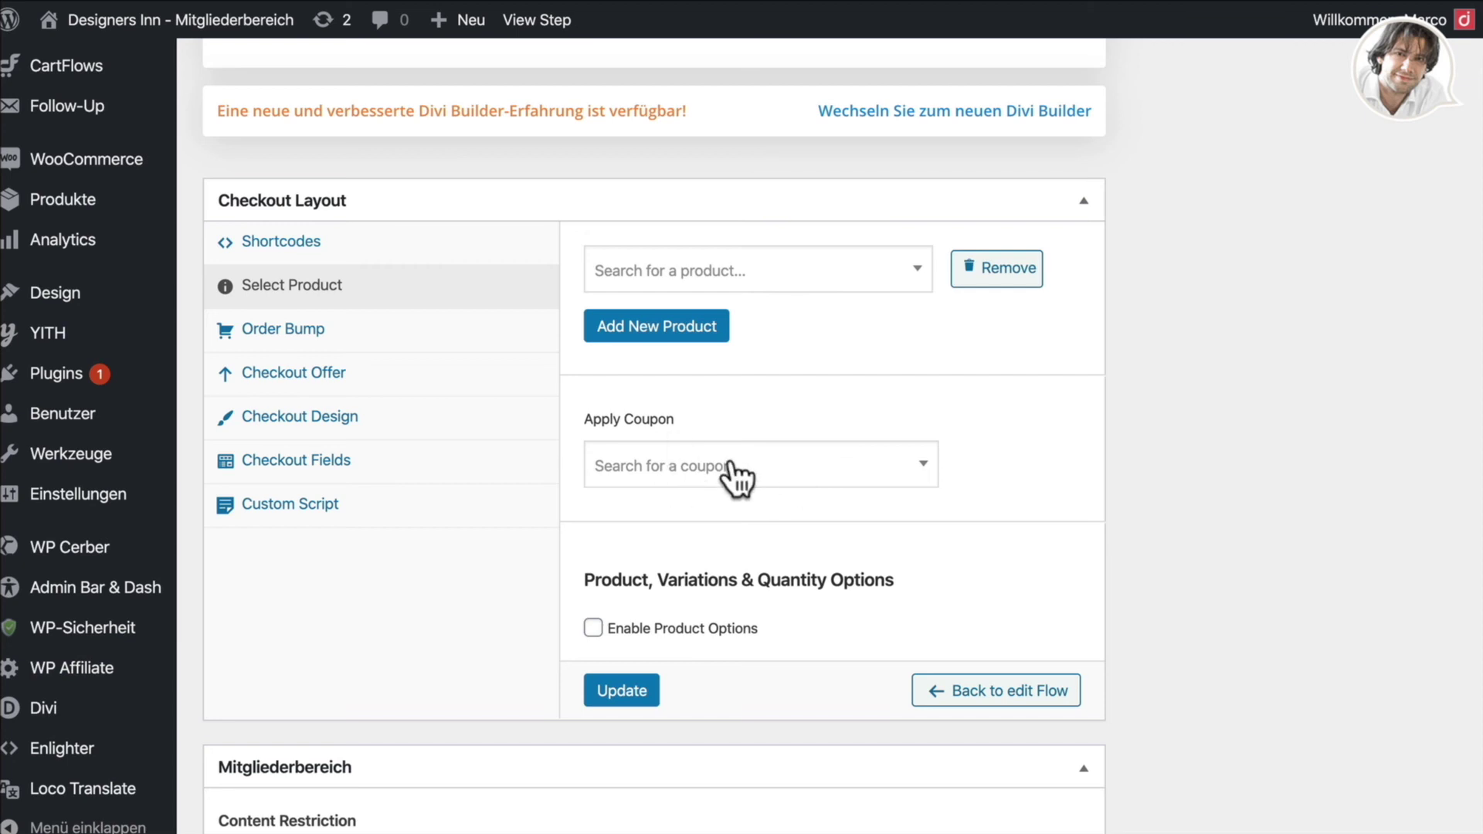
Open the Order Bump settings and examine the product selection and the available bump positions.
click(303, 348)
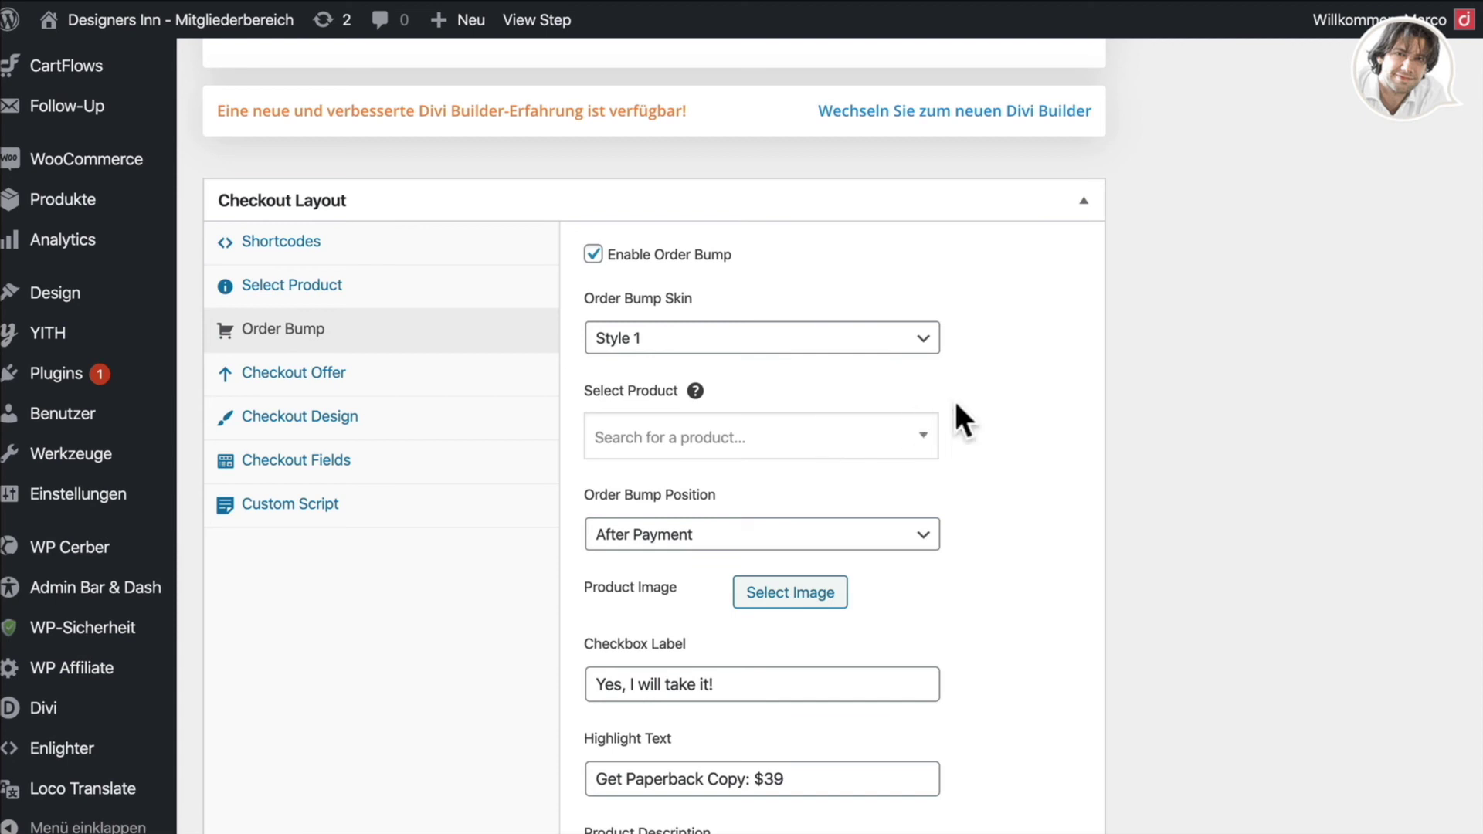
click(917, 444)
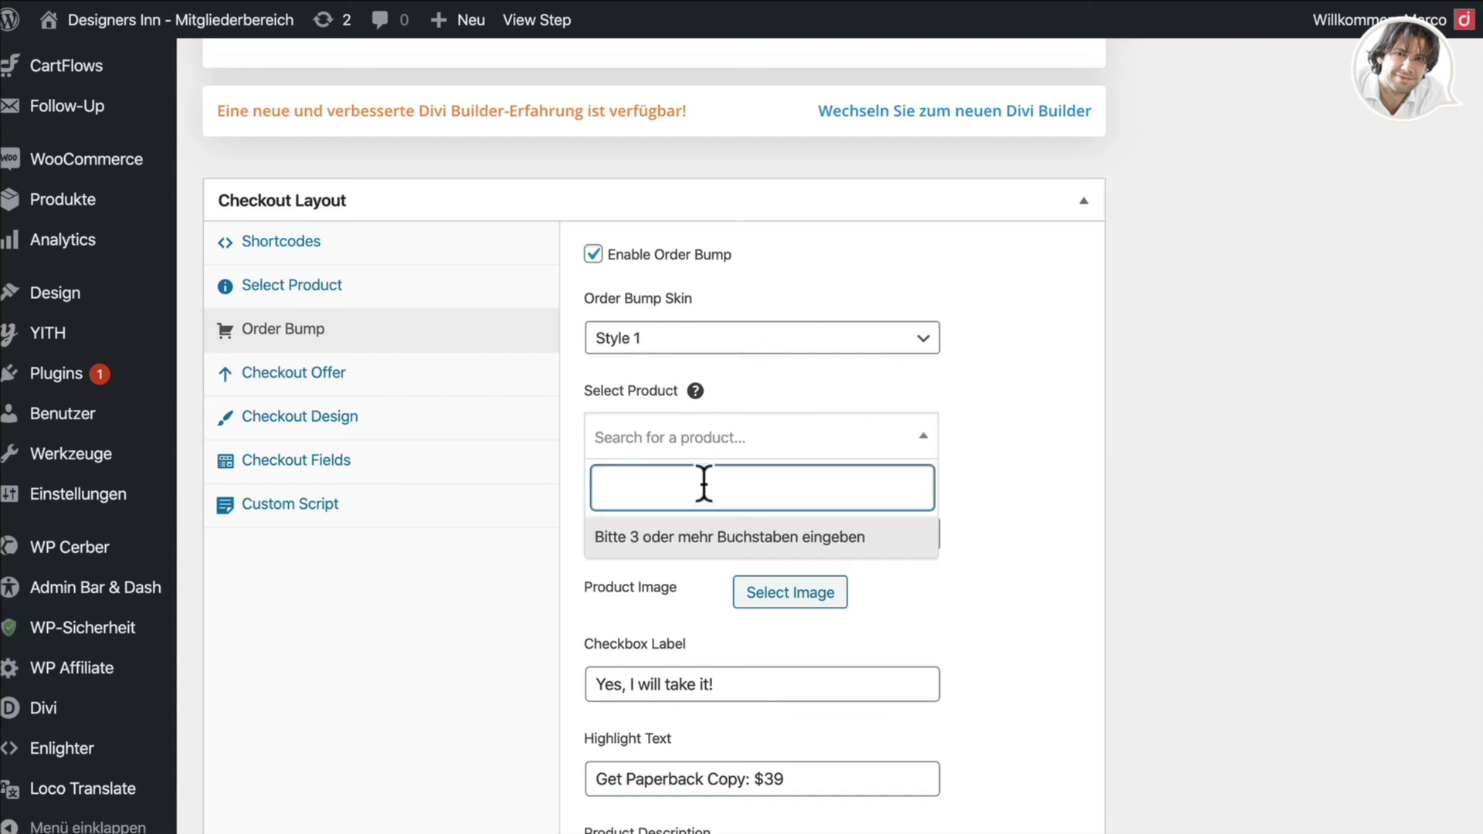
click(1050, 481)
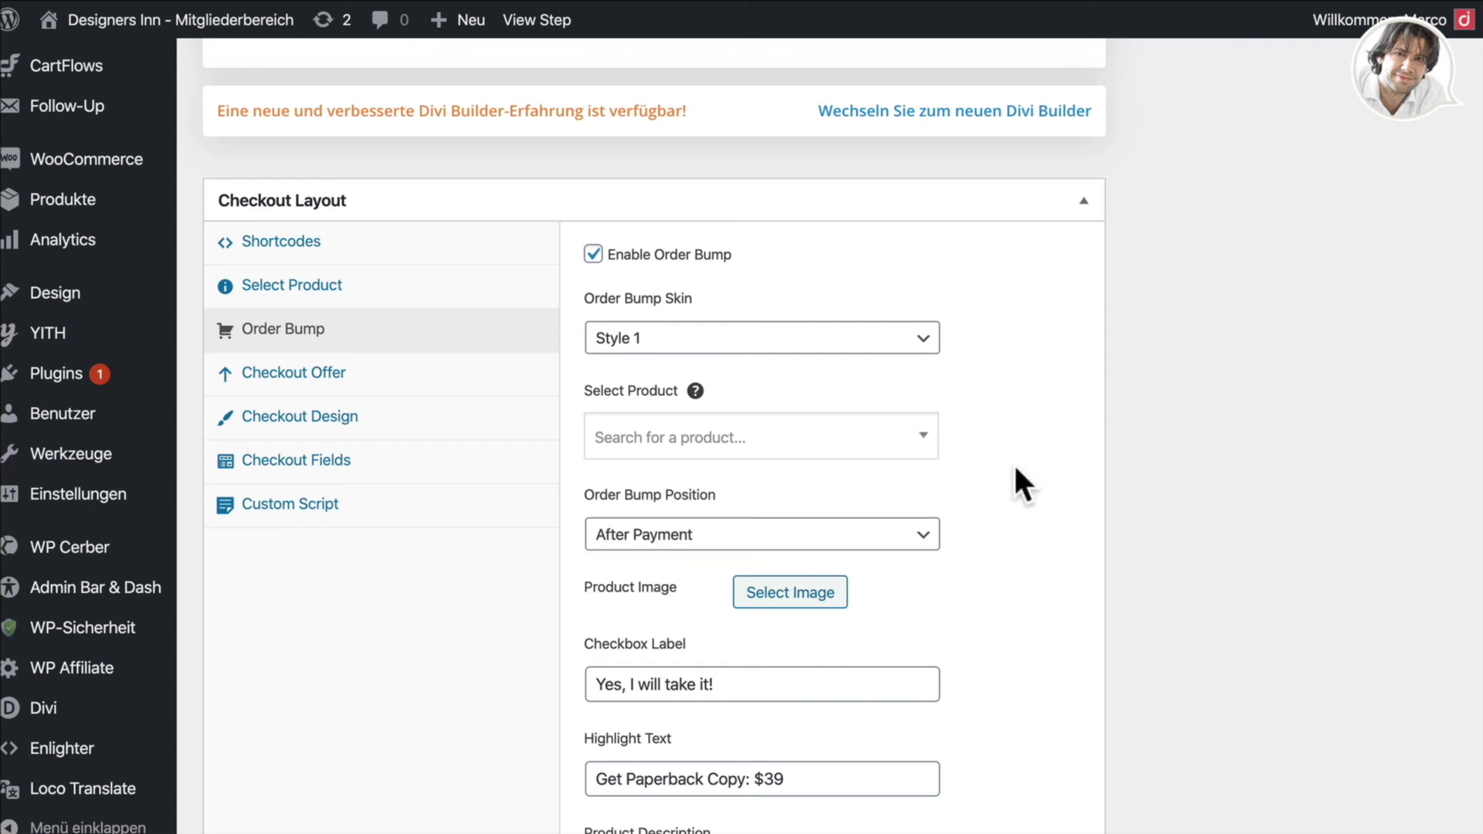
click(833, 541)
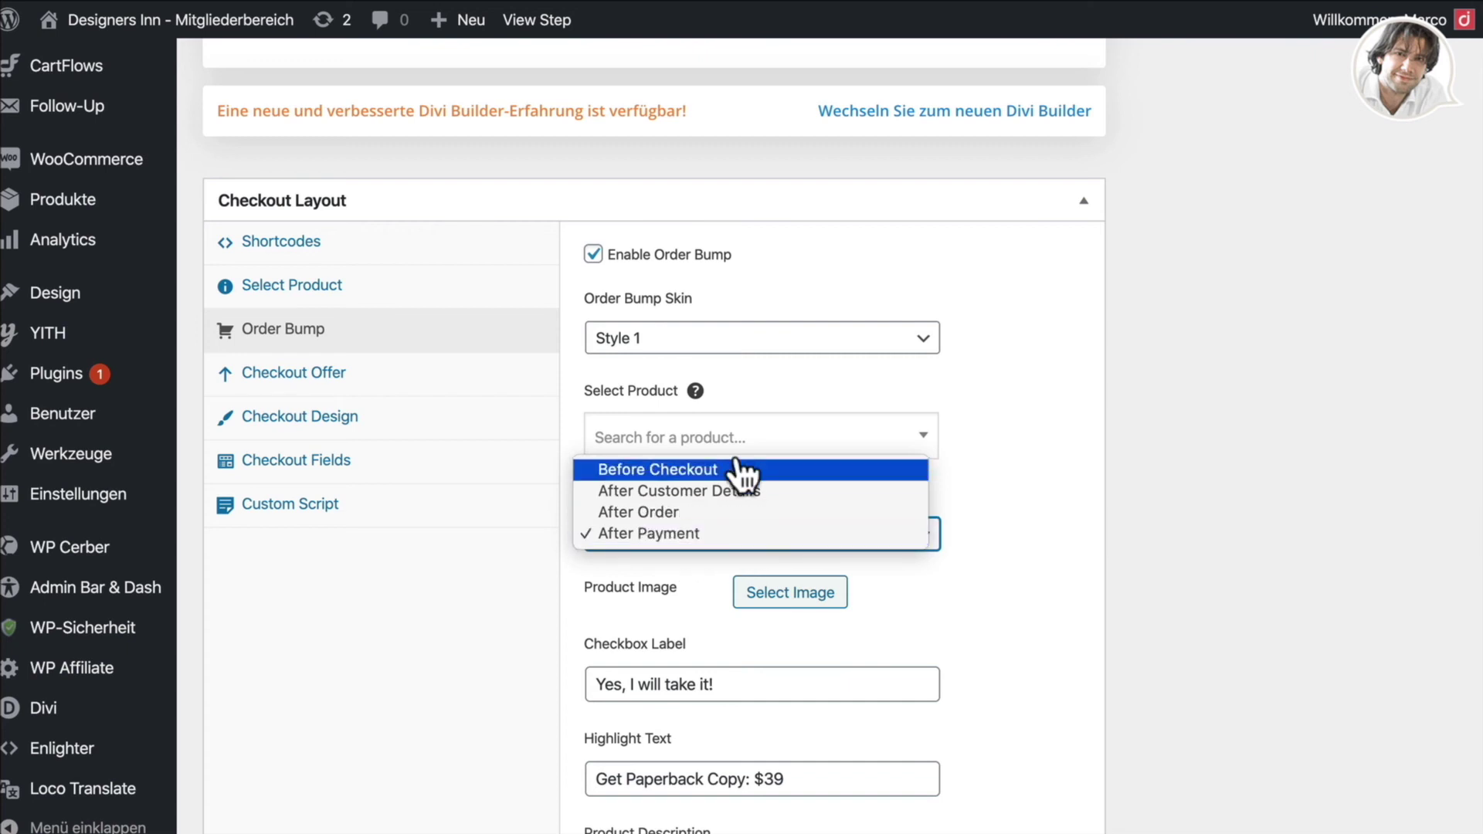
click(1004, 614)
Examine the order bump's product image, checkbox label, highlight text and product description settings.
scroll(1004, 614, down, 2)
scroll(818, 574, down, 3)
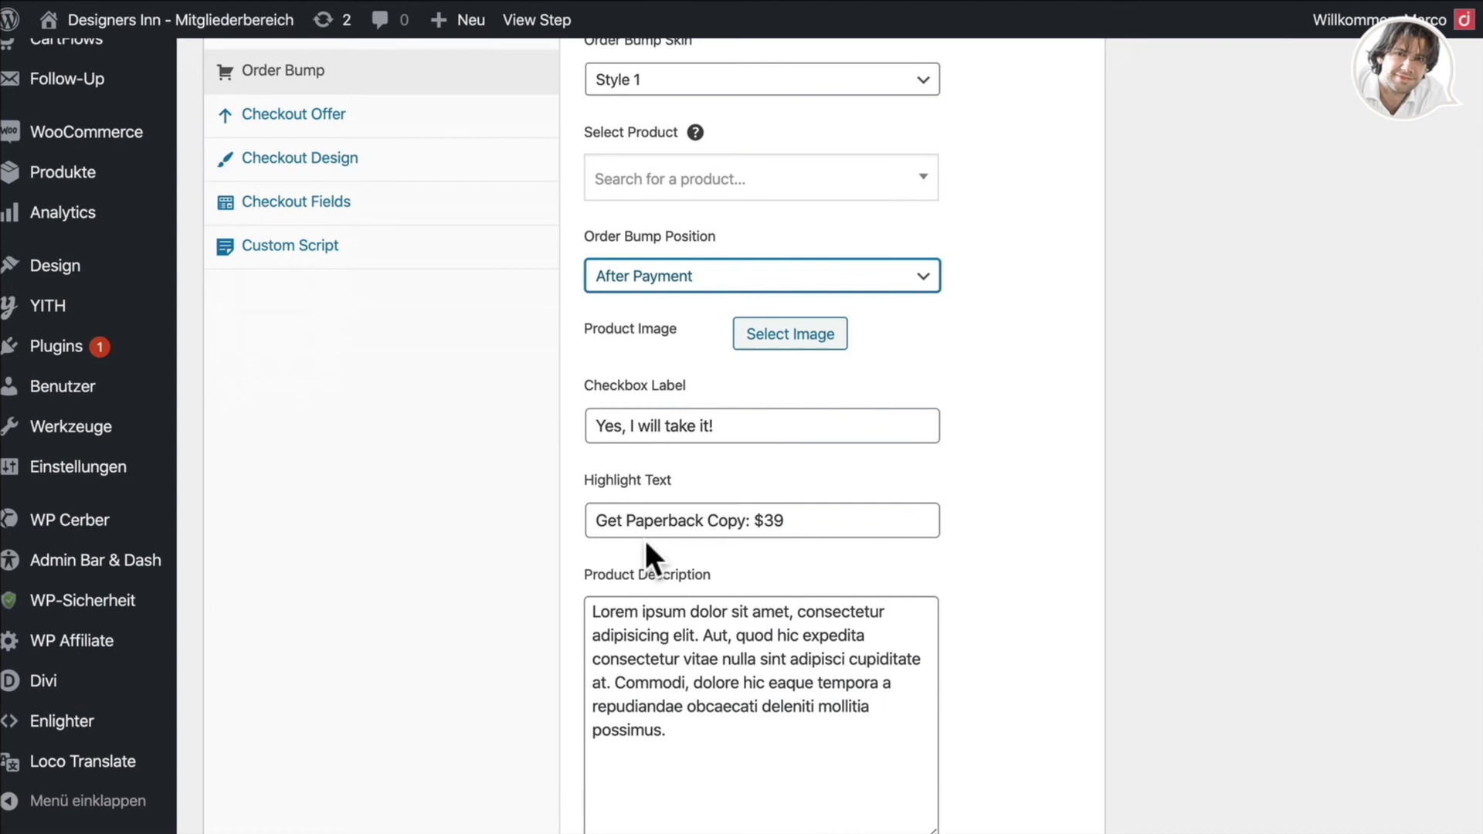
scroll(765, 525, down, 4)
drag(728, 507, 560, 295)
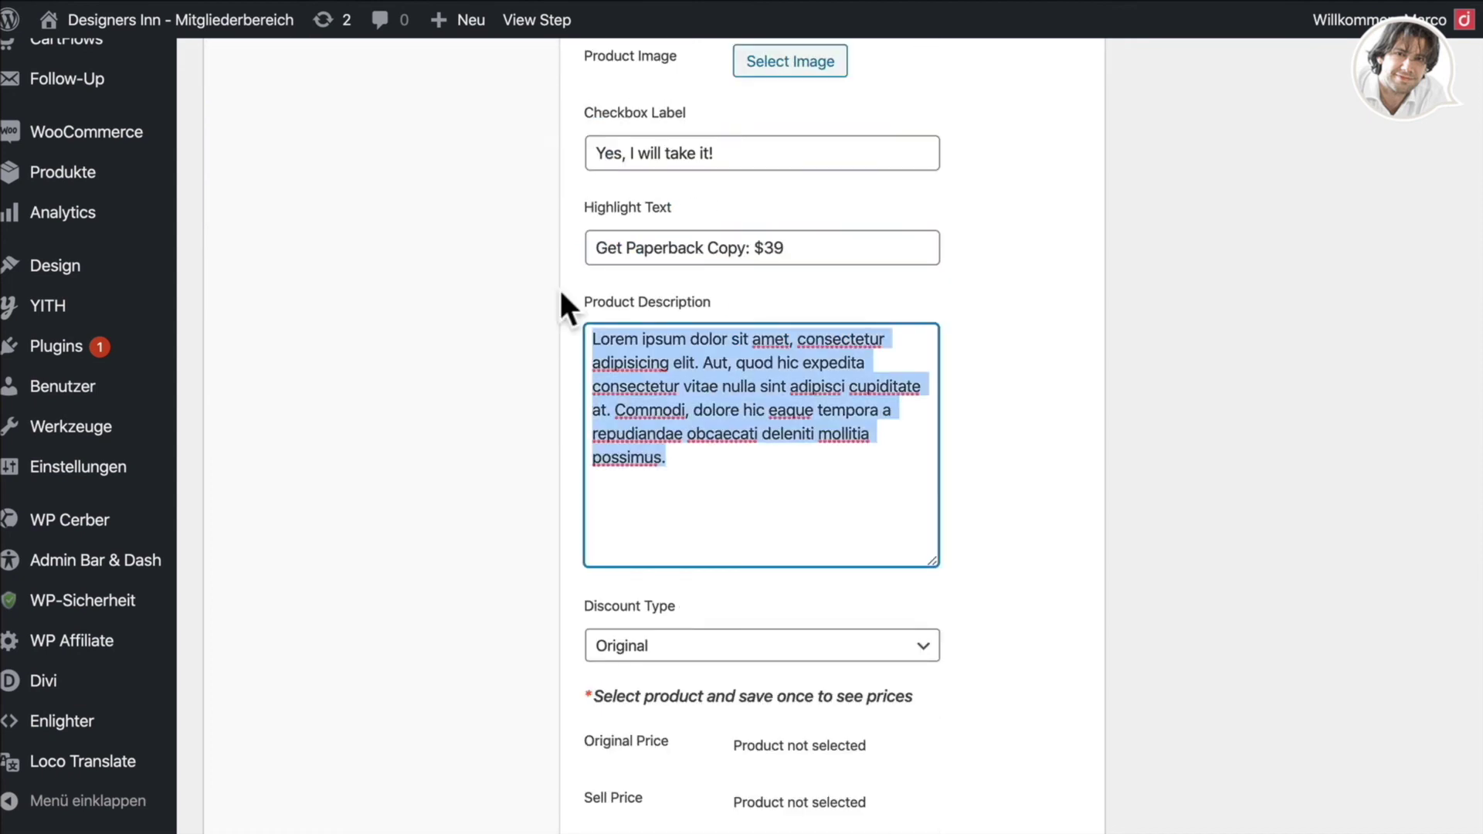
scroll(965, 379, up, 3)
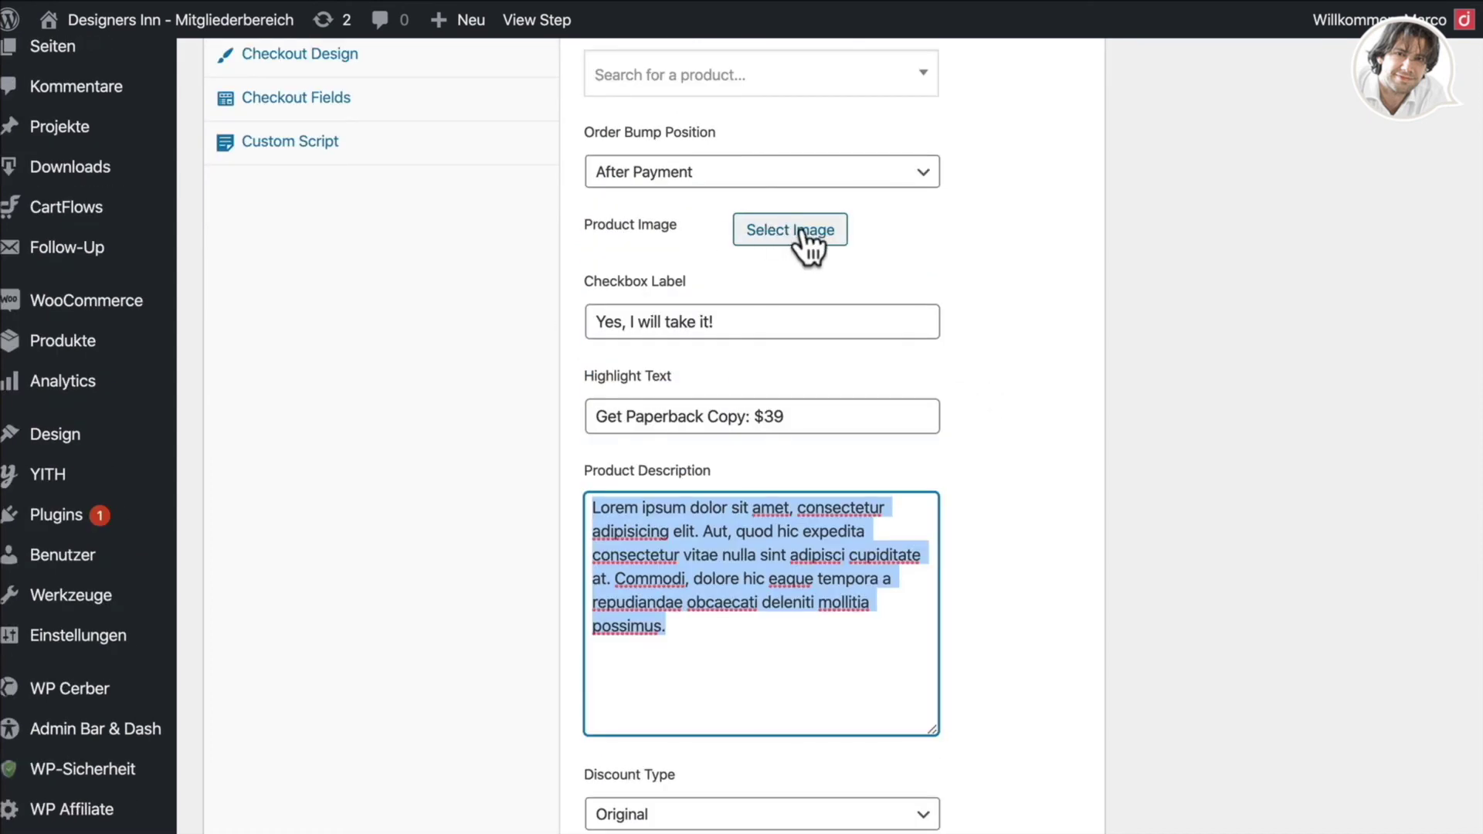
scroll(1019, 437, down, 8)
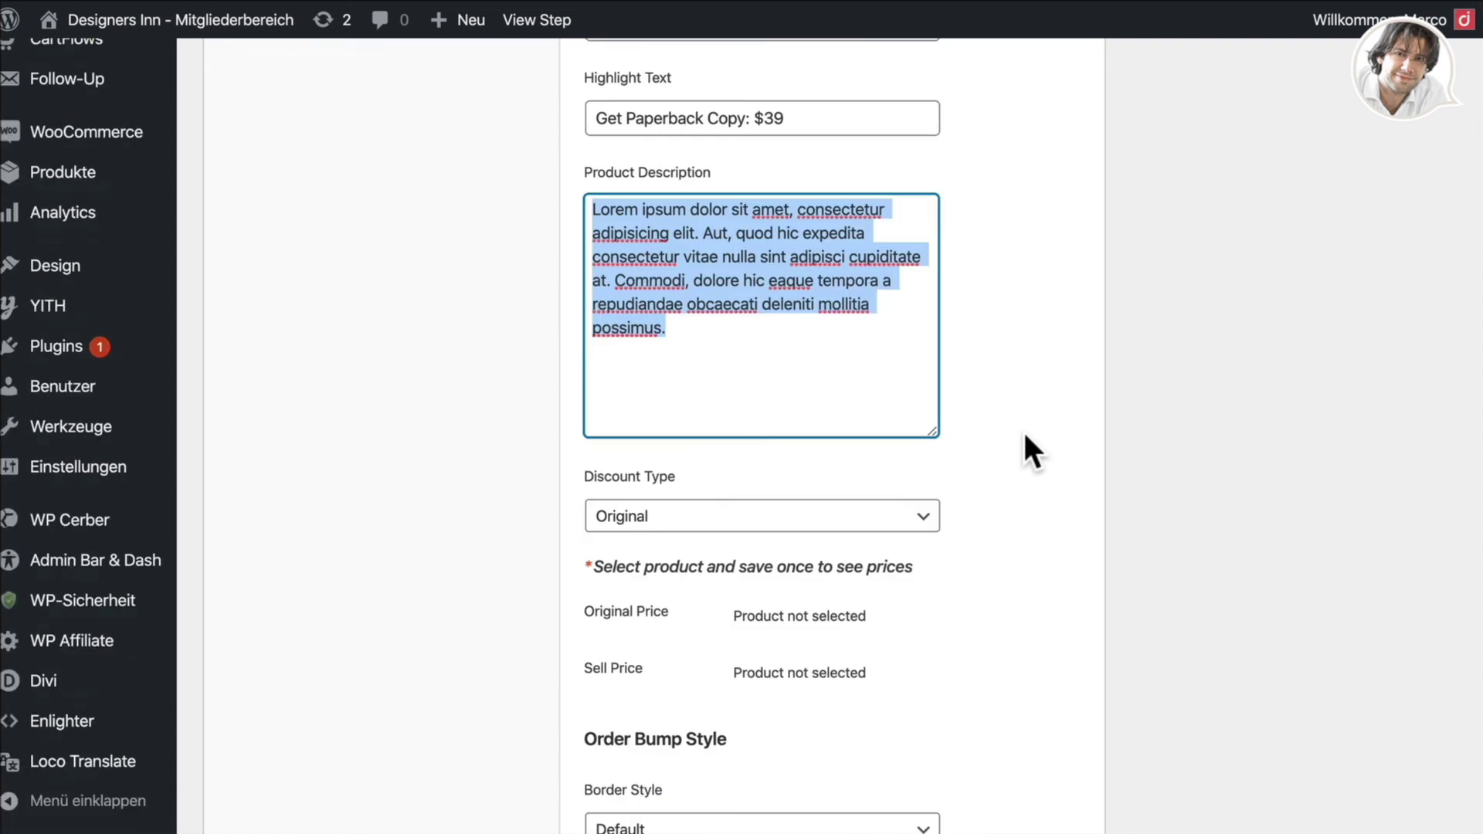
scroll(1023, 429, down, 1)
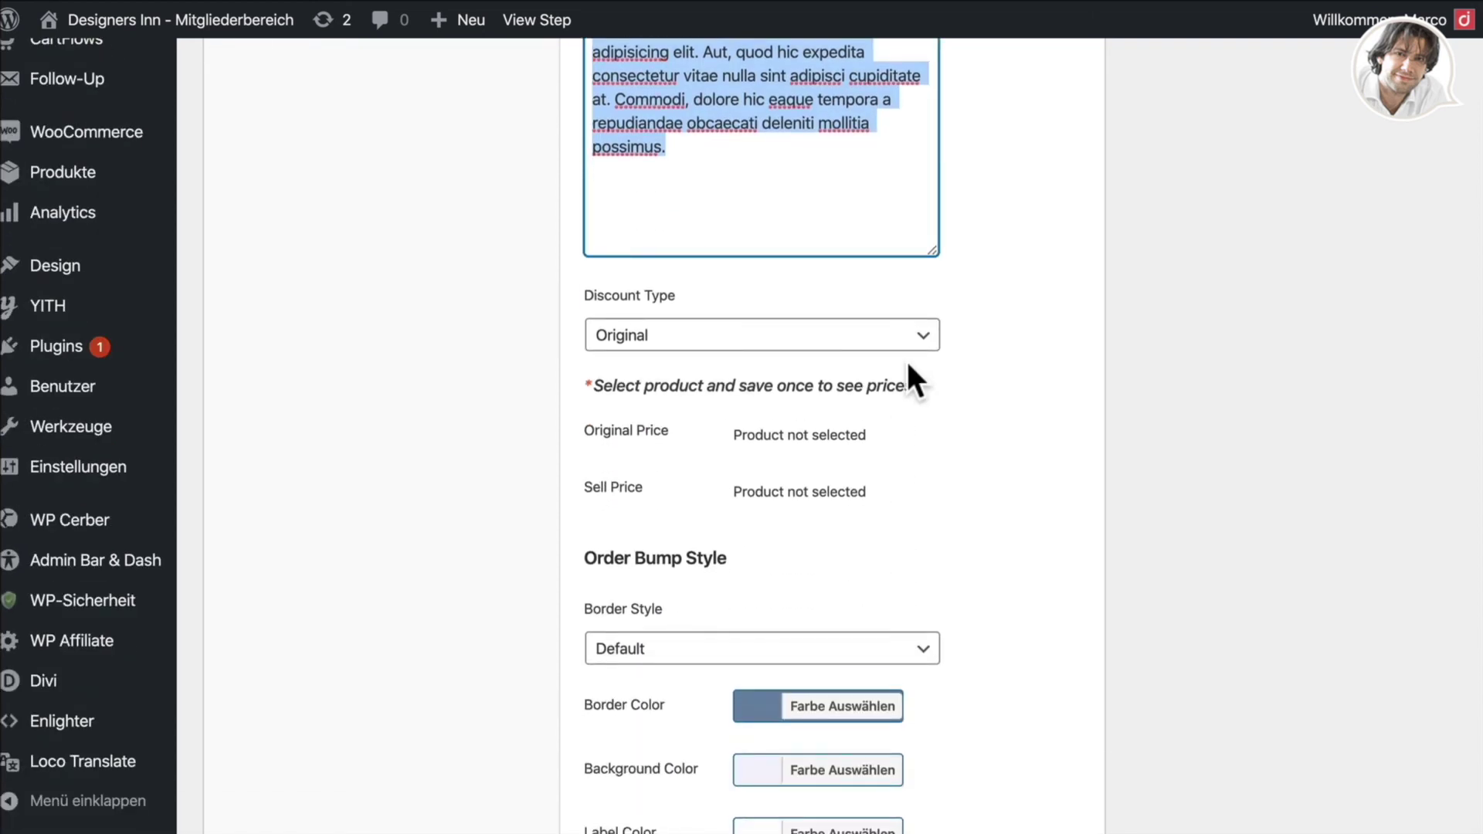
Set the order bump's discount type to Discount Price with a discount value of 20.
click(699, 337)
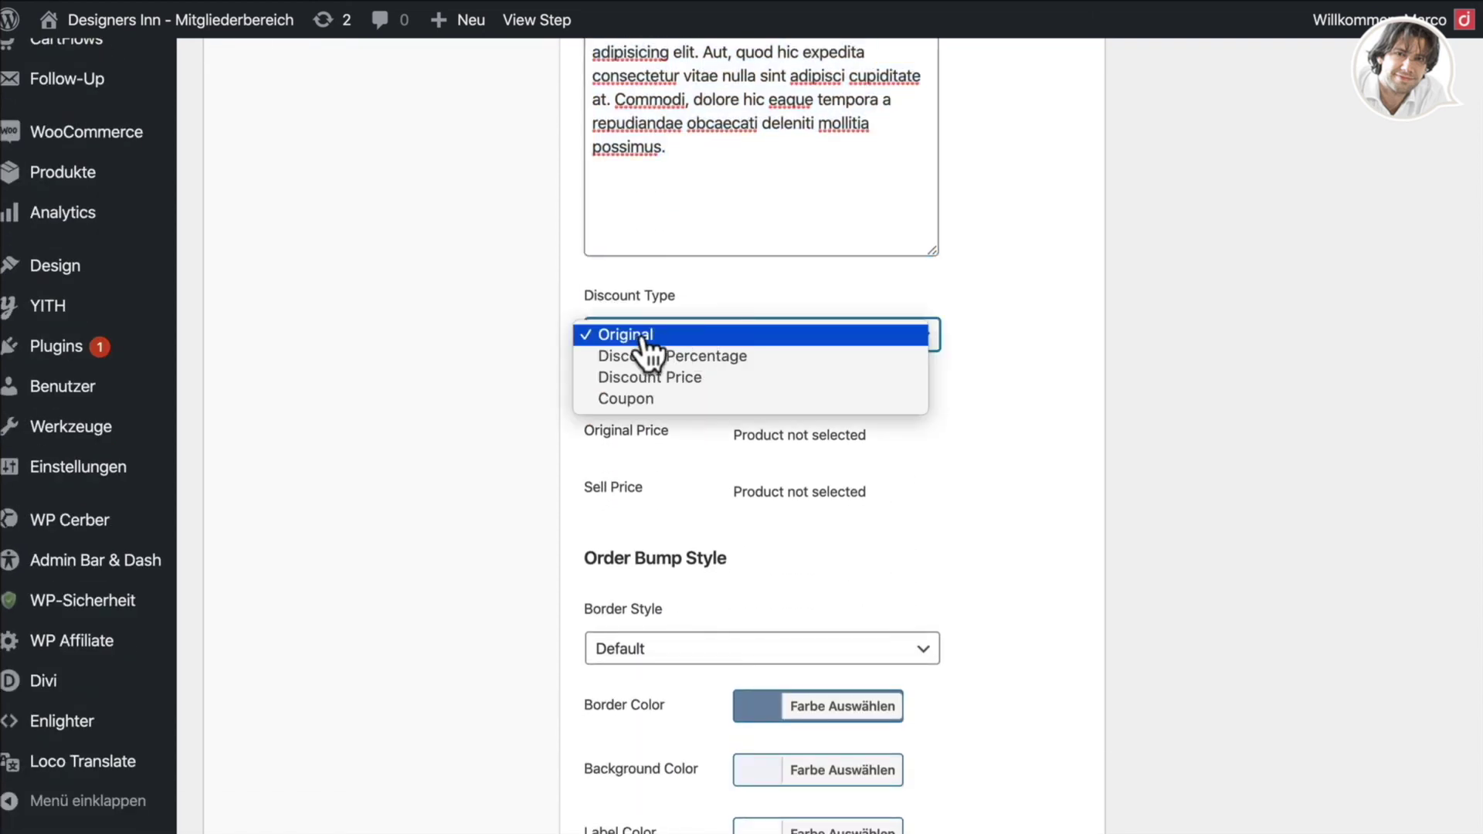
click(716, 378)
click(651, 423)
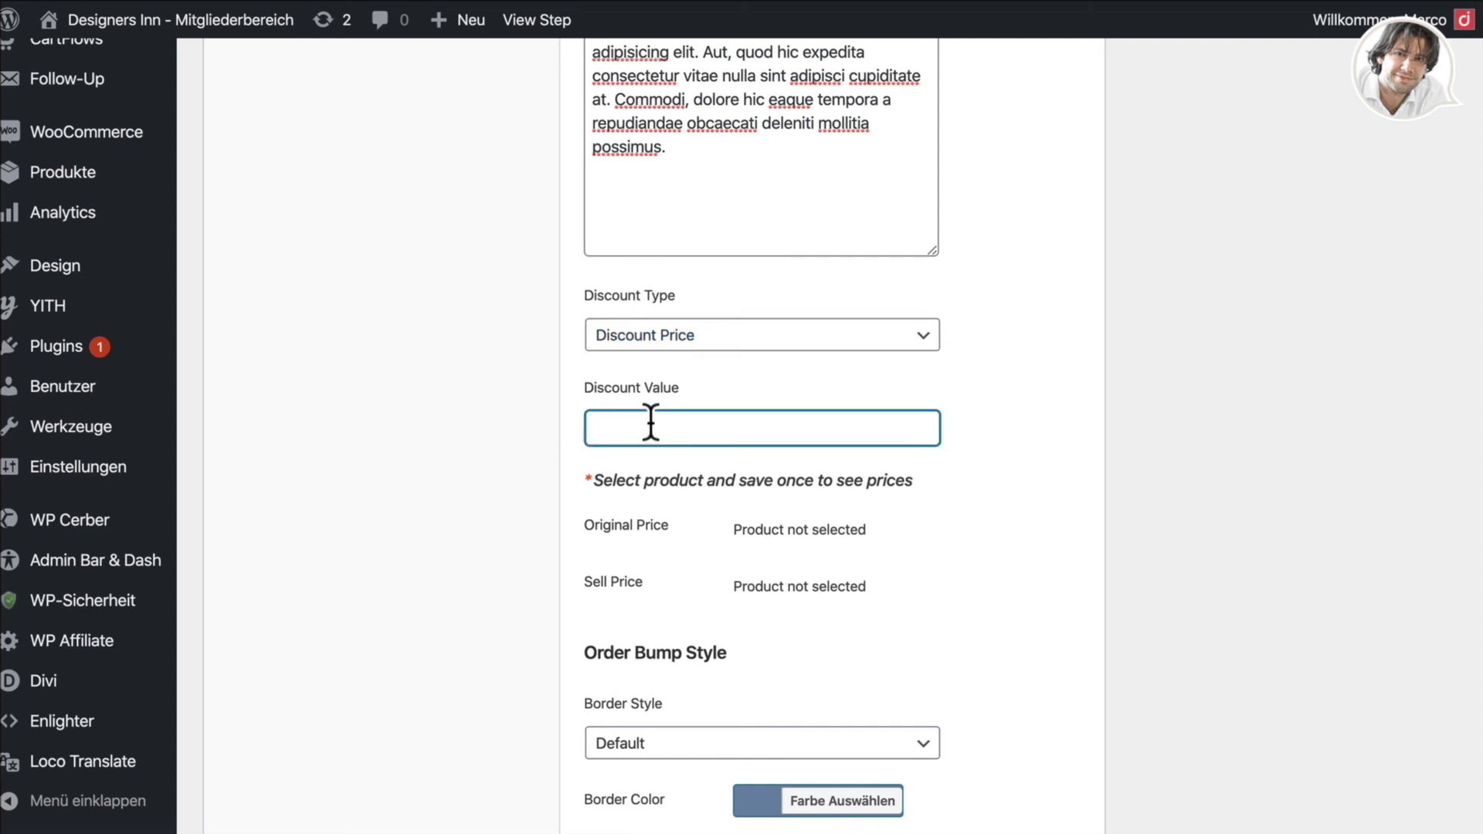
click(1021, 486)
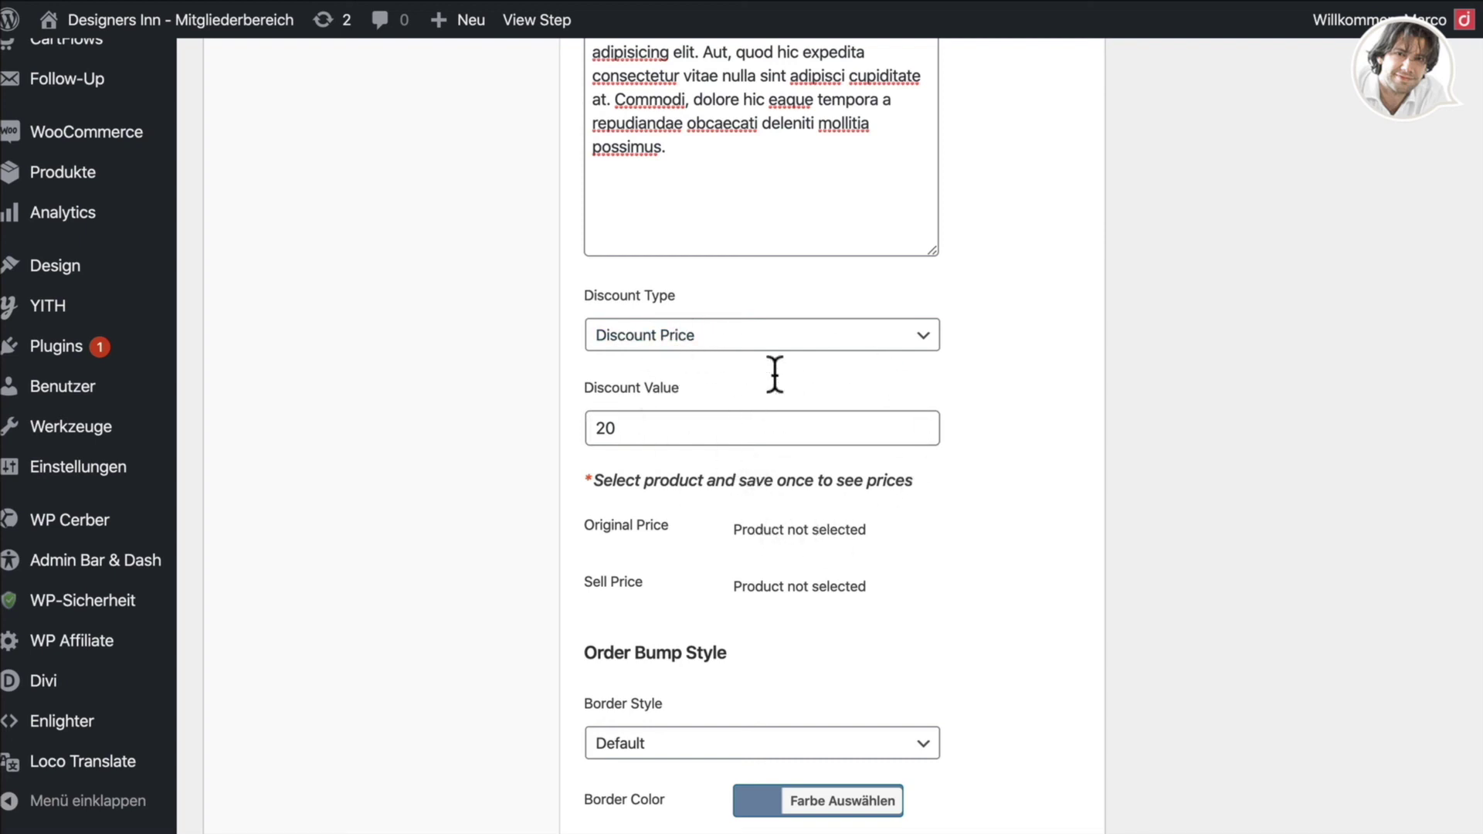
drag(692, 425, 541, 430)
click(951, 551)
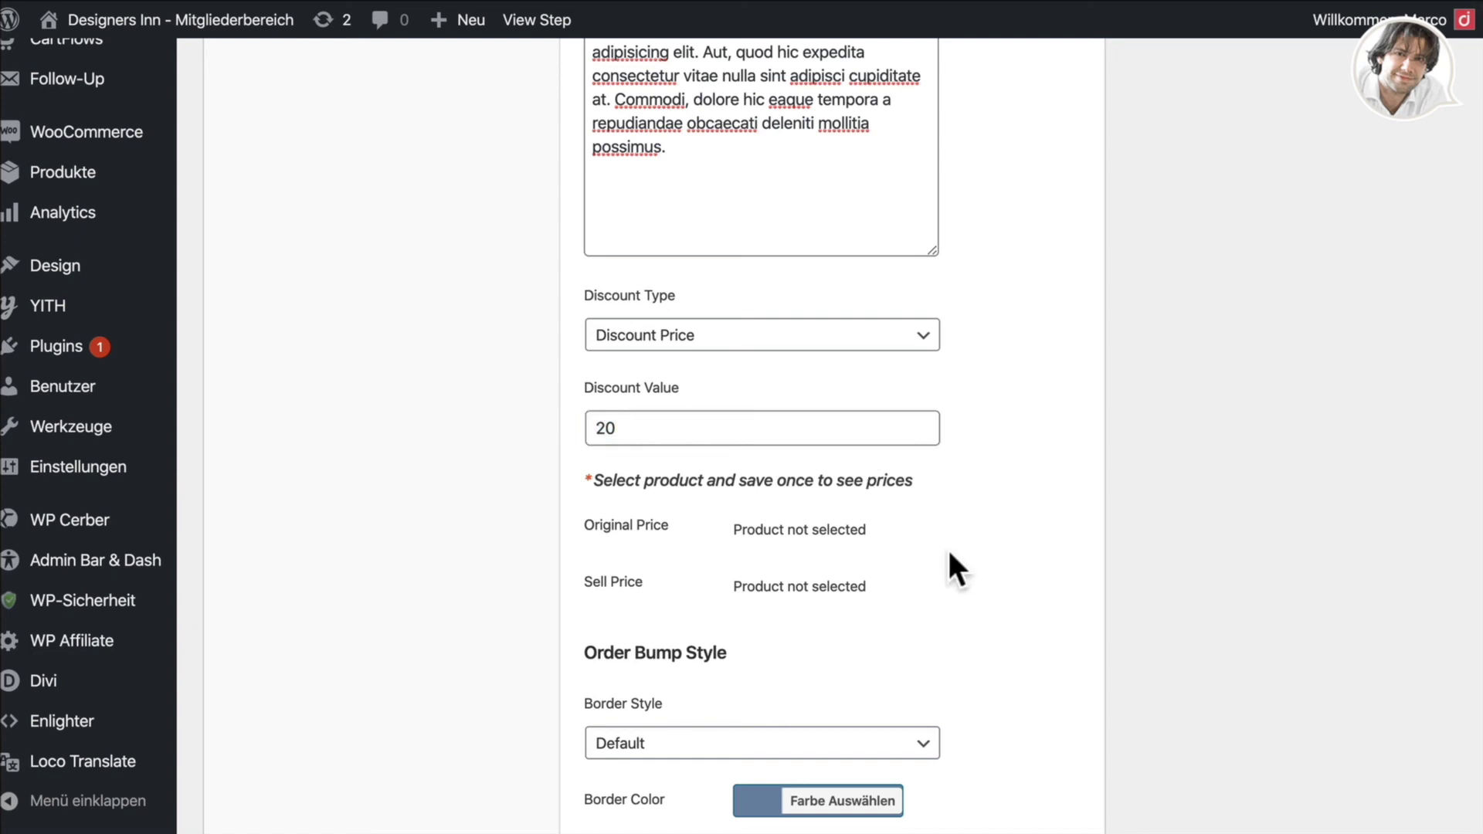
Review the order bump's border style, color and pointing arrow options, and update the checkout step.
scroll(1030, 591, down, 7)
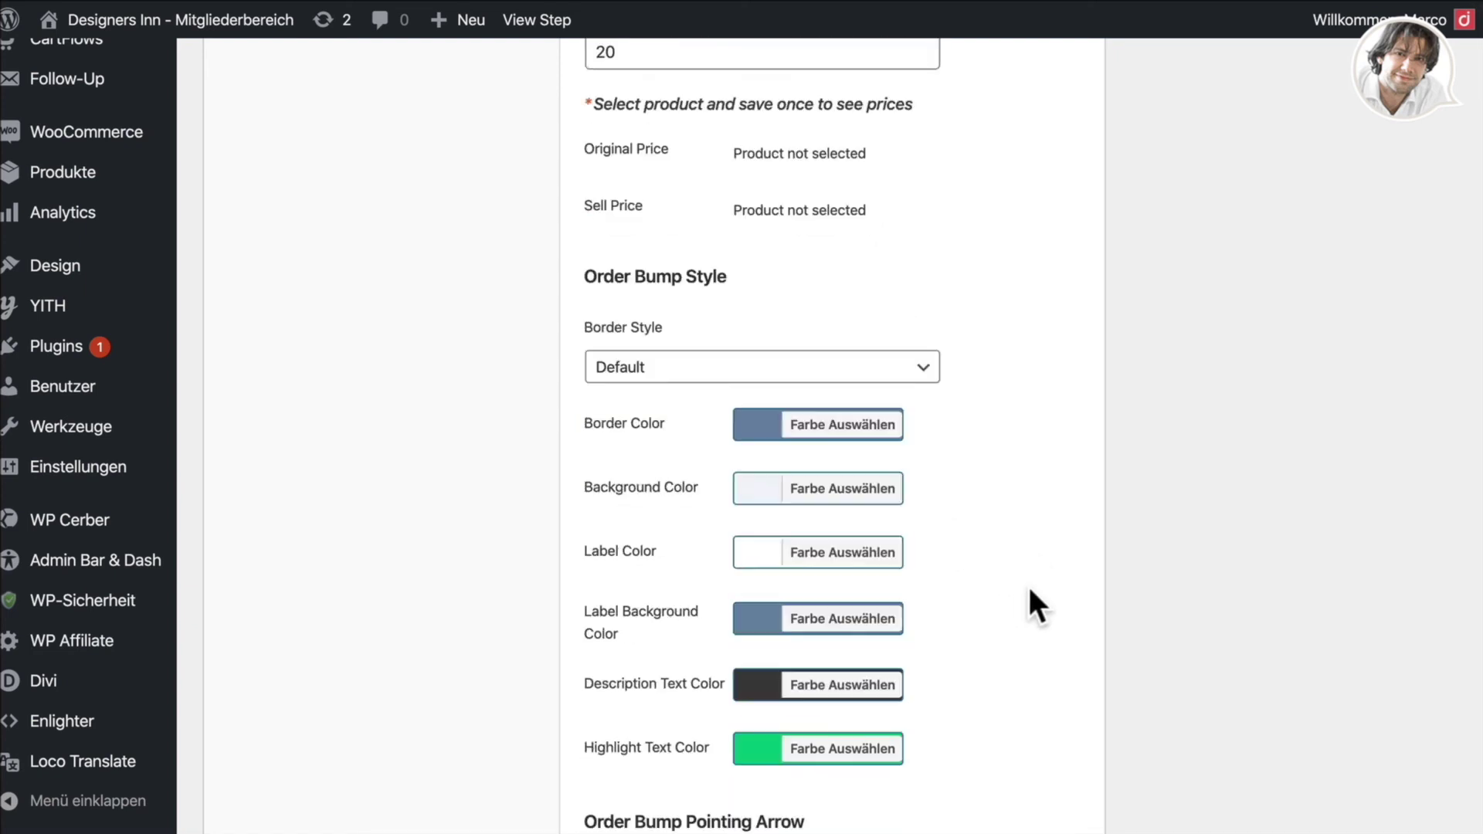
click(933, 200)
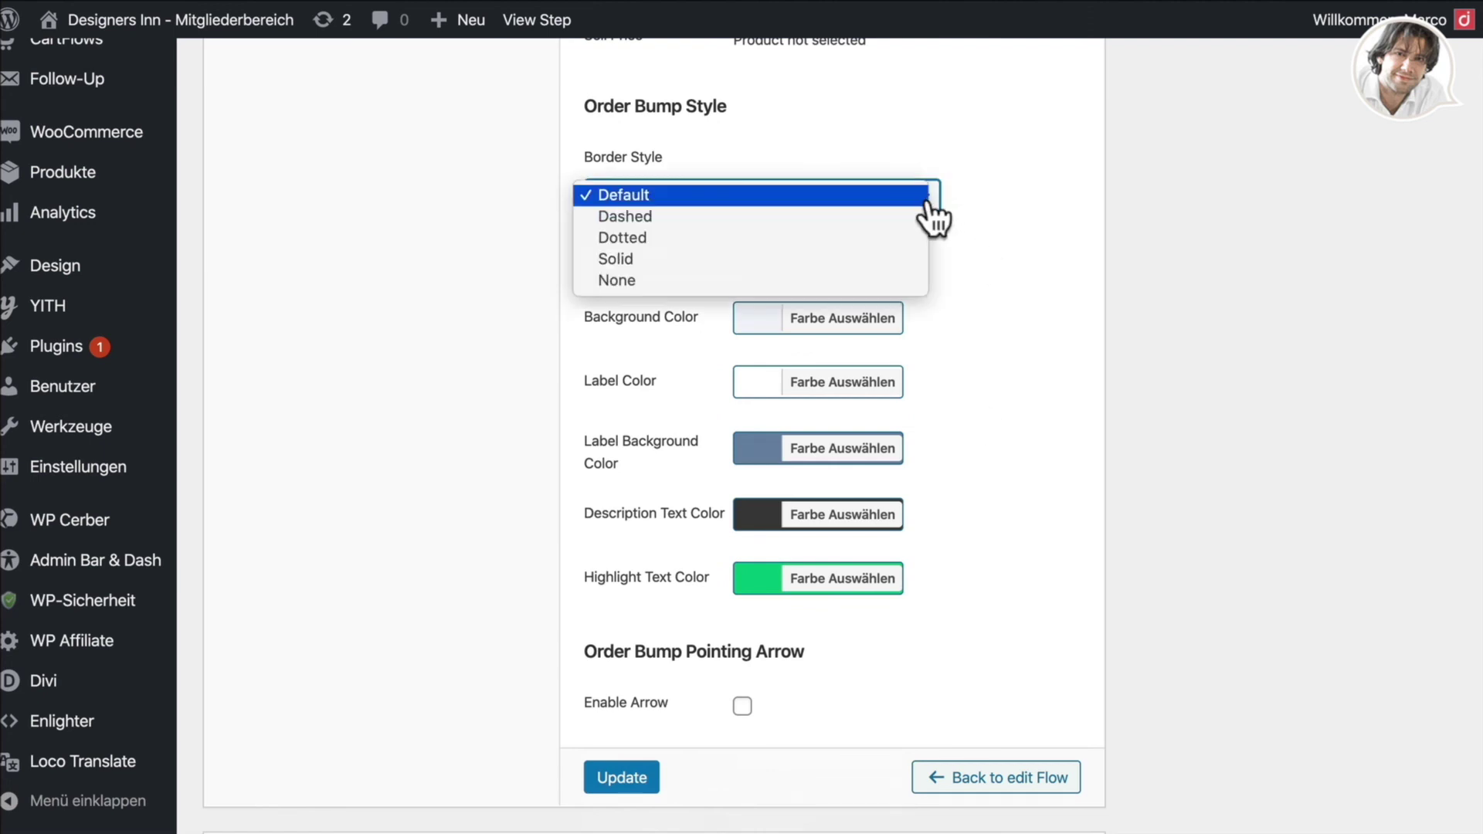
click(1059, 298)
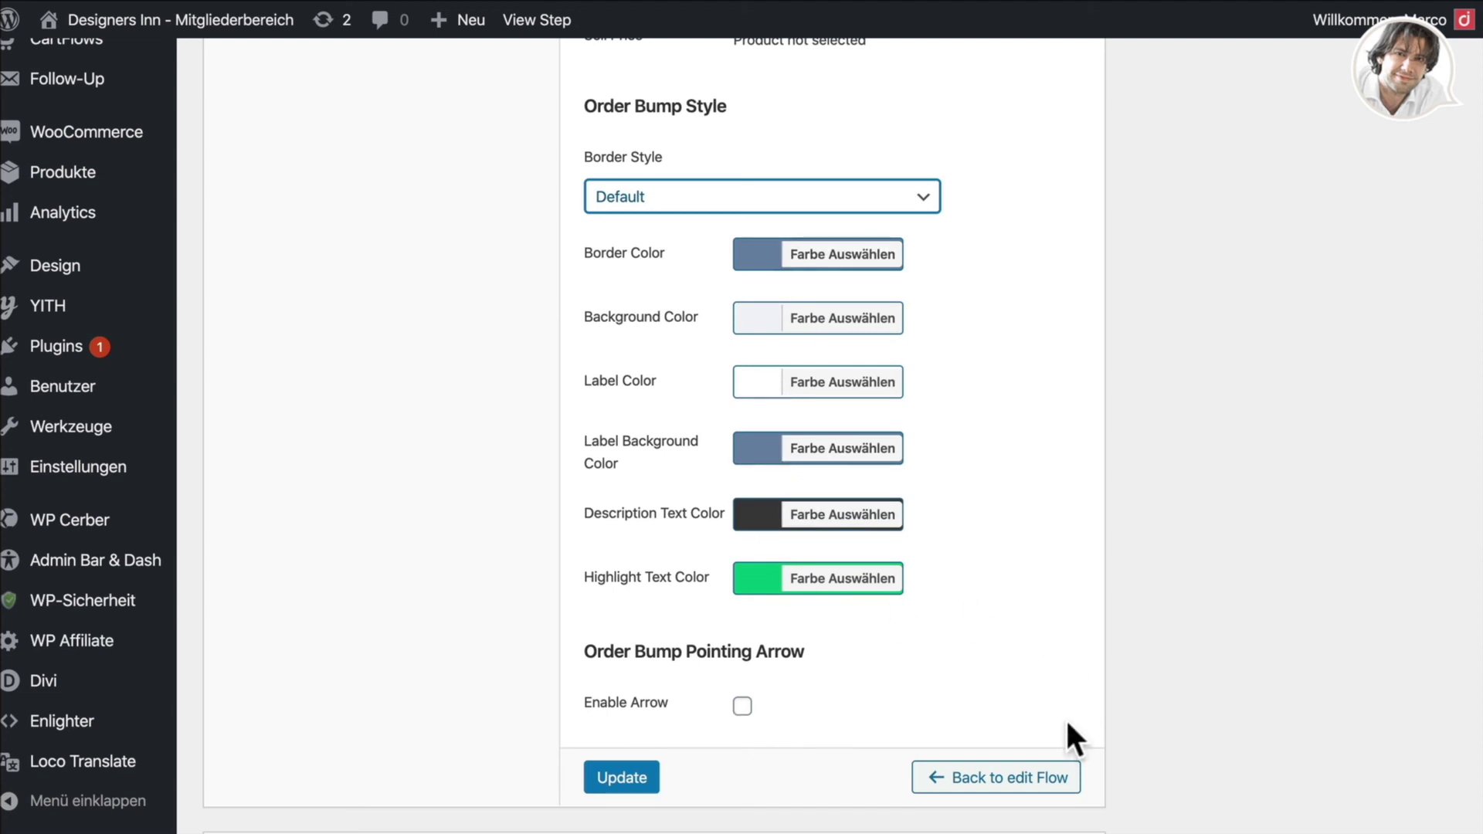
click(621, 782)
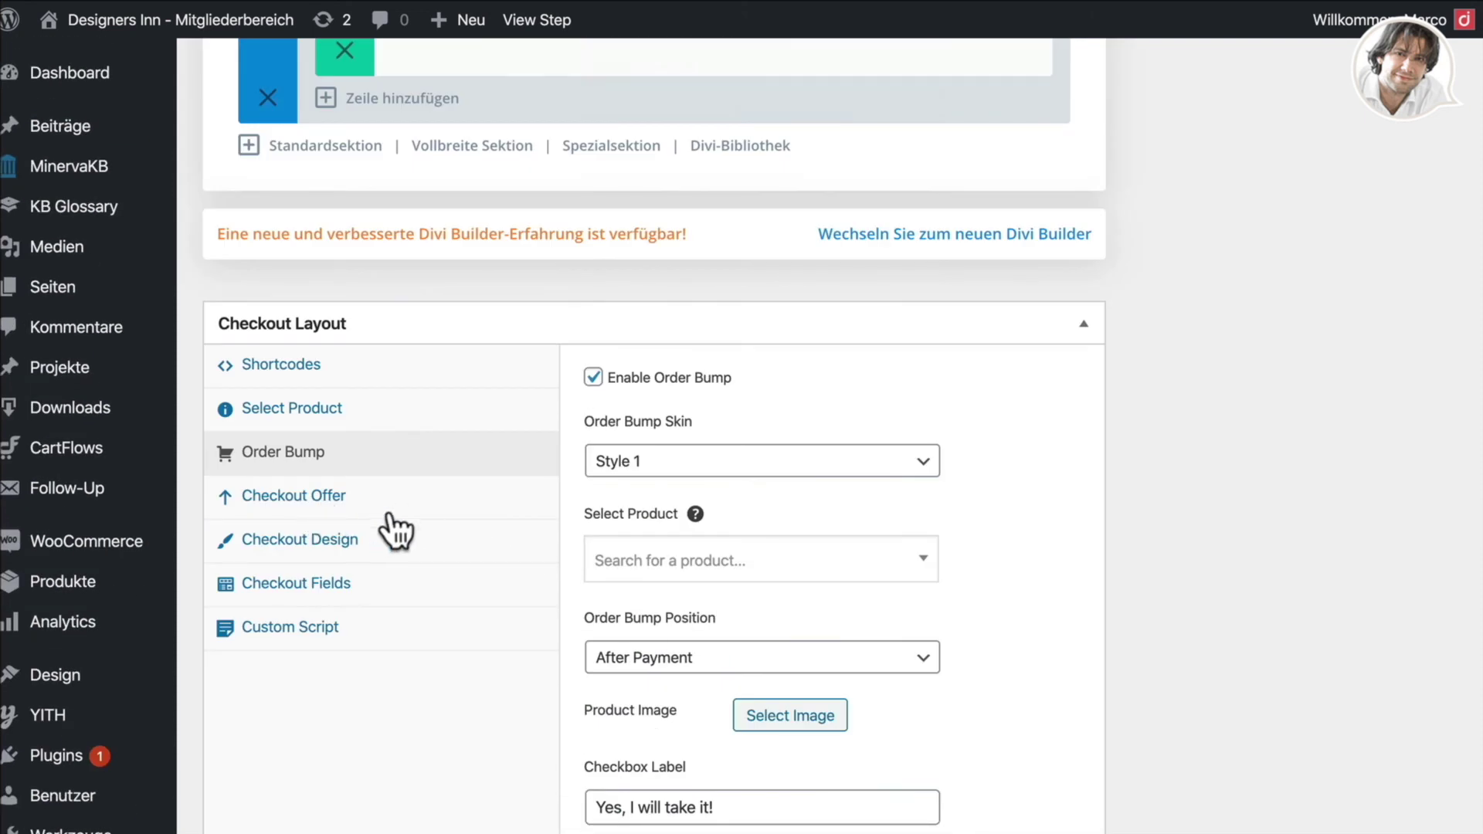
Enable the checkout offer to view its options and disable it again.
click(278, 500)
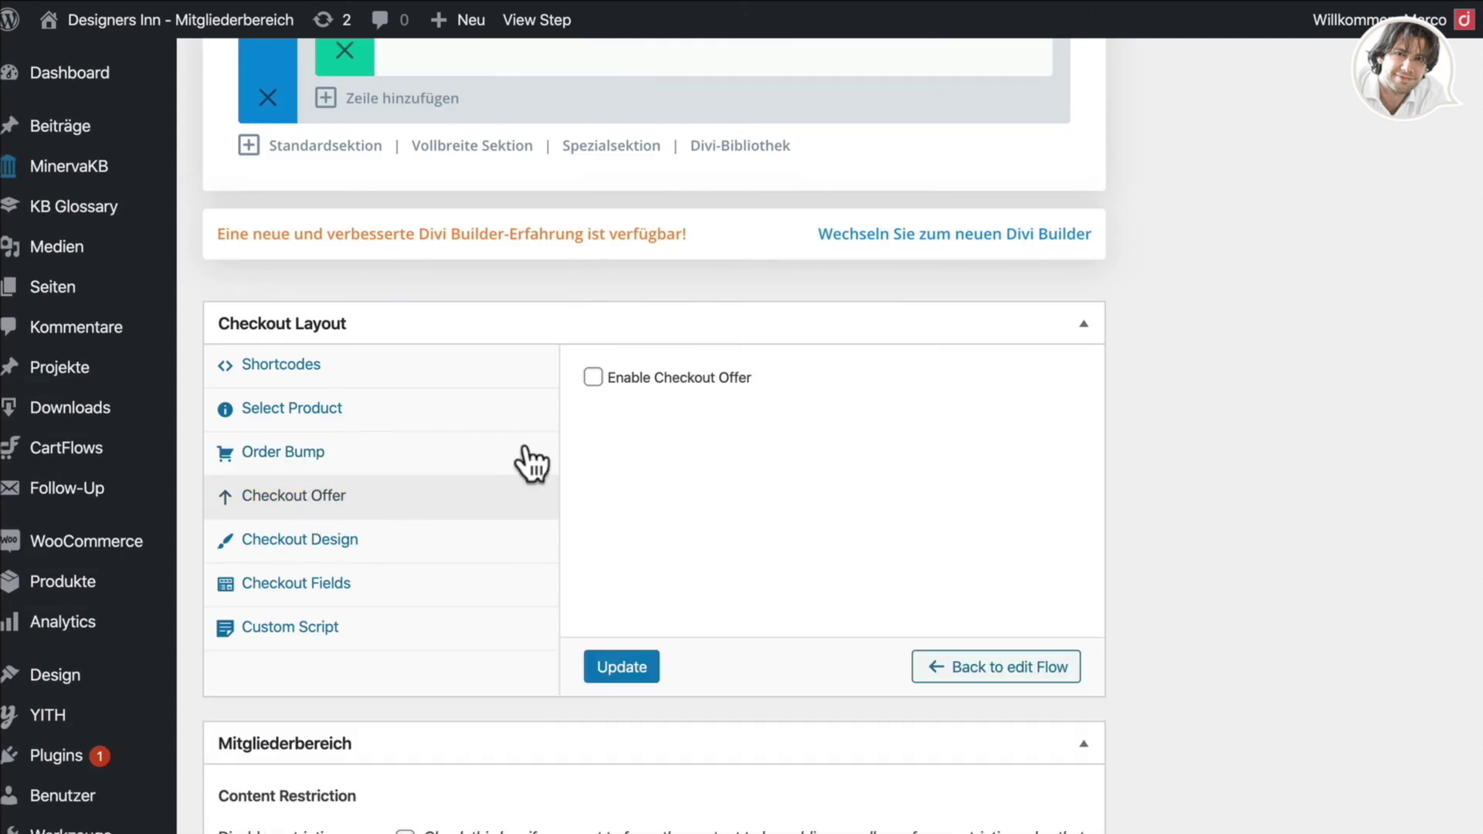
click(590, 378)
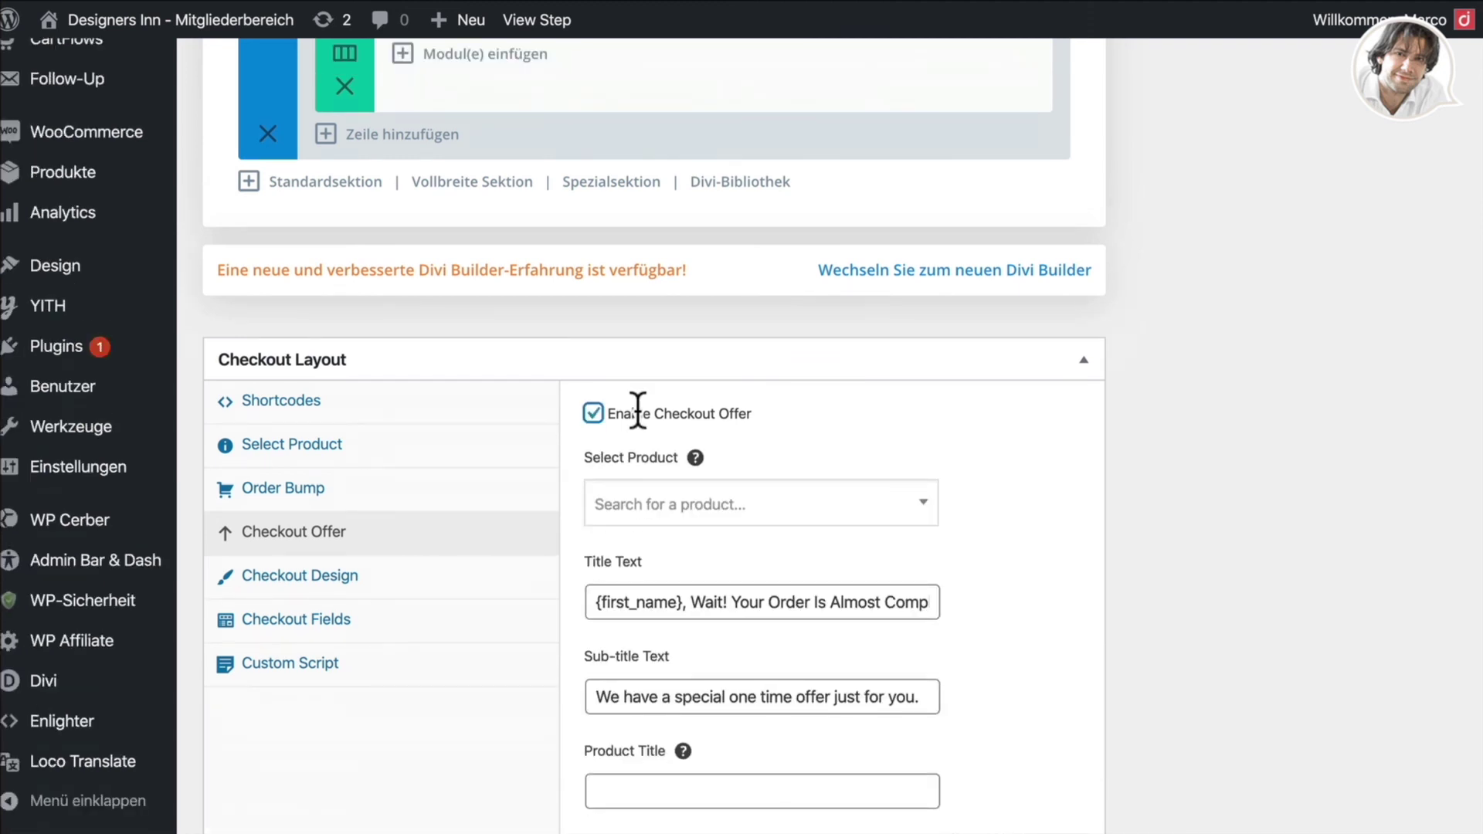
click(592, 413)
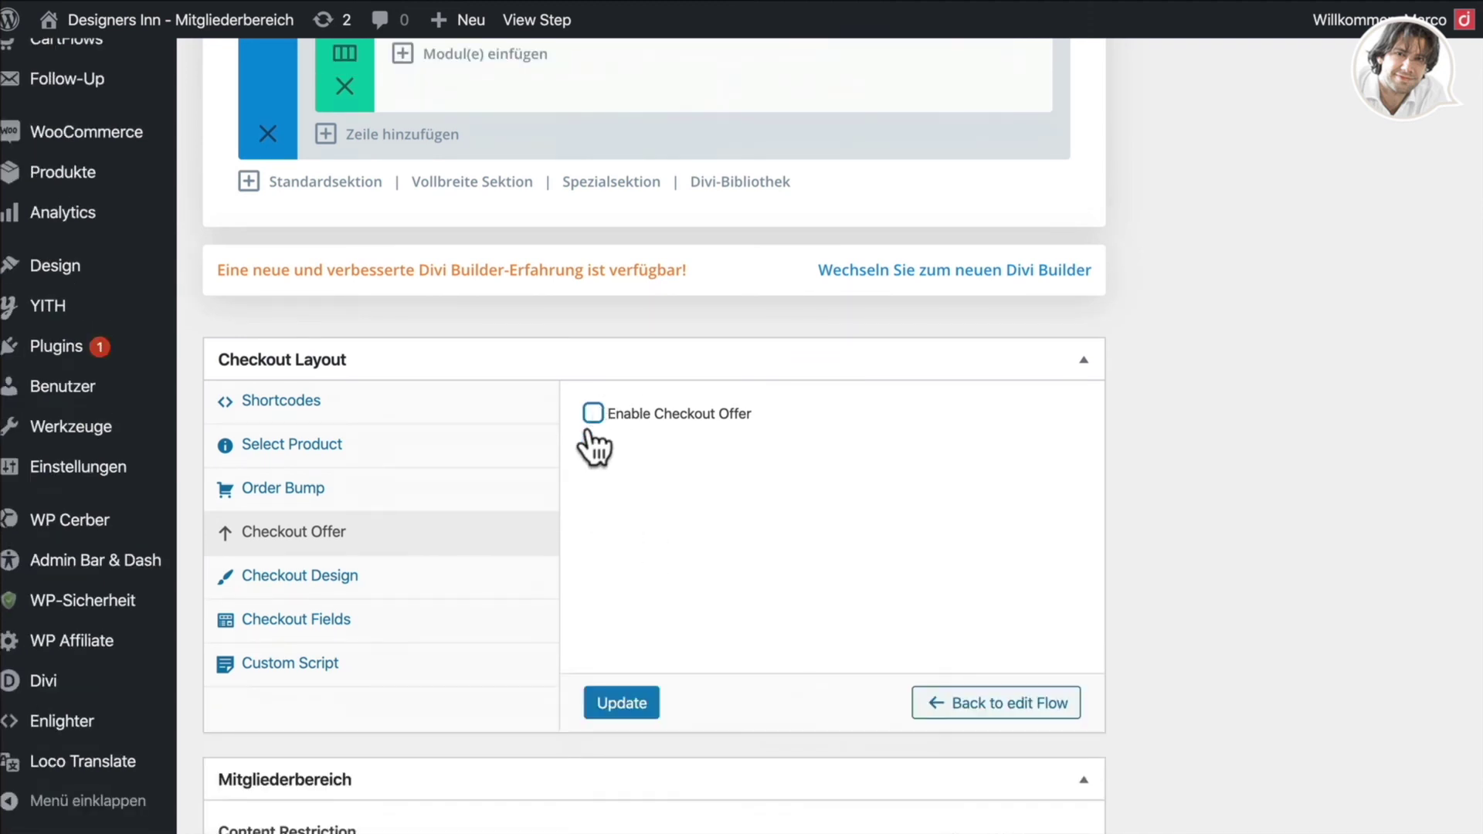
Examine the Checkout Design settings, including the checkout skins, fonts, heading, input field, button and section colors.
click(357, 578)
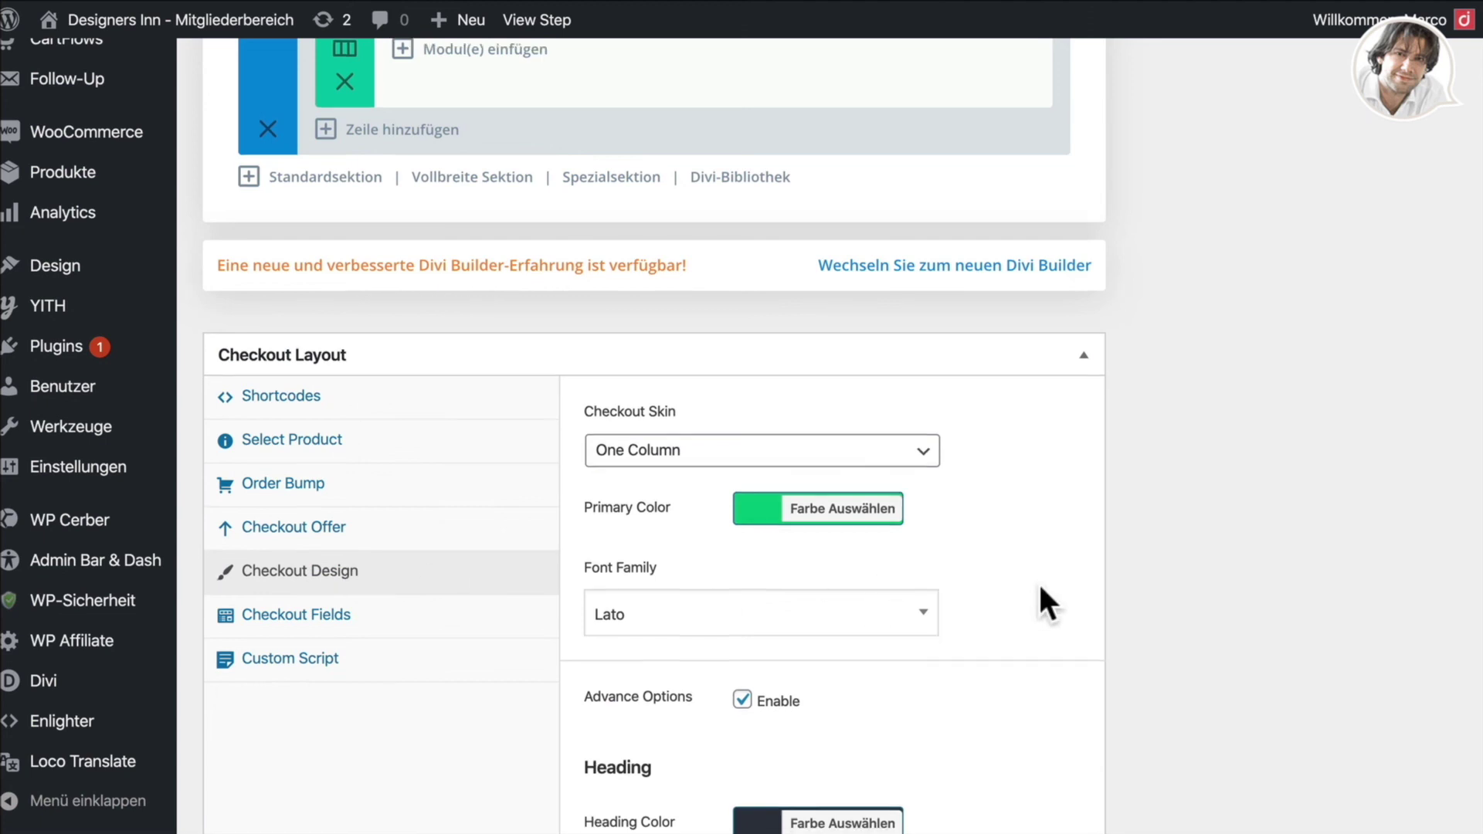
scroll(1037, 587, down, 3)
click(898, 266)
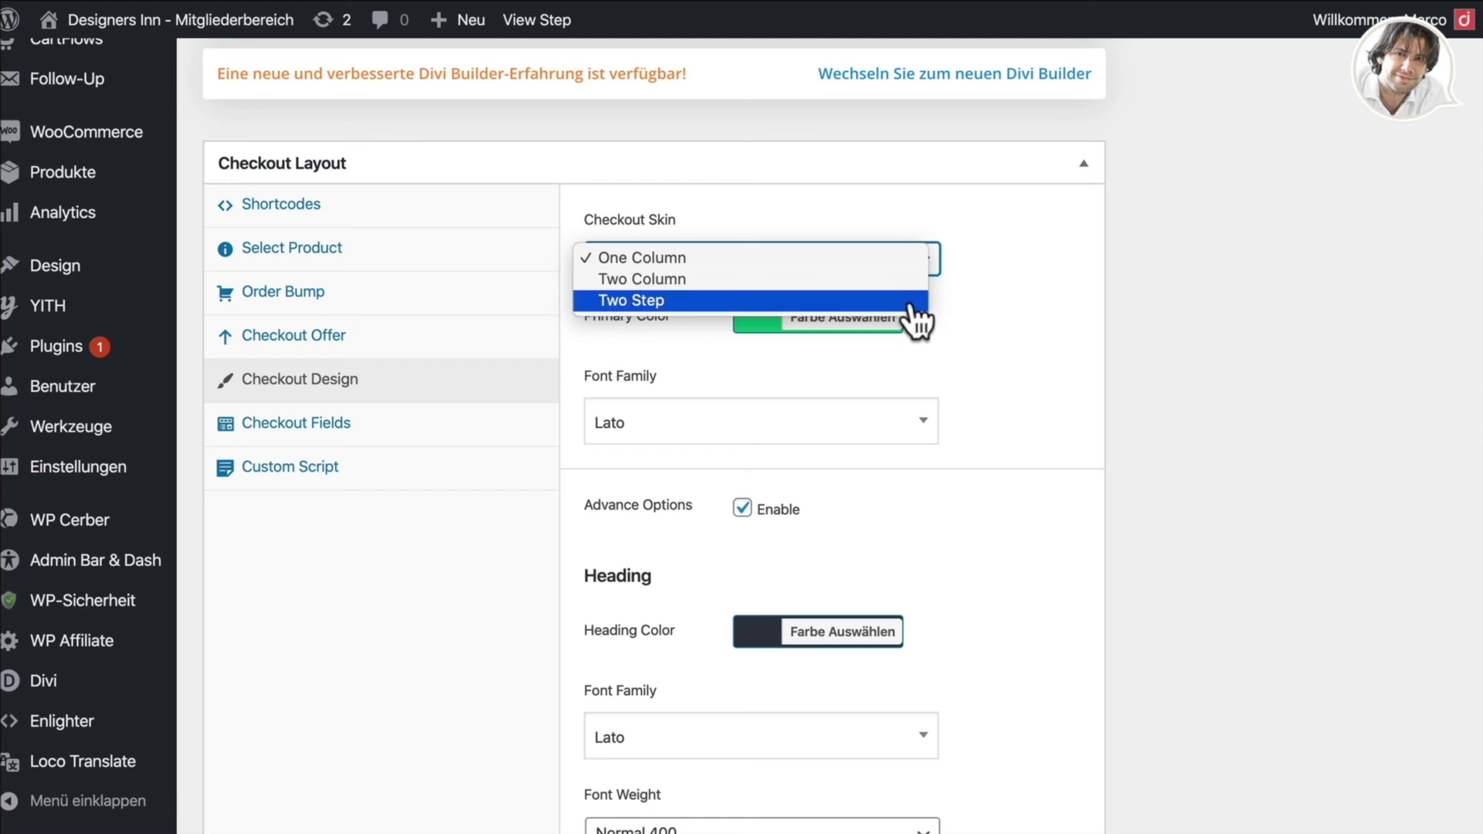
click(1076, 346)
scroll(1065, 341, down, 1)
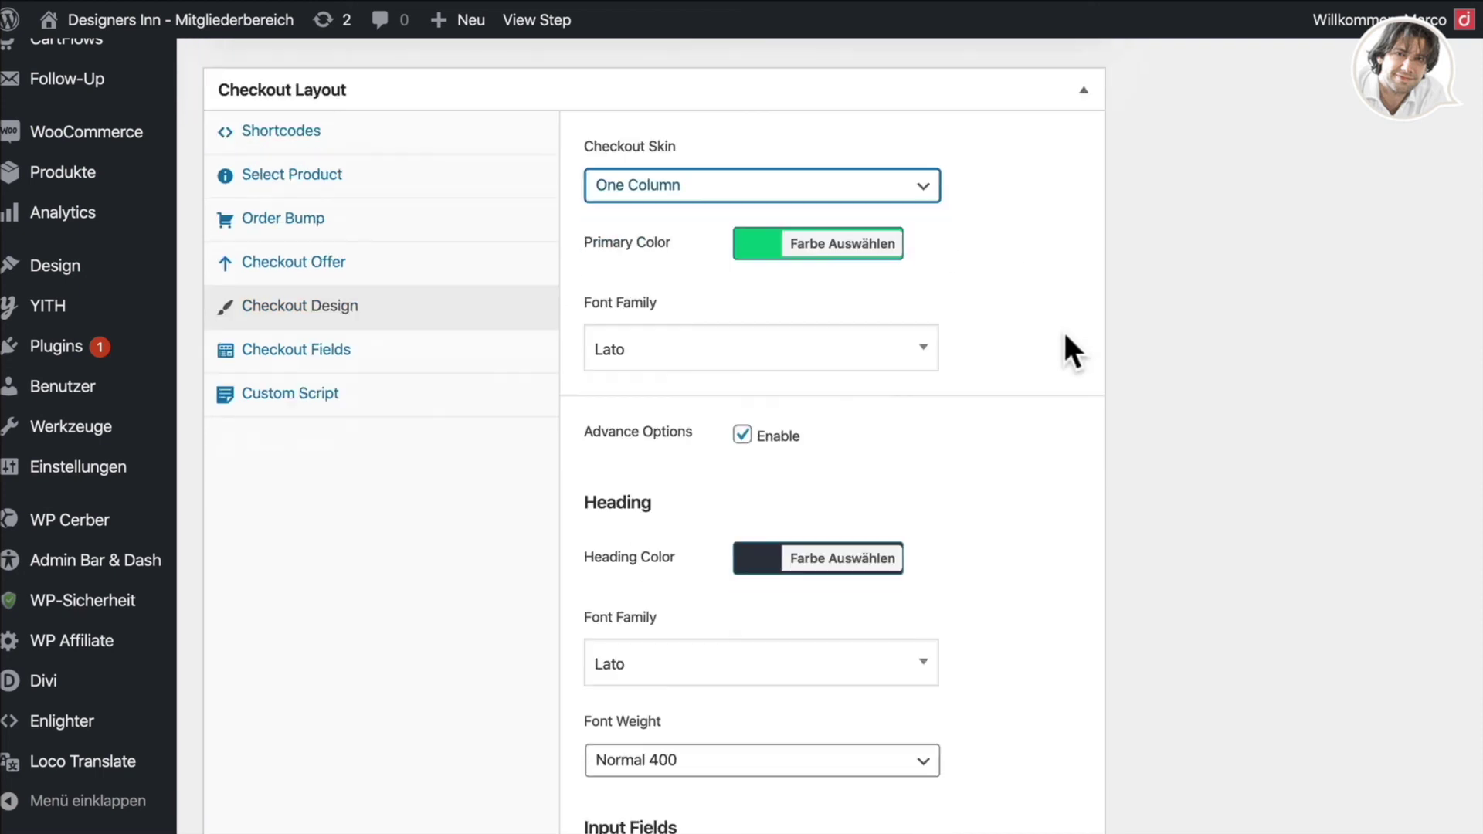
scroll(1062, 336, down, 3)
scroll(1063, 325, down, 15)
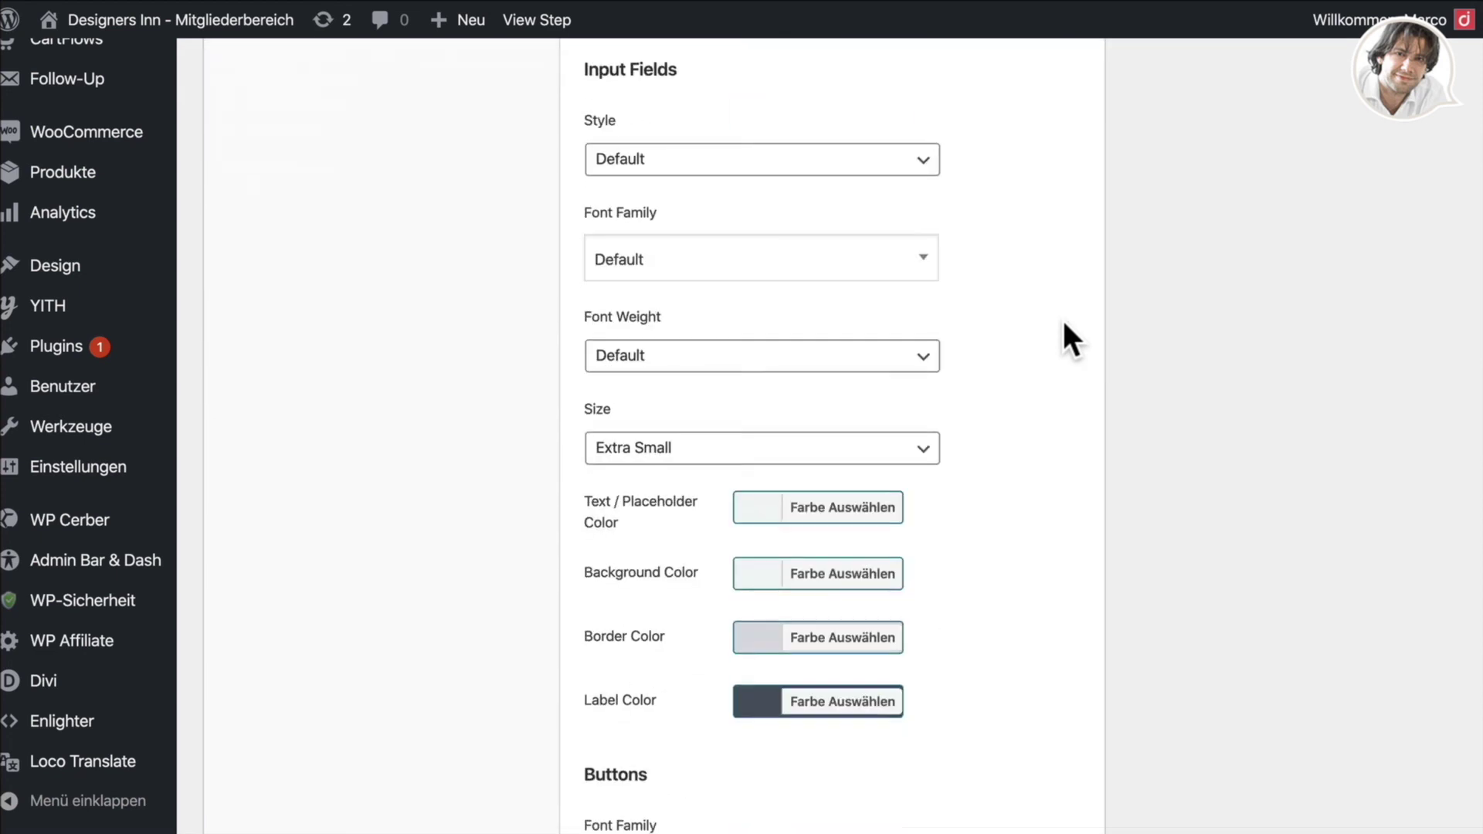
scroll(1063, 325, down, 5)
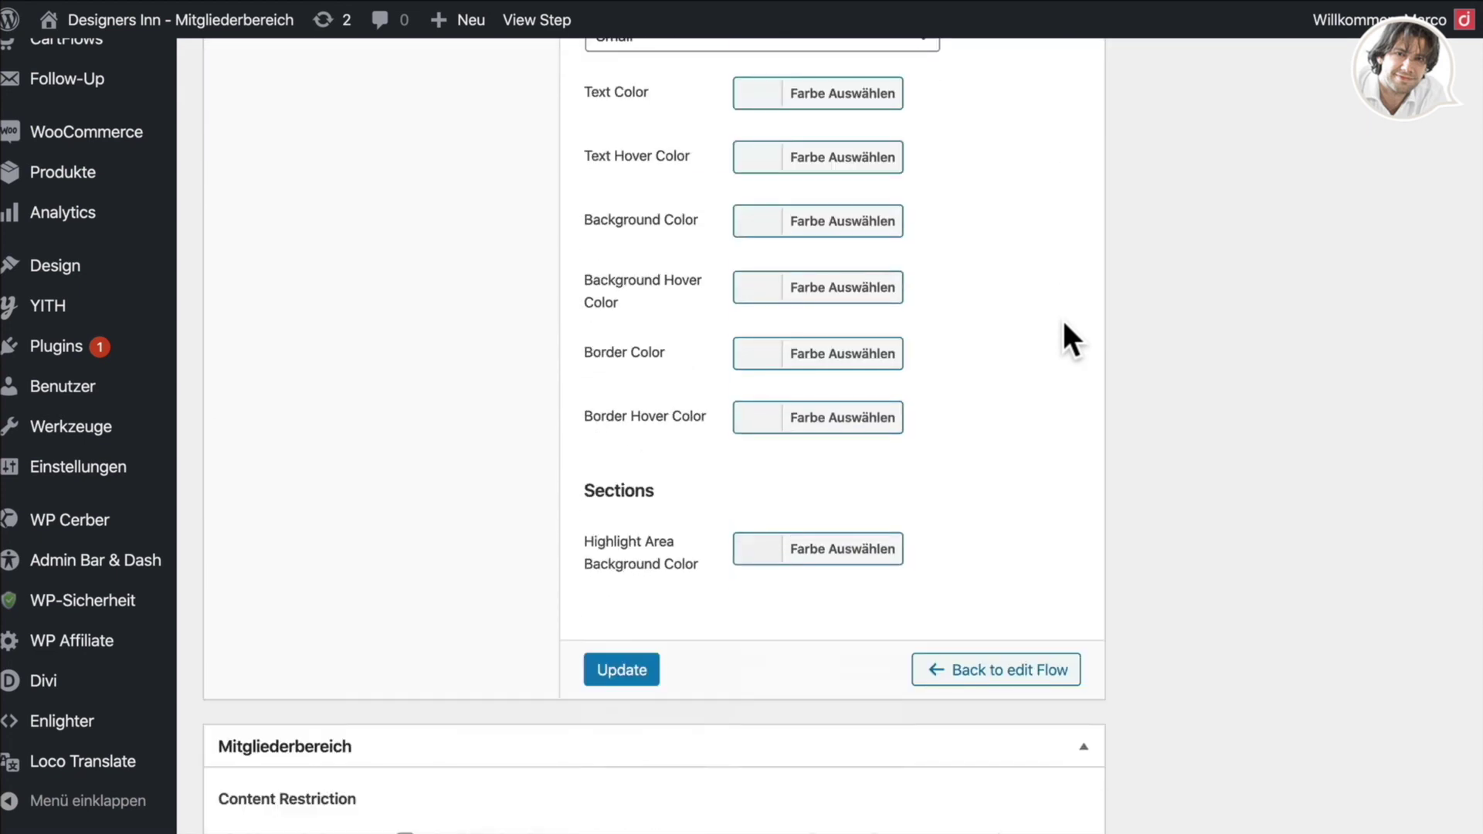
scroll(1064, 325, up, 14)
scroll(1063, 324, up, 11)
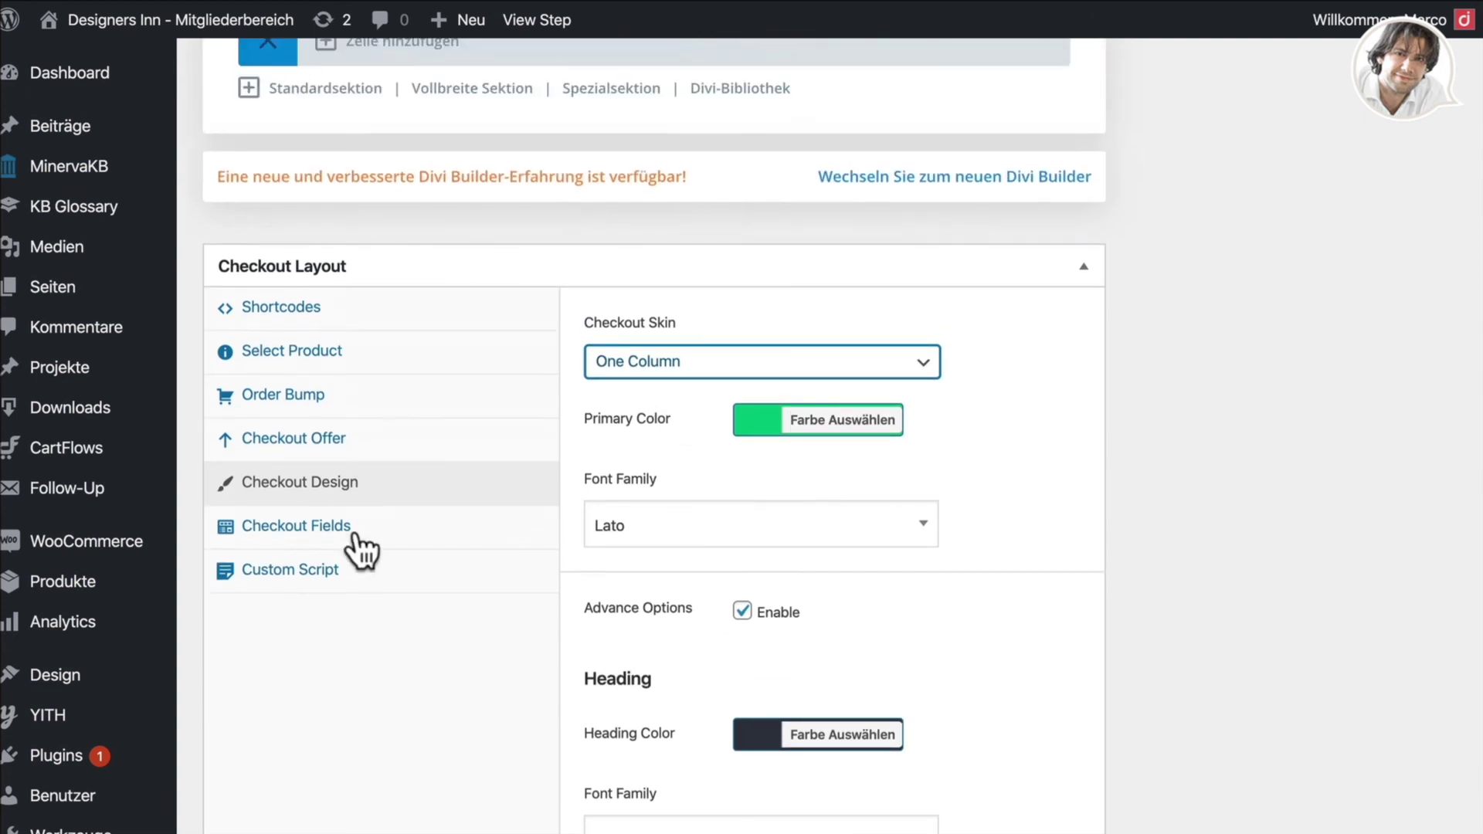
Enable the custom field editor in the Checkout Fields settings and review the billing, shipping and new custom field options.
click(317, 533)
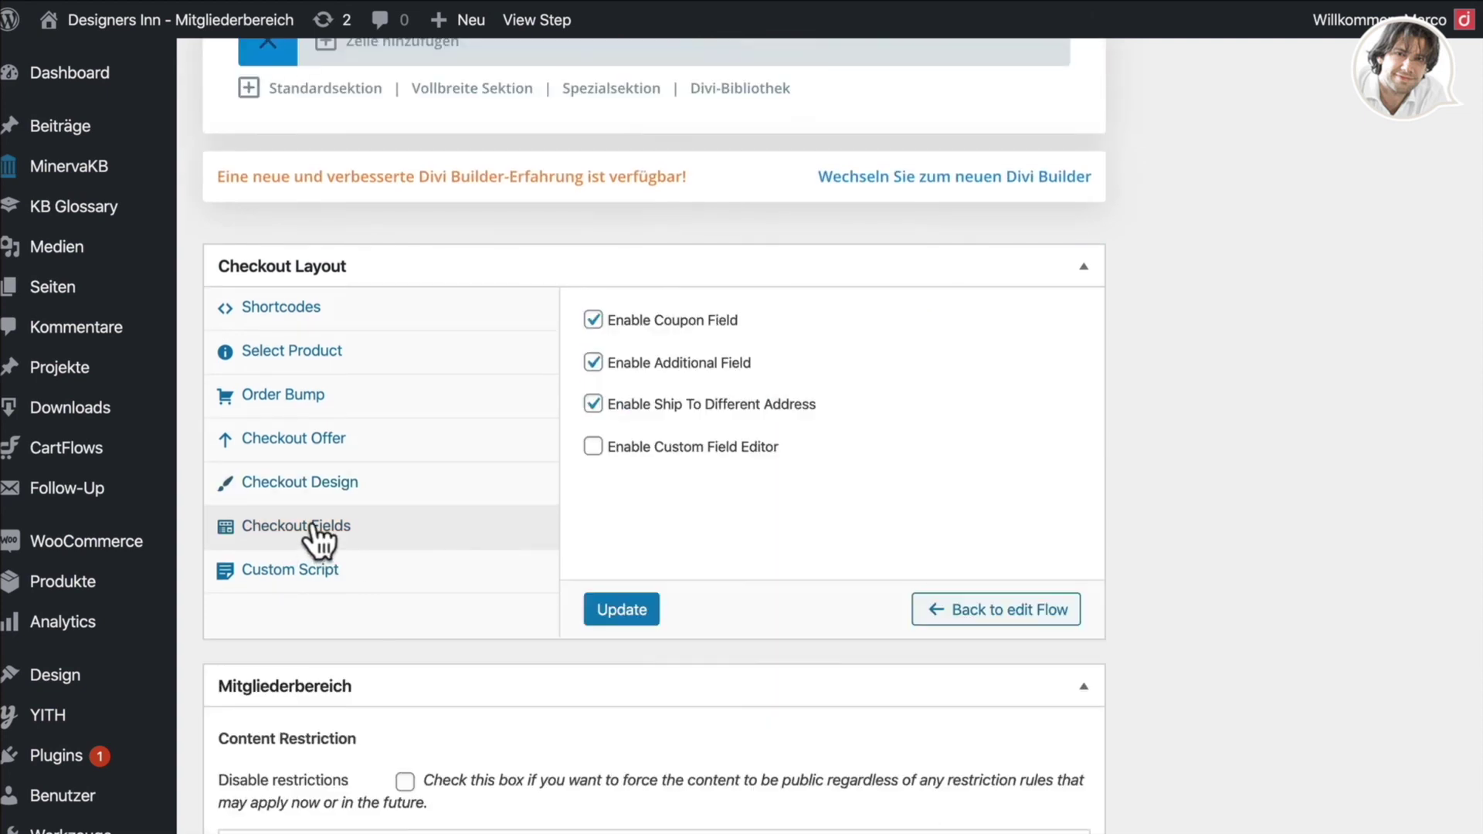
click(592, 447)
scroll(1189, 557, down, 5)
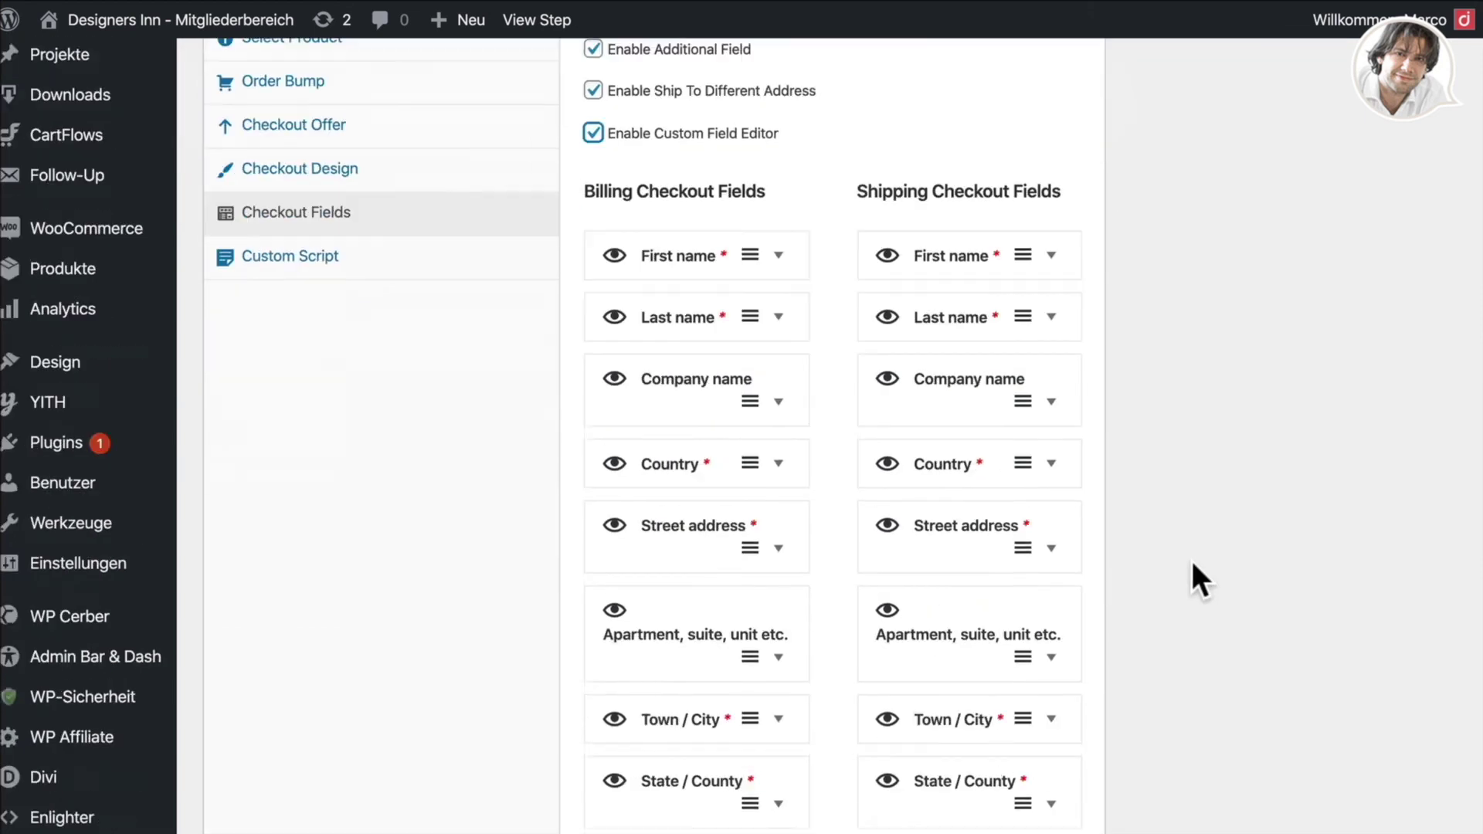
scroll(732, 281, down, 5)
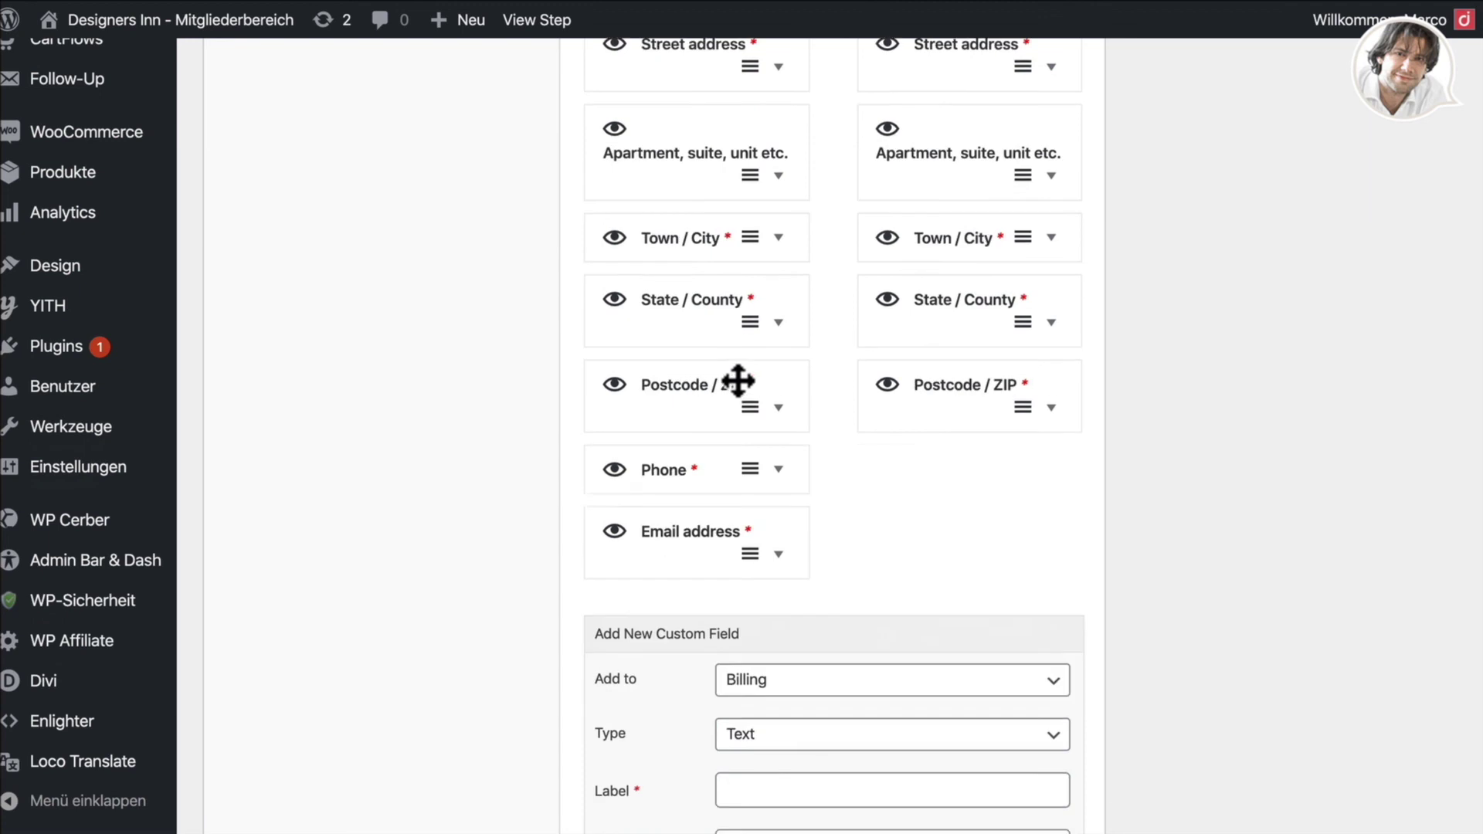
scroll(738, 382, down, 3)
scroll(740, 390, up, 7)
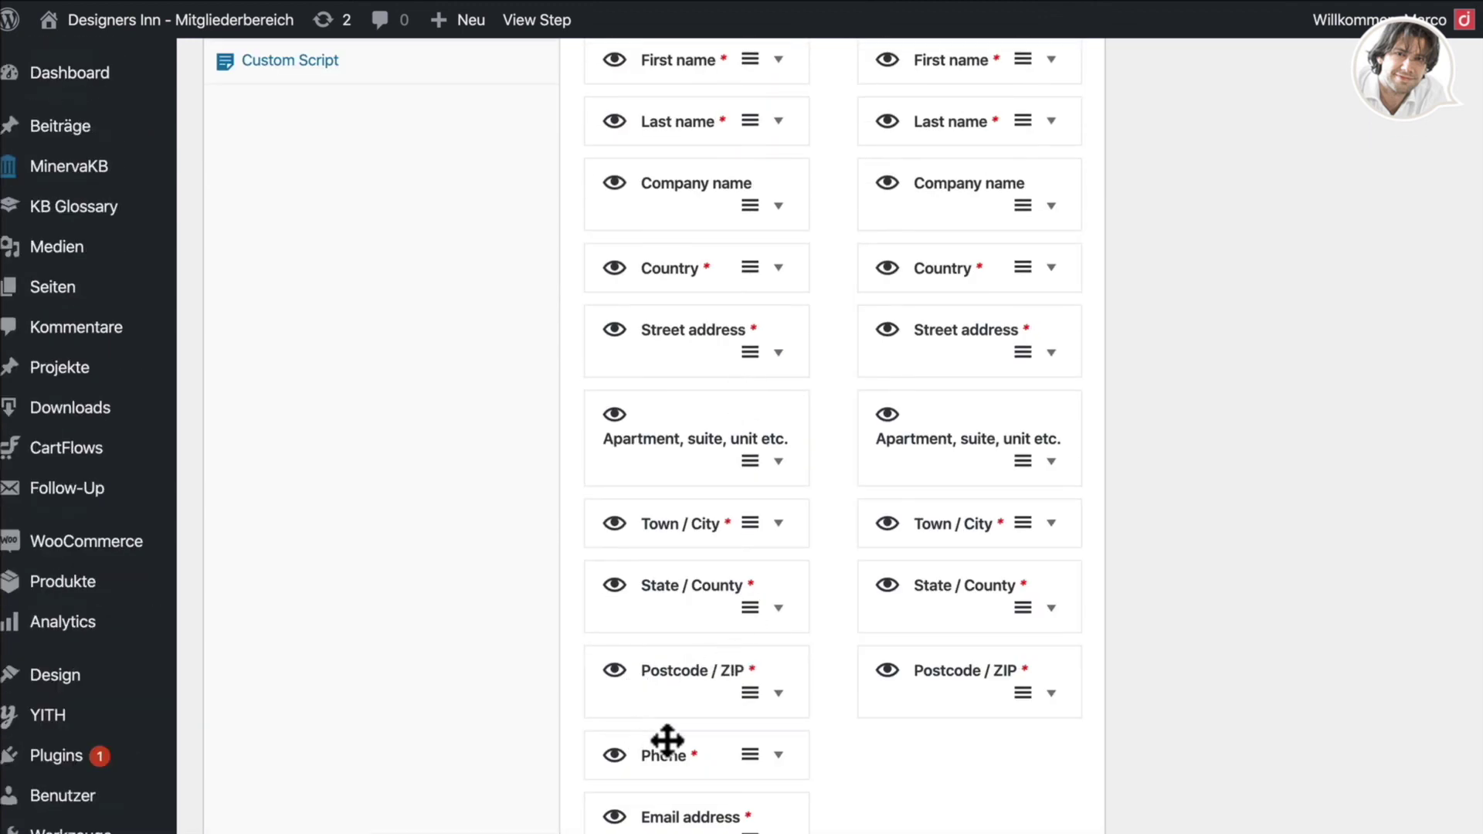
scroll(685, 737, down, 1)
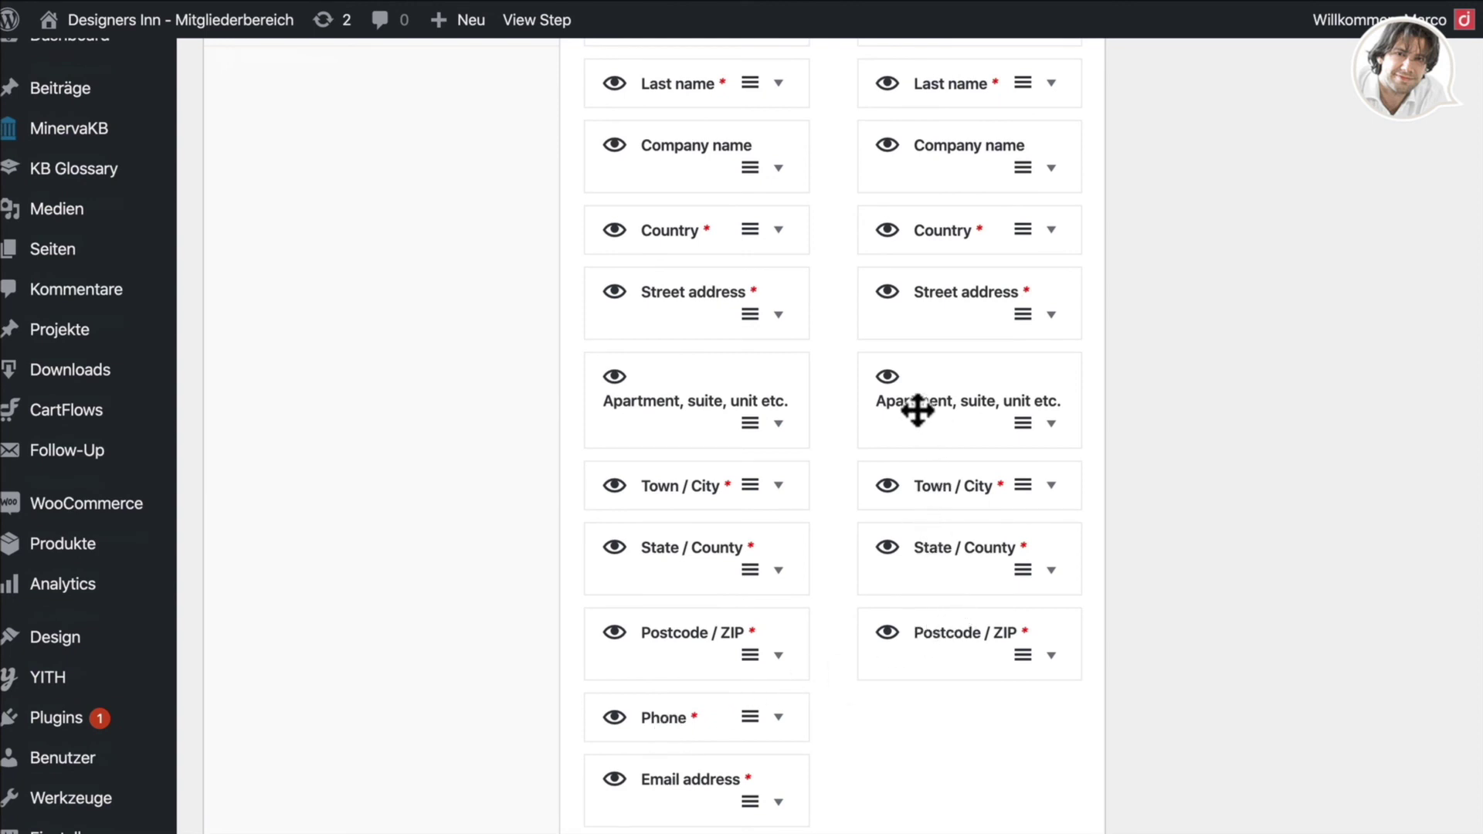
scroll(952, 397, up, 1)
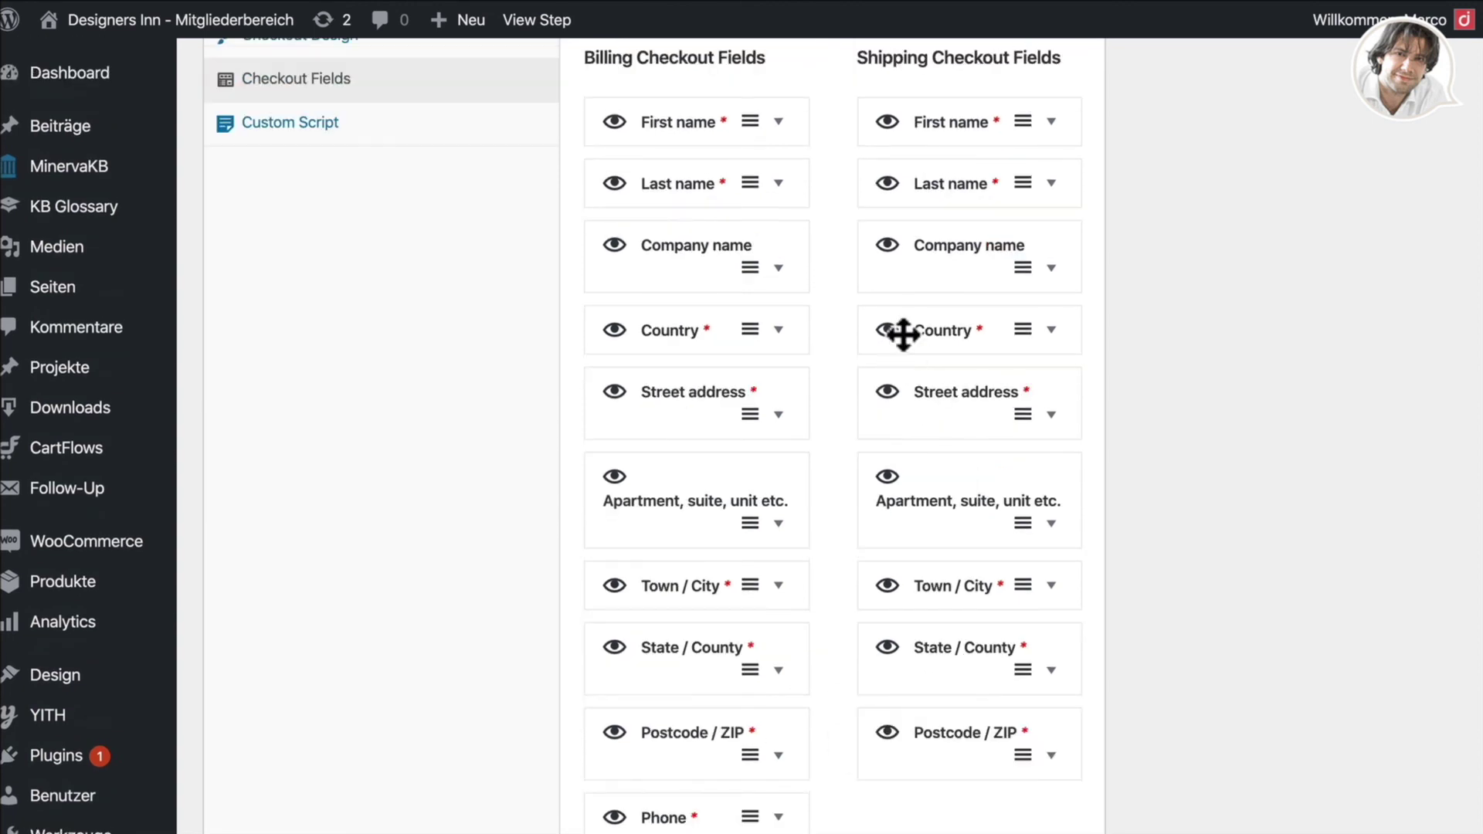
scroll(903, 335, up, 1)
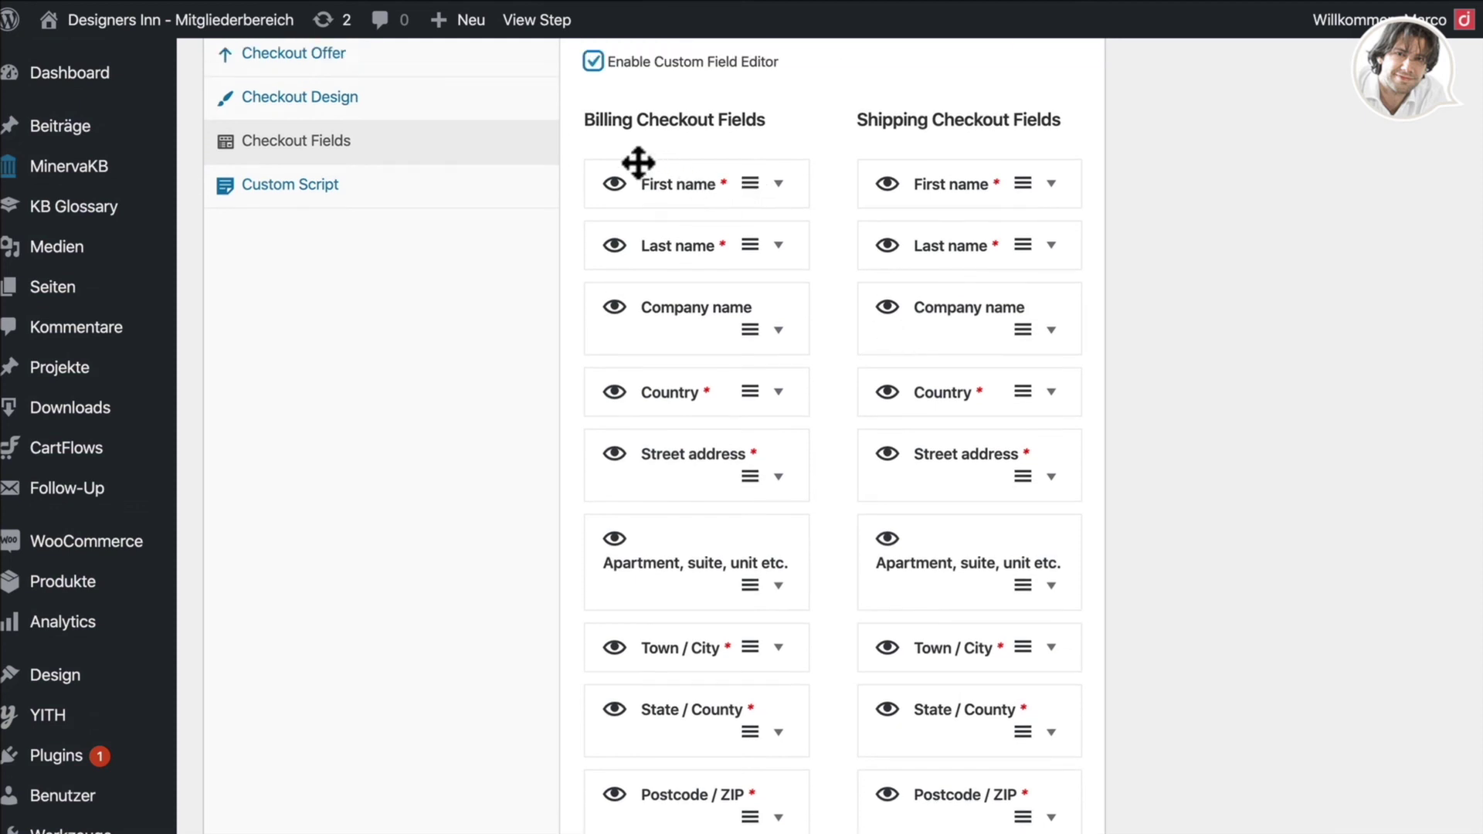
Hide the Company name field in the shipping checkout fields, toggling the shipping Last name field off and back on.
click(887, 246)
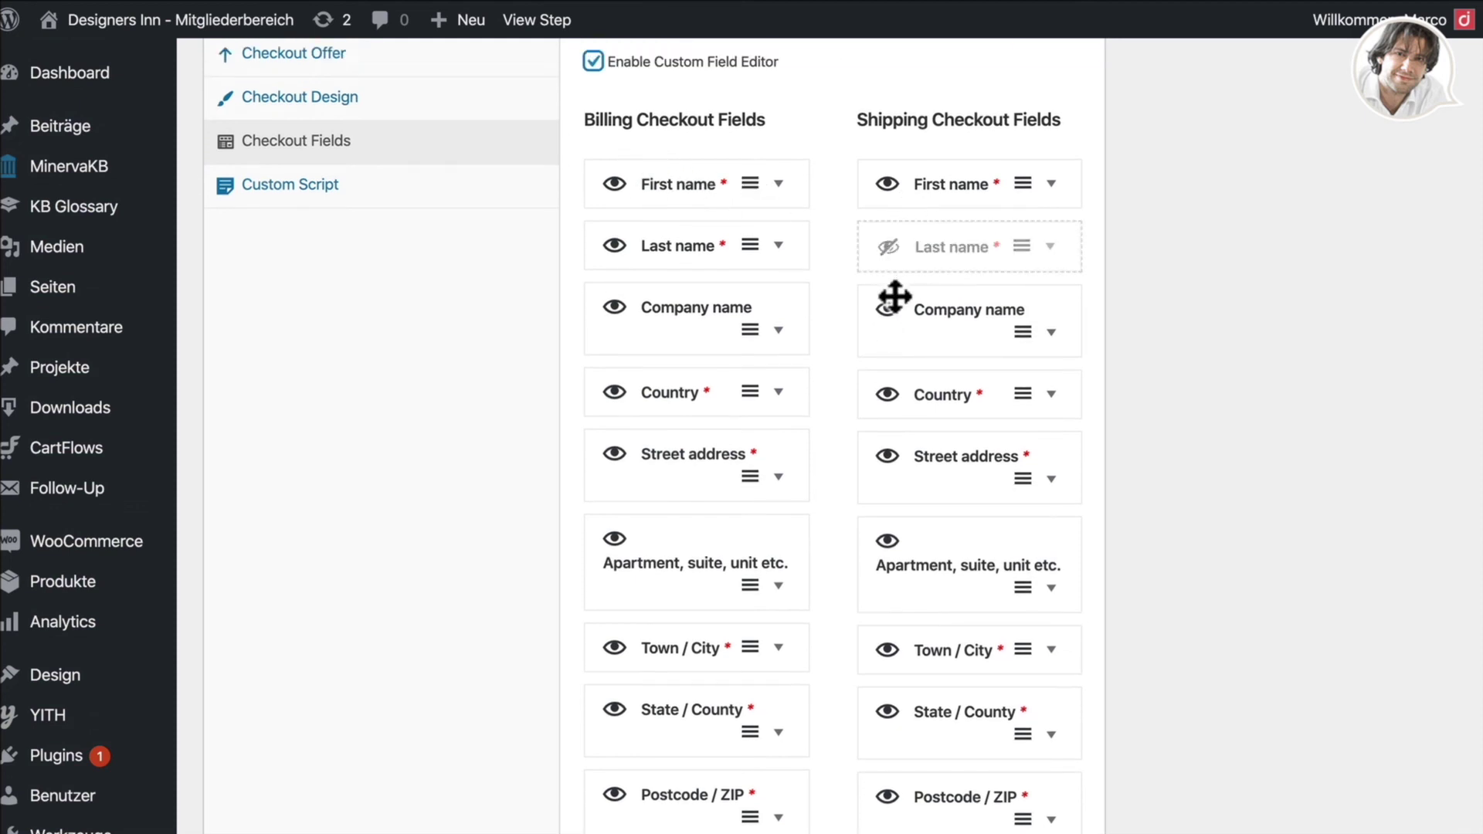
click(886, 308)
click(888, 247)
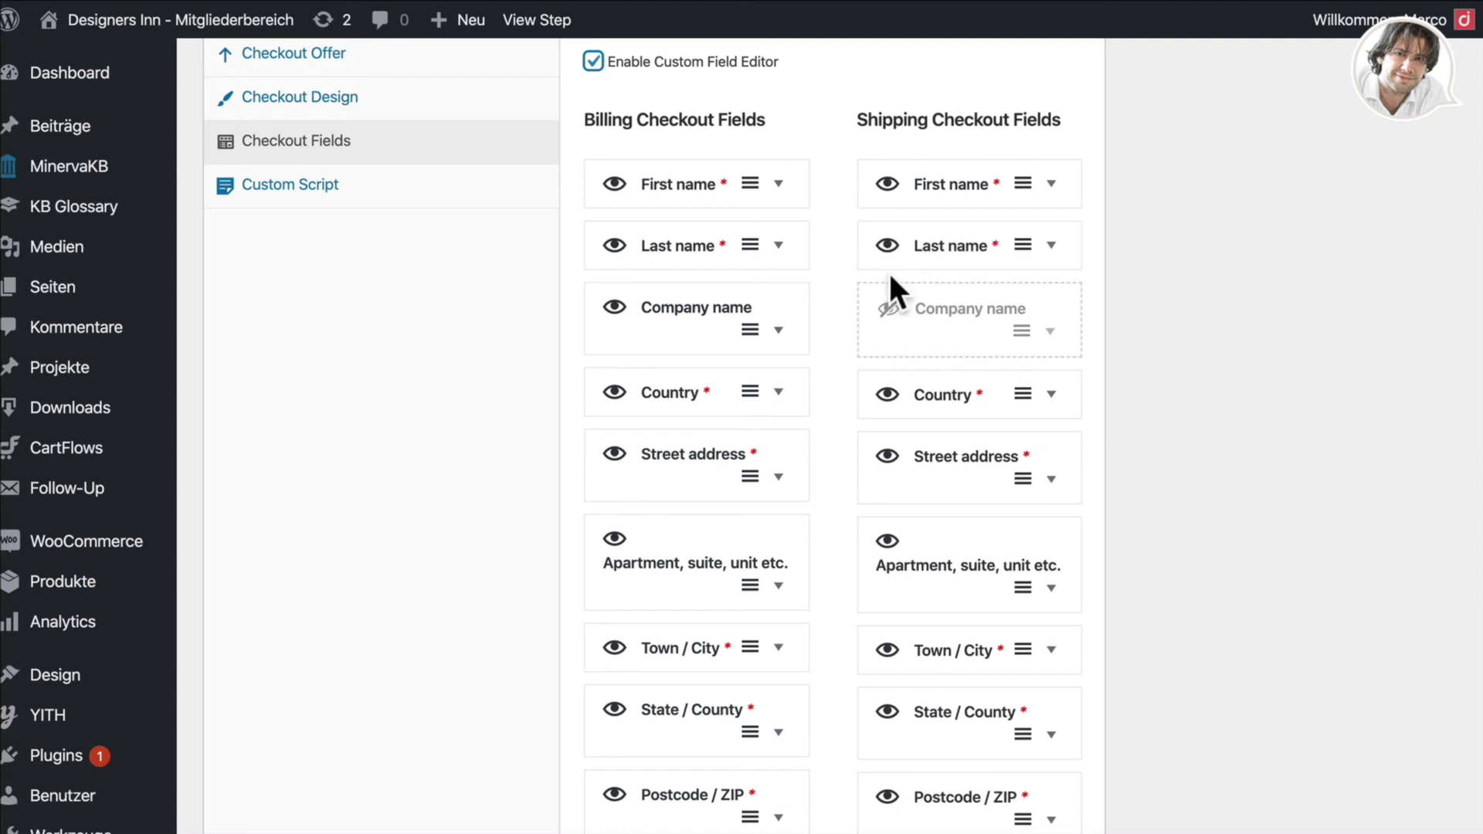
Show the shipping Company name field again and toggle the billing Apartment, suite, unit etc. field off and back on.
click(887, 308)
click(615, 539)
click(615, 539)
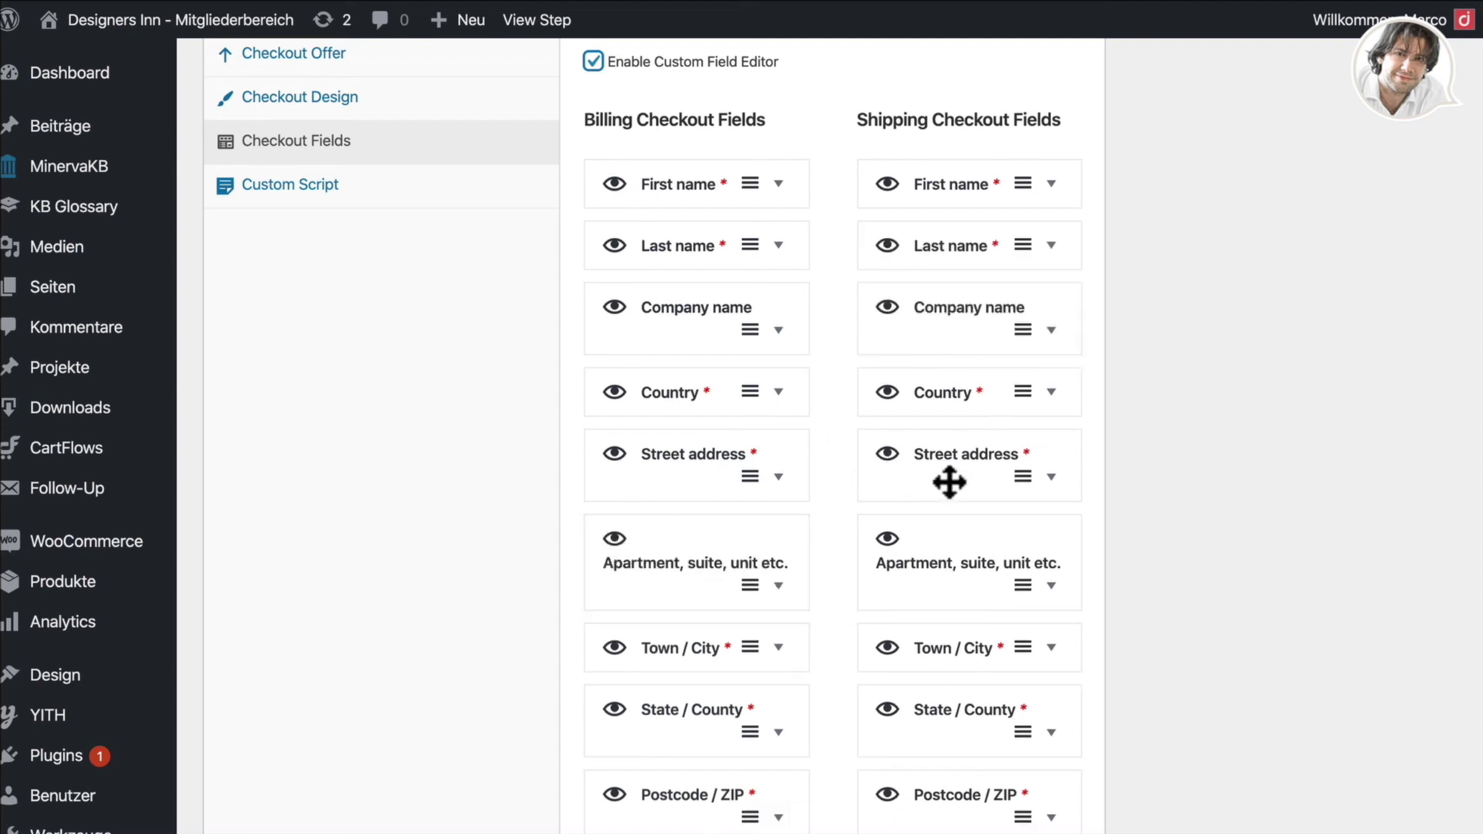
Hide all shipping checkout fields, from First name through Postcode / ZIP.
click(887, 184)
click(887, 247)
click(888, 313)
click(887, 400)
click(888, 463)
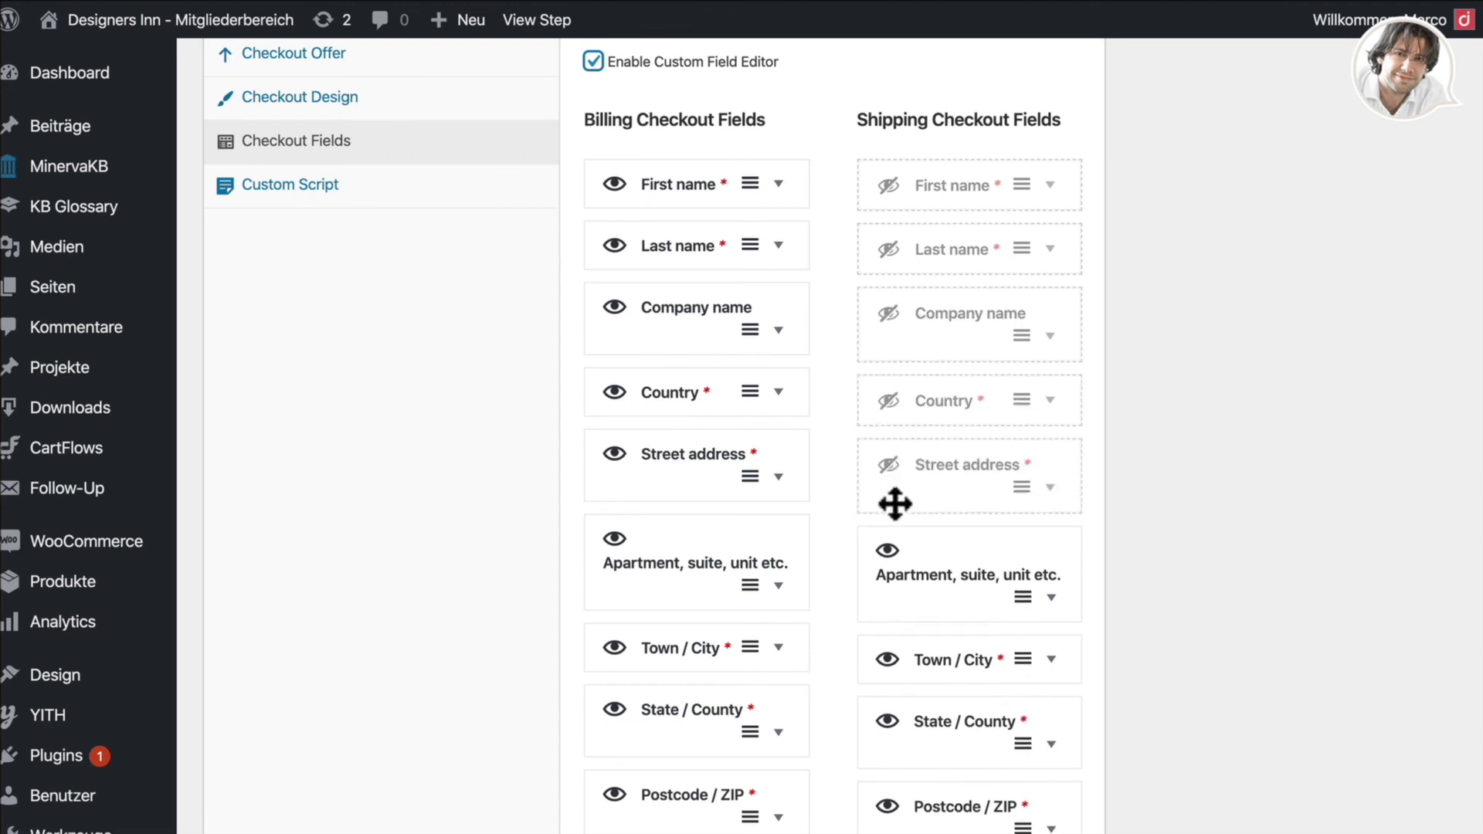
click(888, 551)
click(888, 686)
scroll(888, 695, down, 2)
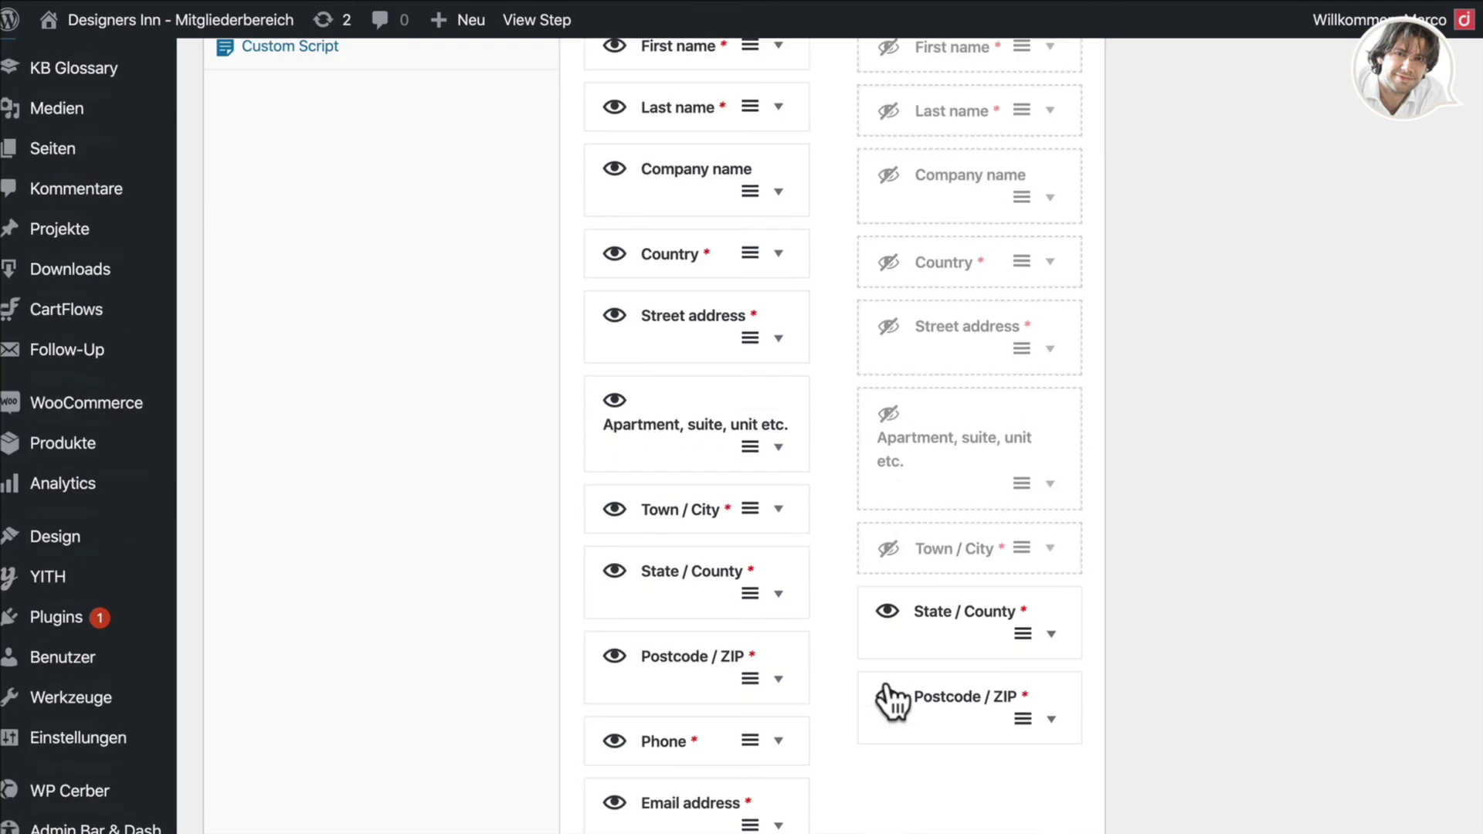
click(888, 614)
click(888, 700)
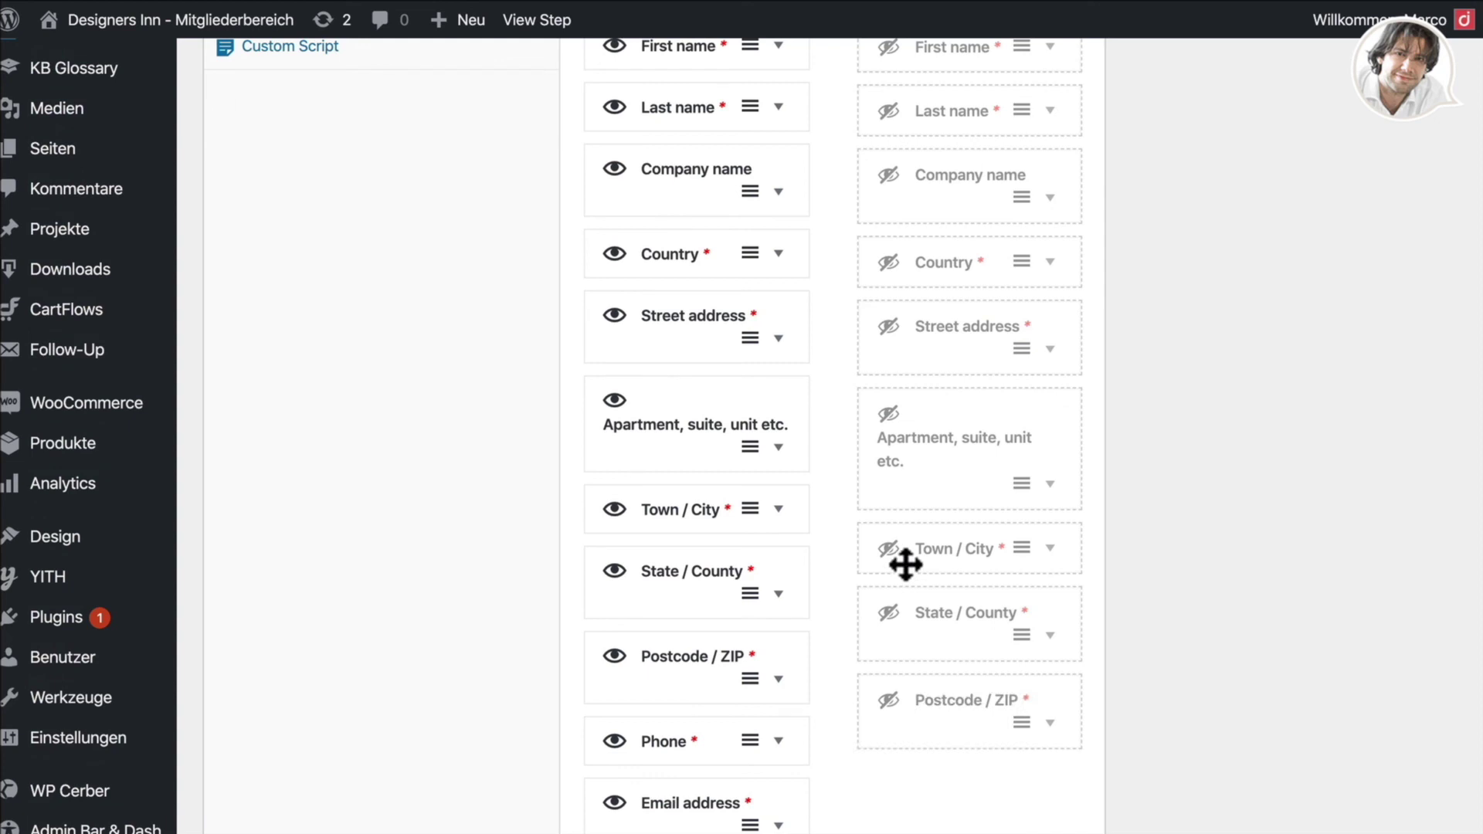
Make the billing Street address field optional and hide the Apartment, suite, unit etc. and State / County billing fields.
scroll(906, 565, up, 3)
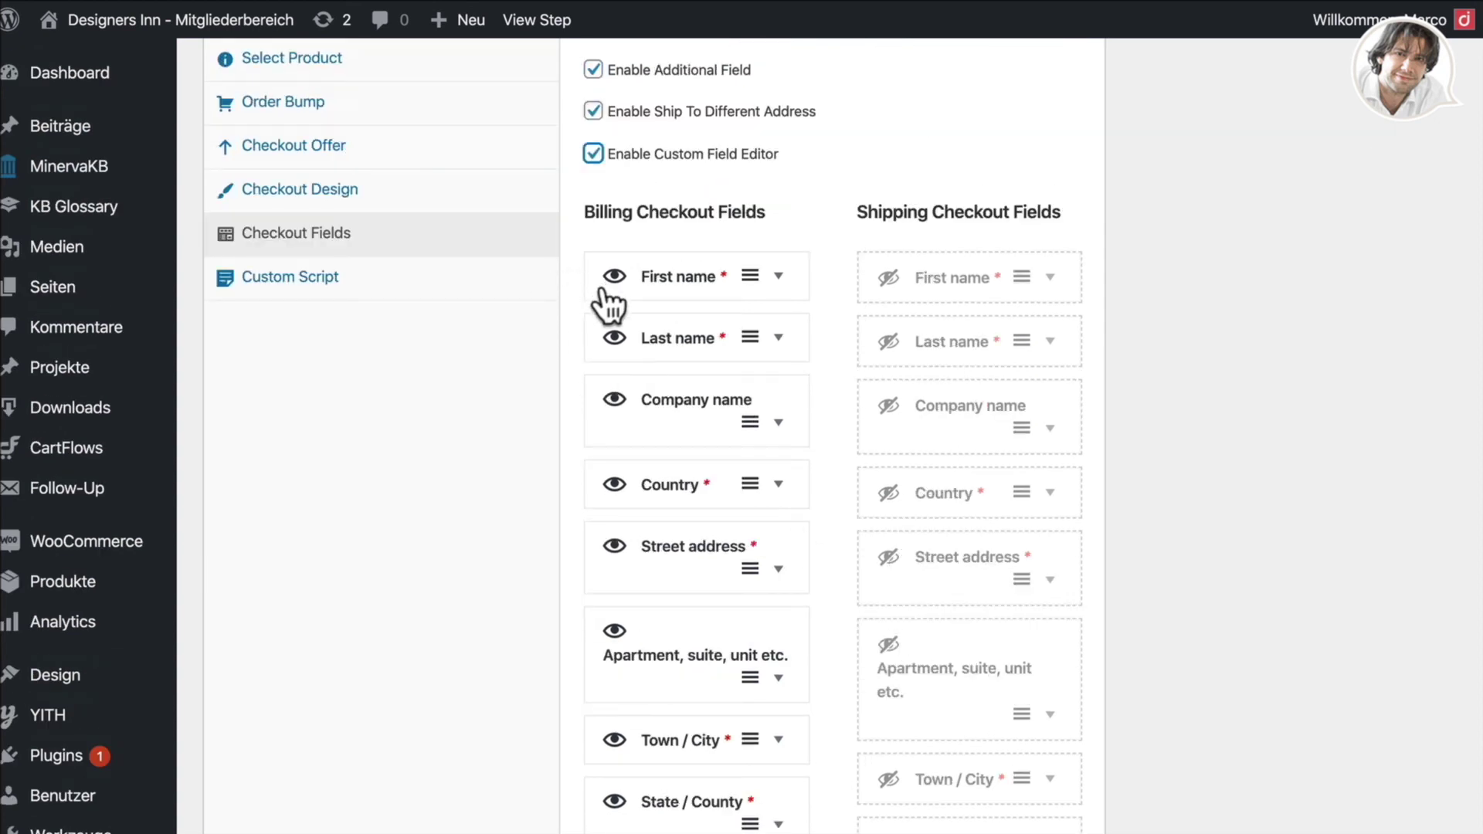
click(777, 276)
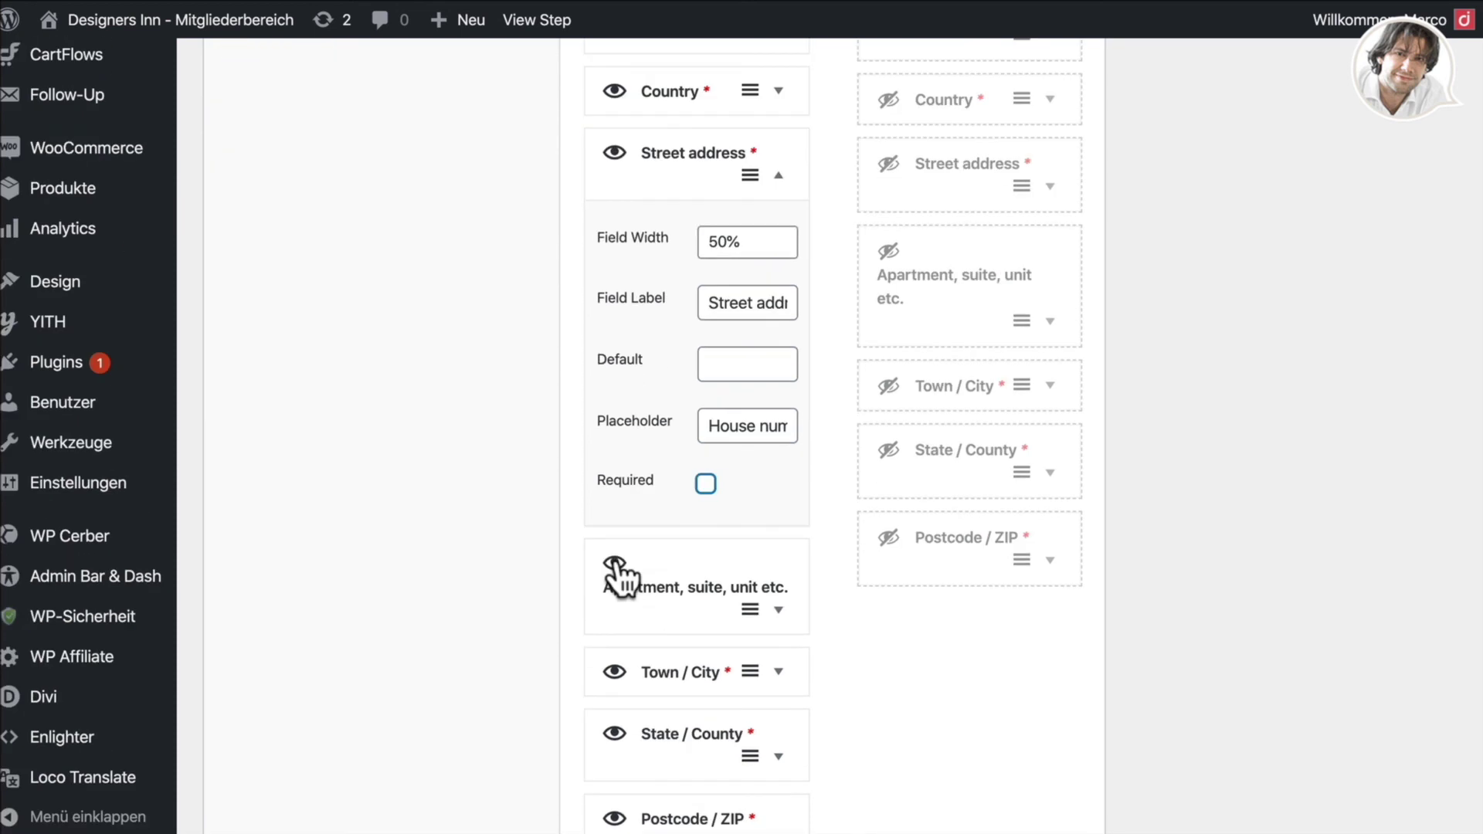
click(614, 570)
scroll(673, 616, down, 2)
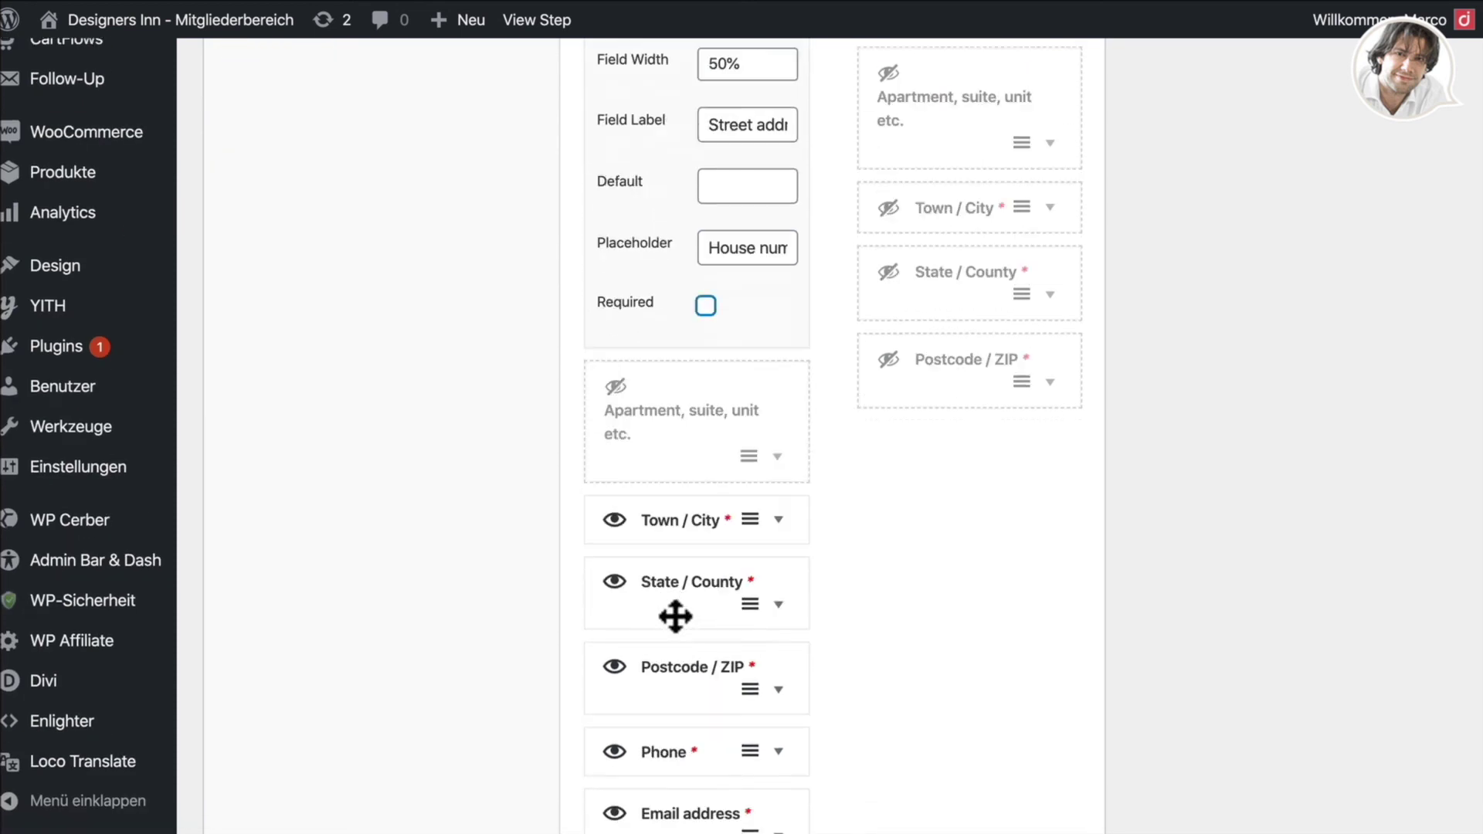
scroll(675, 615, down, 2)
click(616, 464)
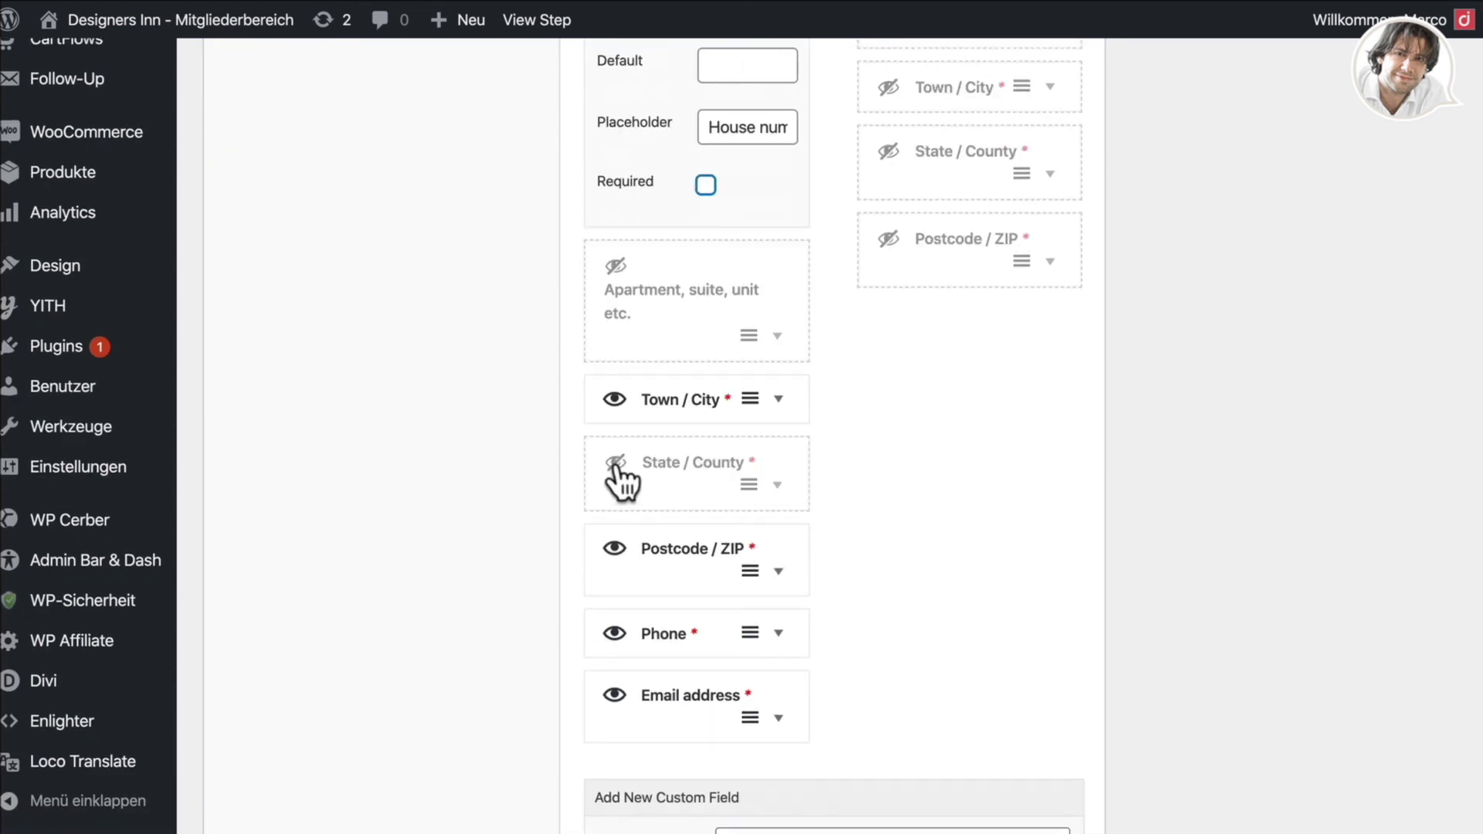
Open the billing Town / City options, make the Postcode / ZIP field optional and hide the Phone field.
click(778, 399)
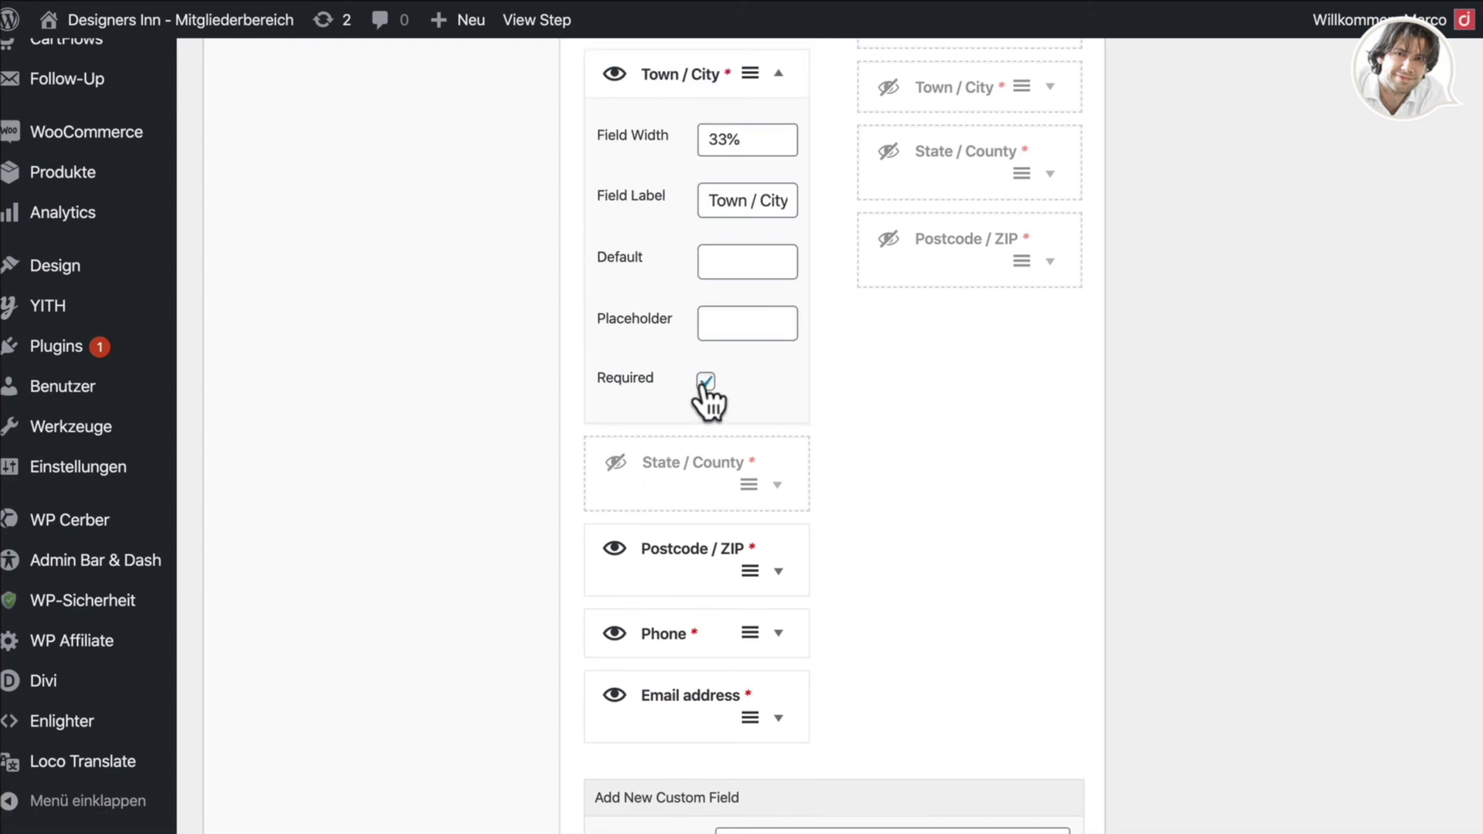
click(780, 571)
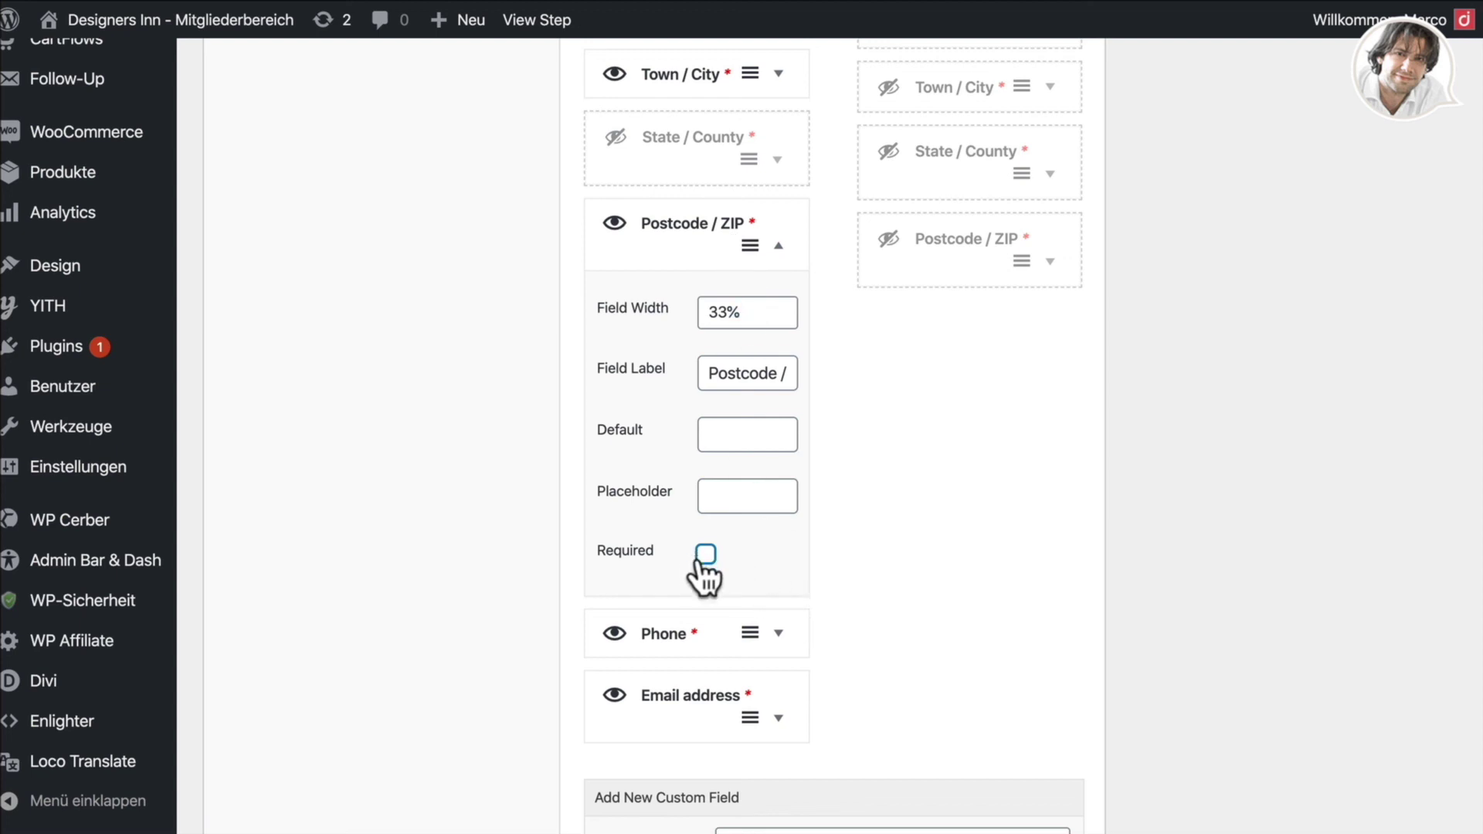
click(615, 634)
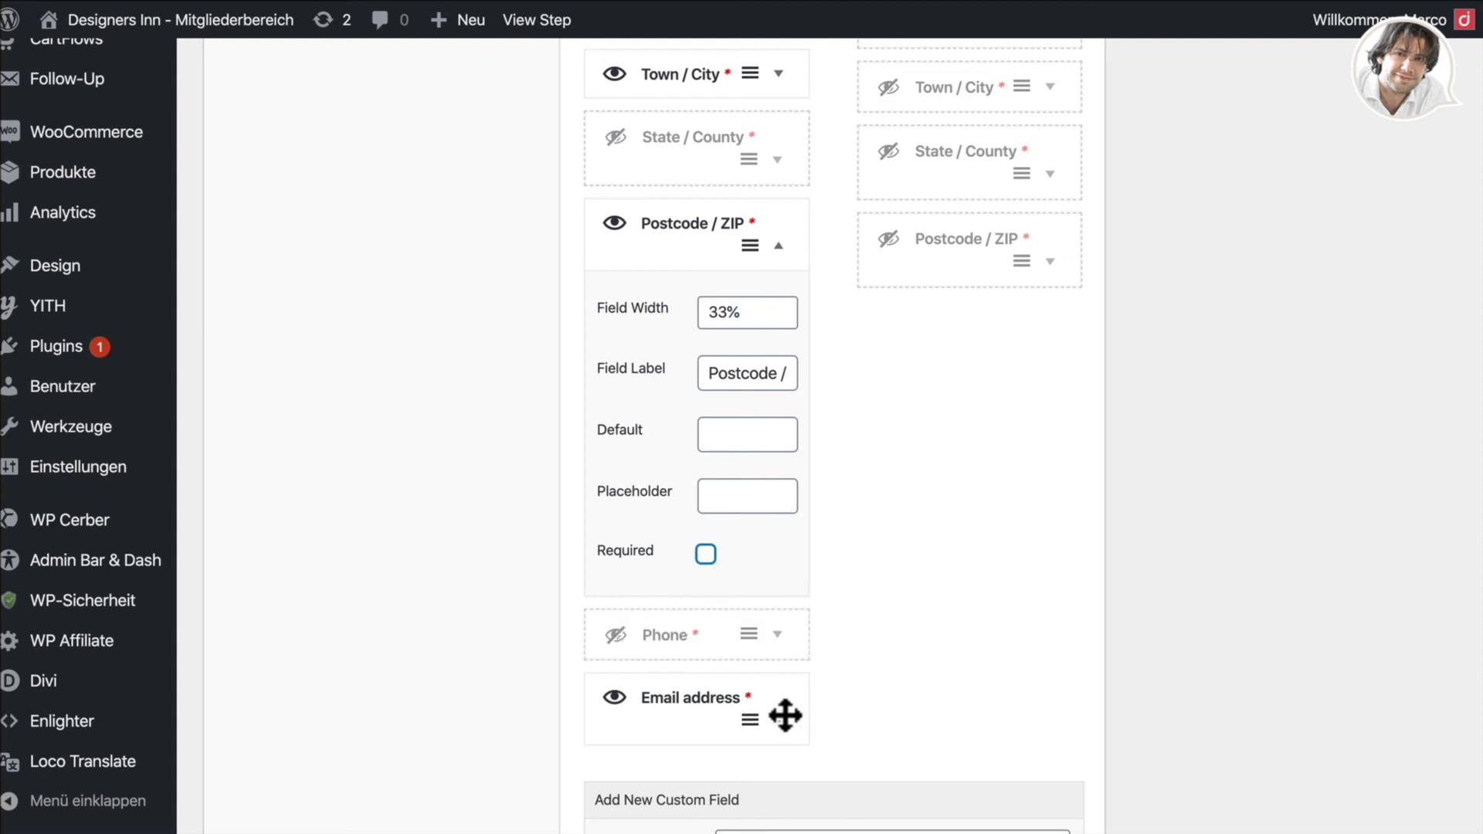
Move the billing Email address field up so it sits directly below Last name.
drag(755, 724, 750, 244)
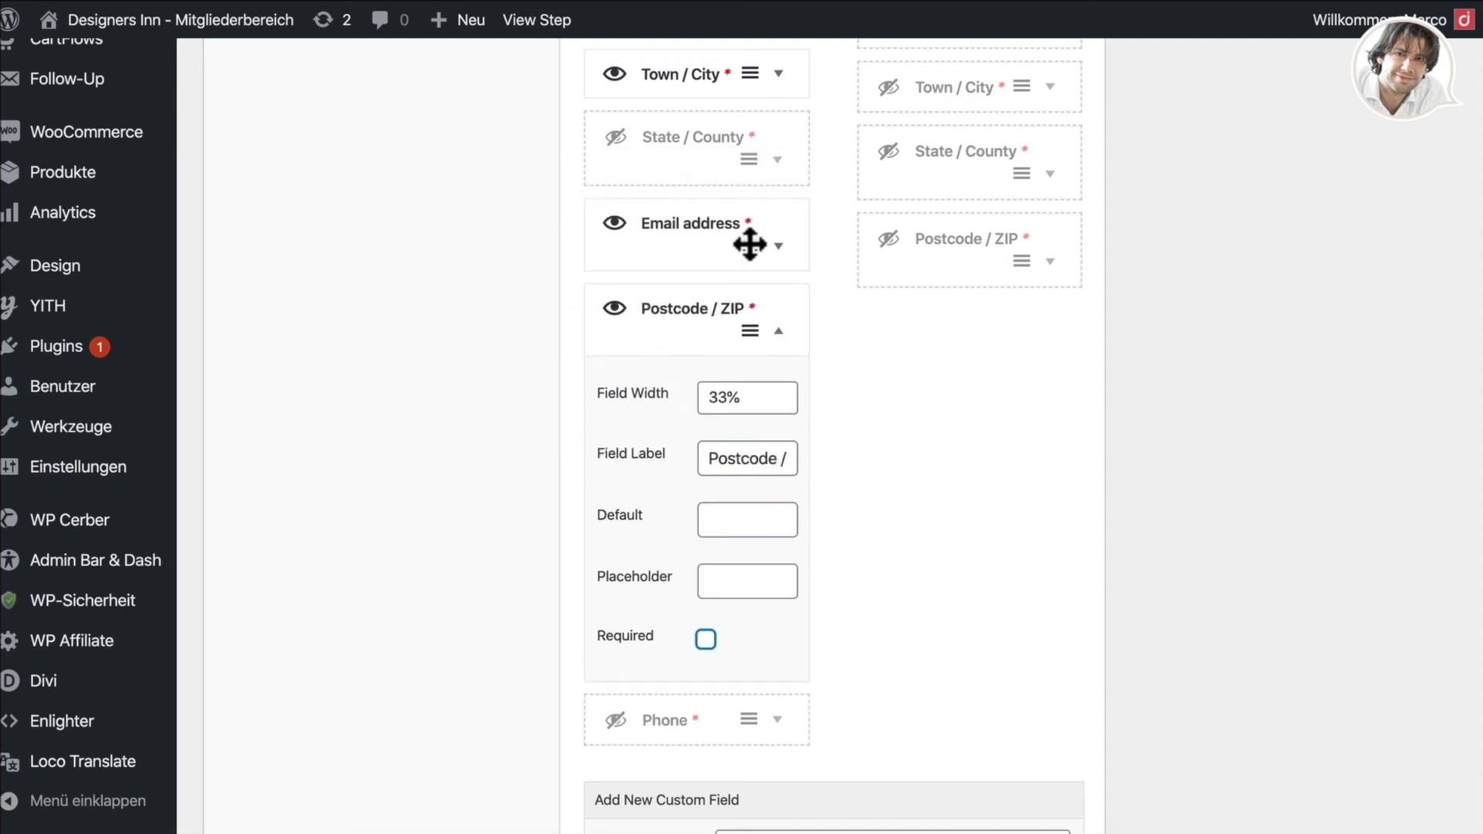
scroll(750, 244, up, 5)
drag(749, 690, 757, 167)
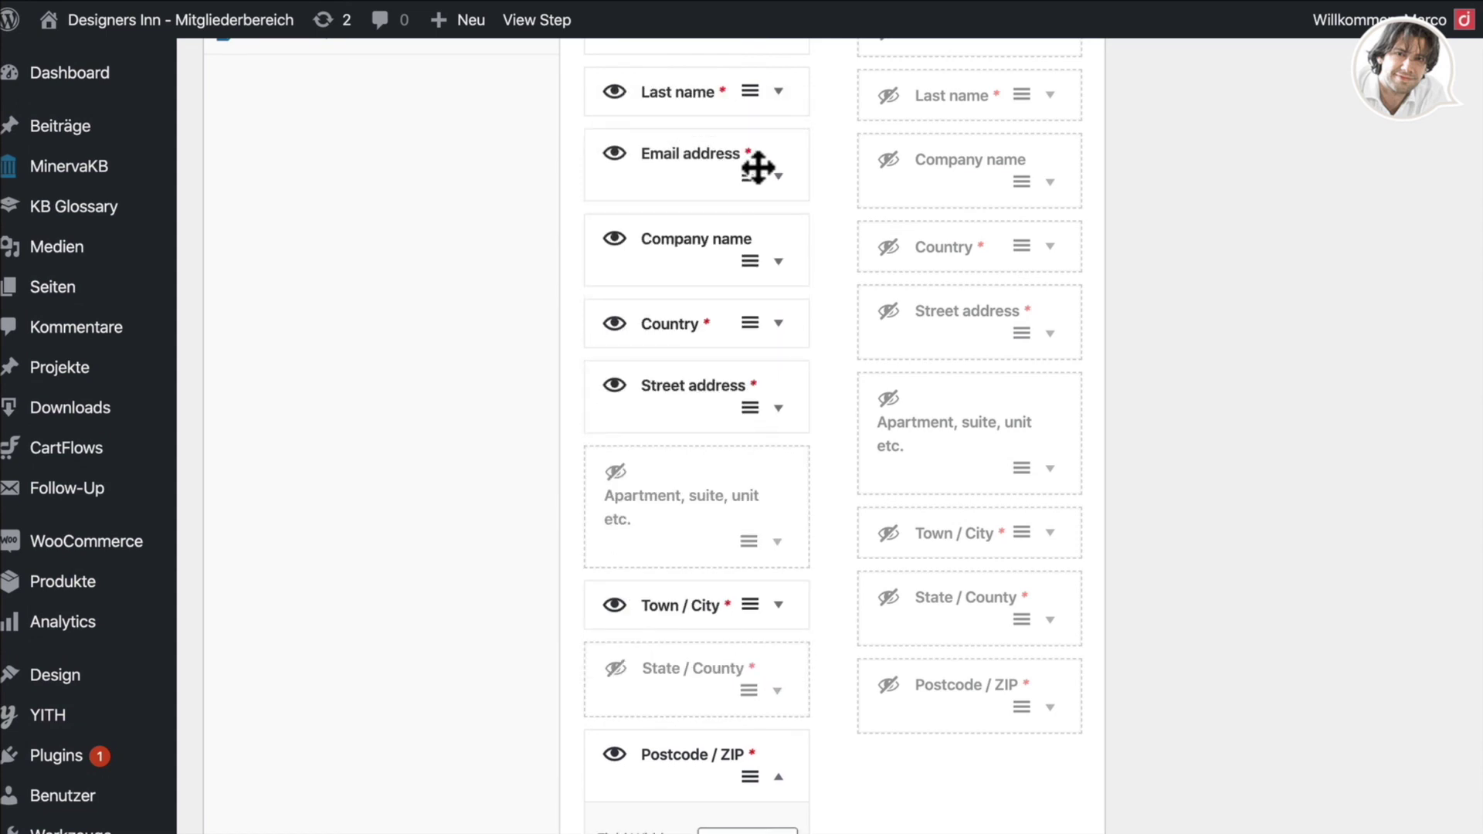
Collapse the Postcode / ZIP options, check the billing field order and save the checkout step's settings.
scroll(761, 219, up, 3)
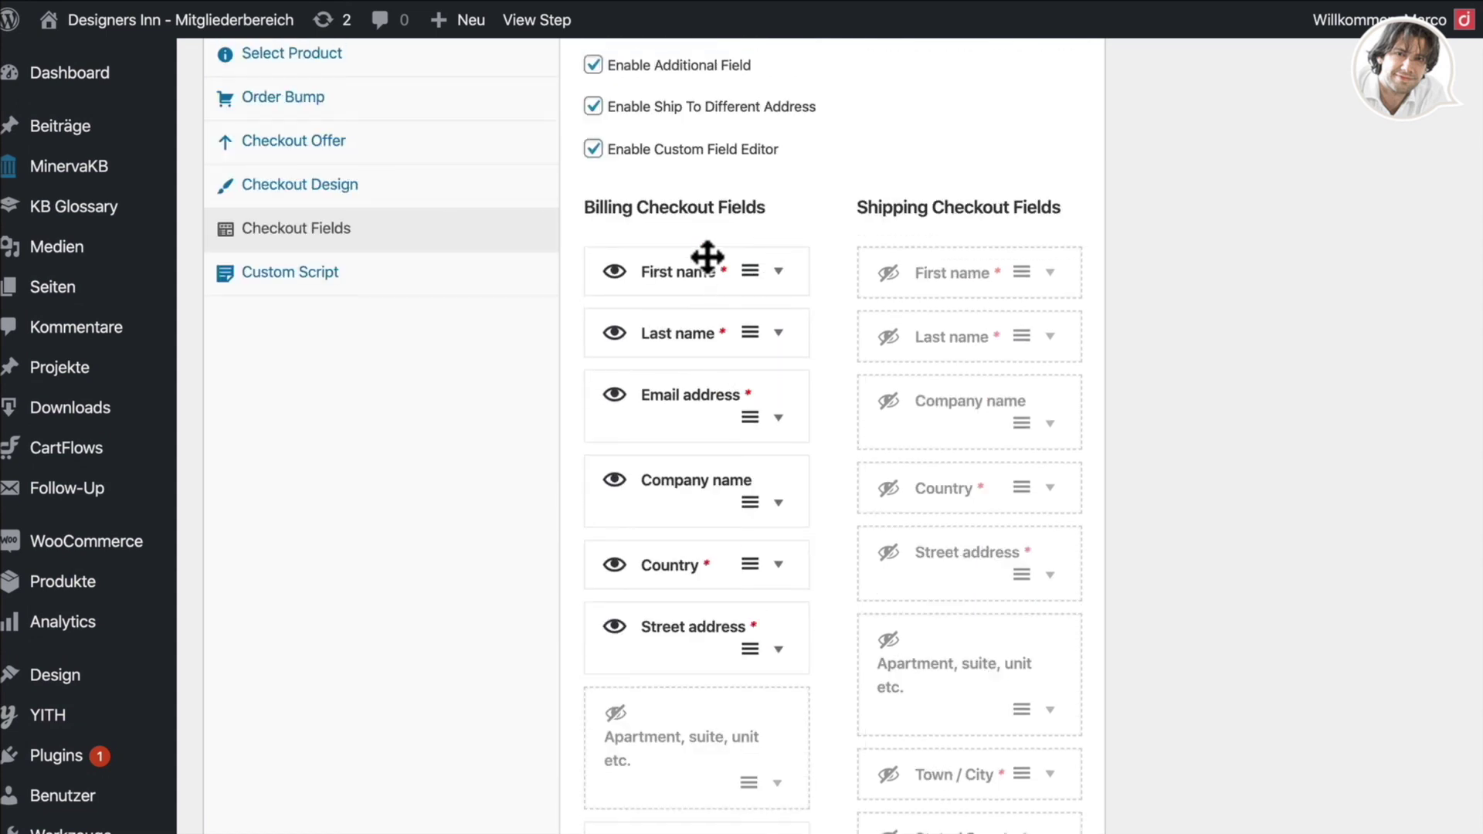
scroll(718, 556, down, 7)
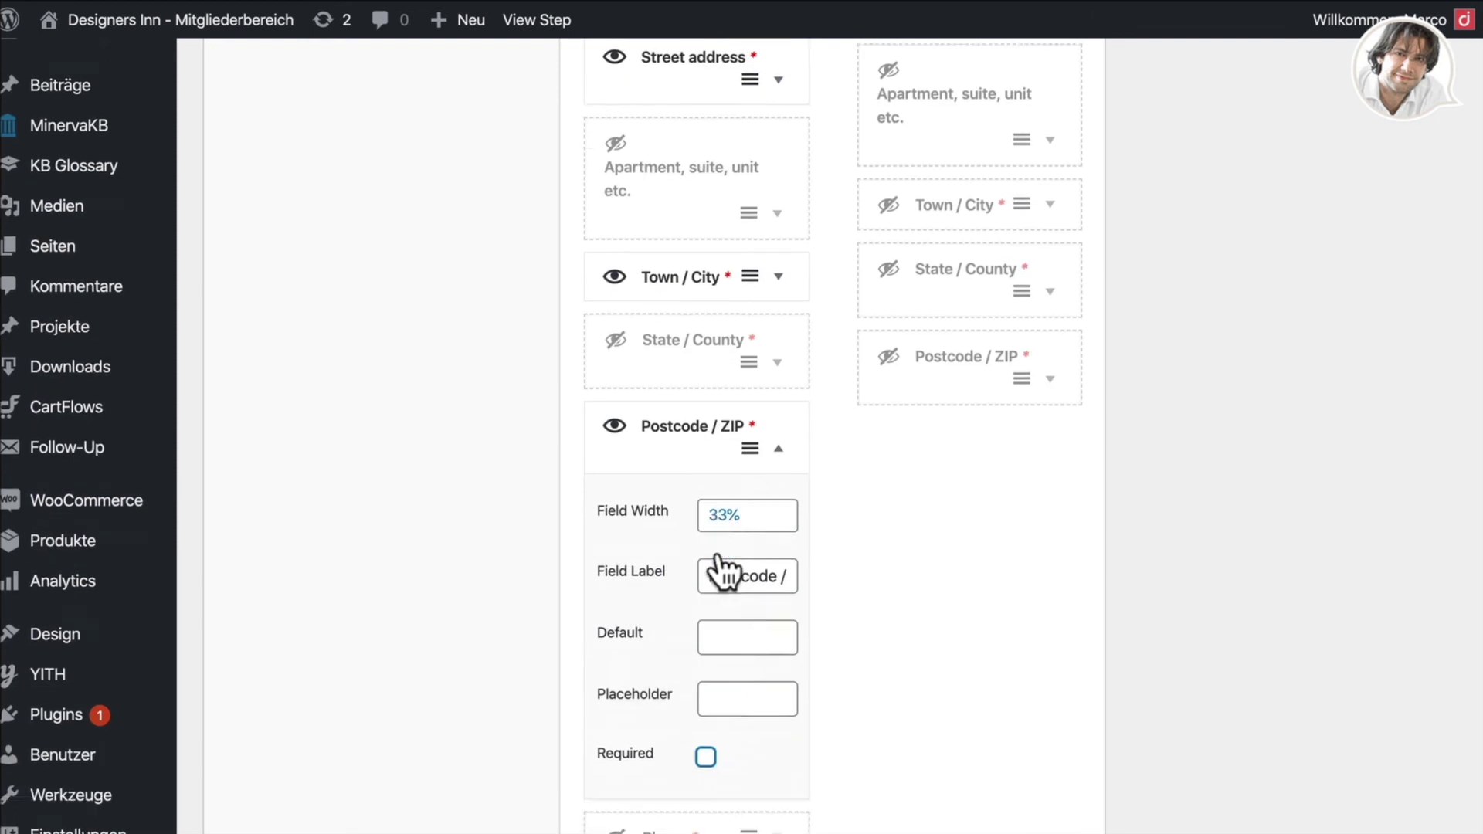
scroll(722, 571, down, 2)
click(779, 337)
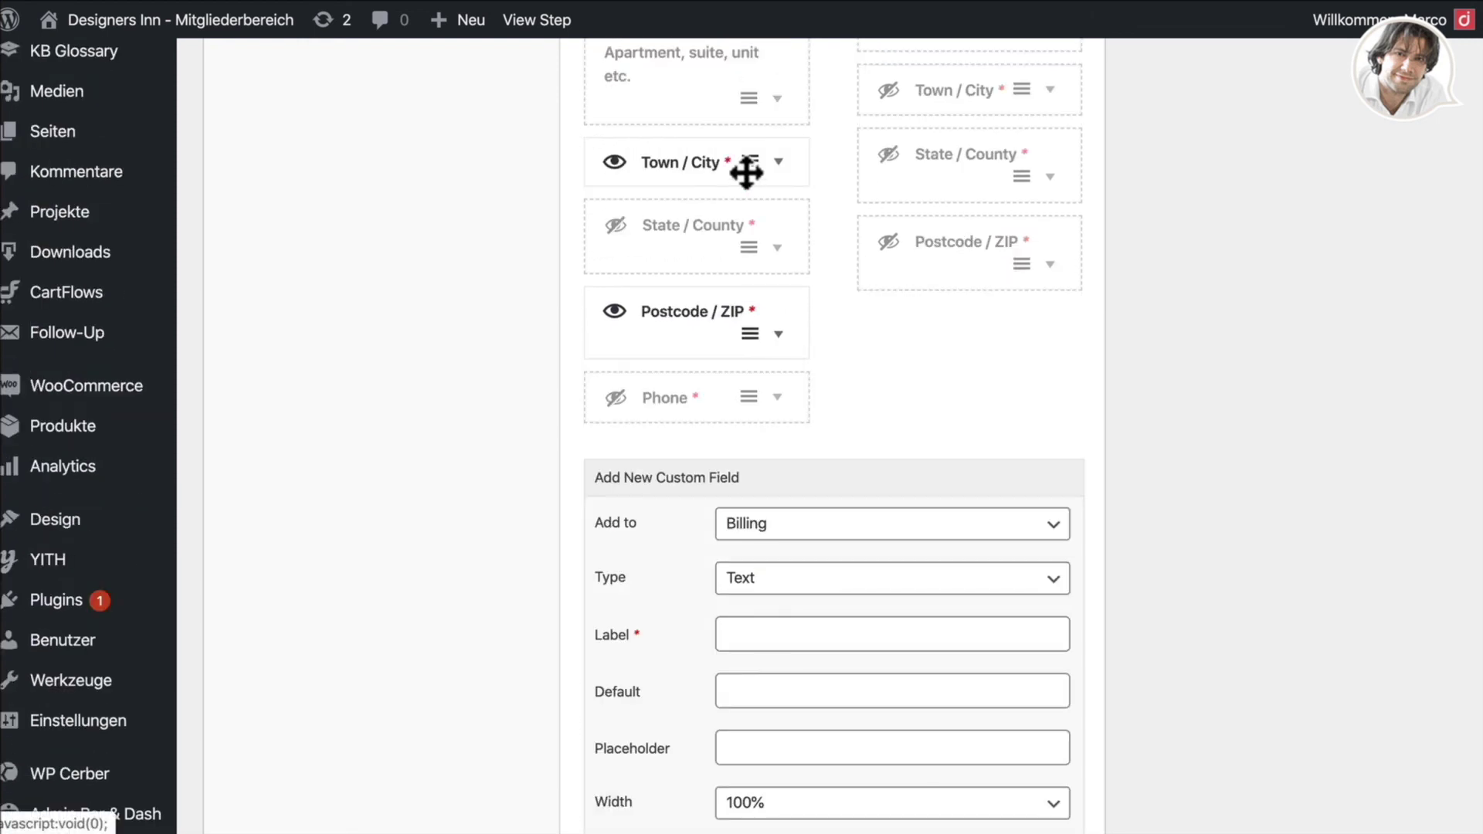
scroll(784, 344, up, 5)
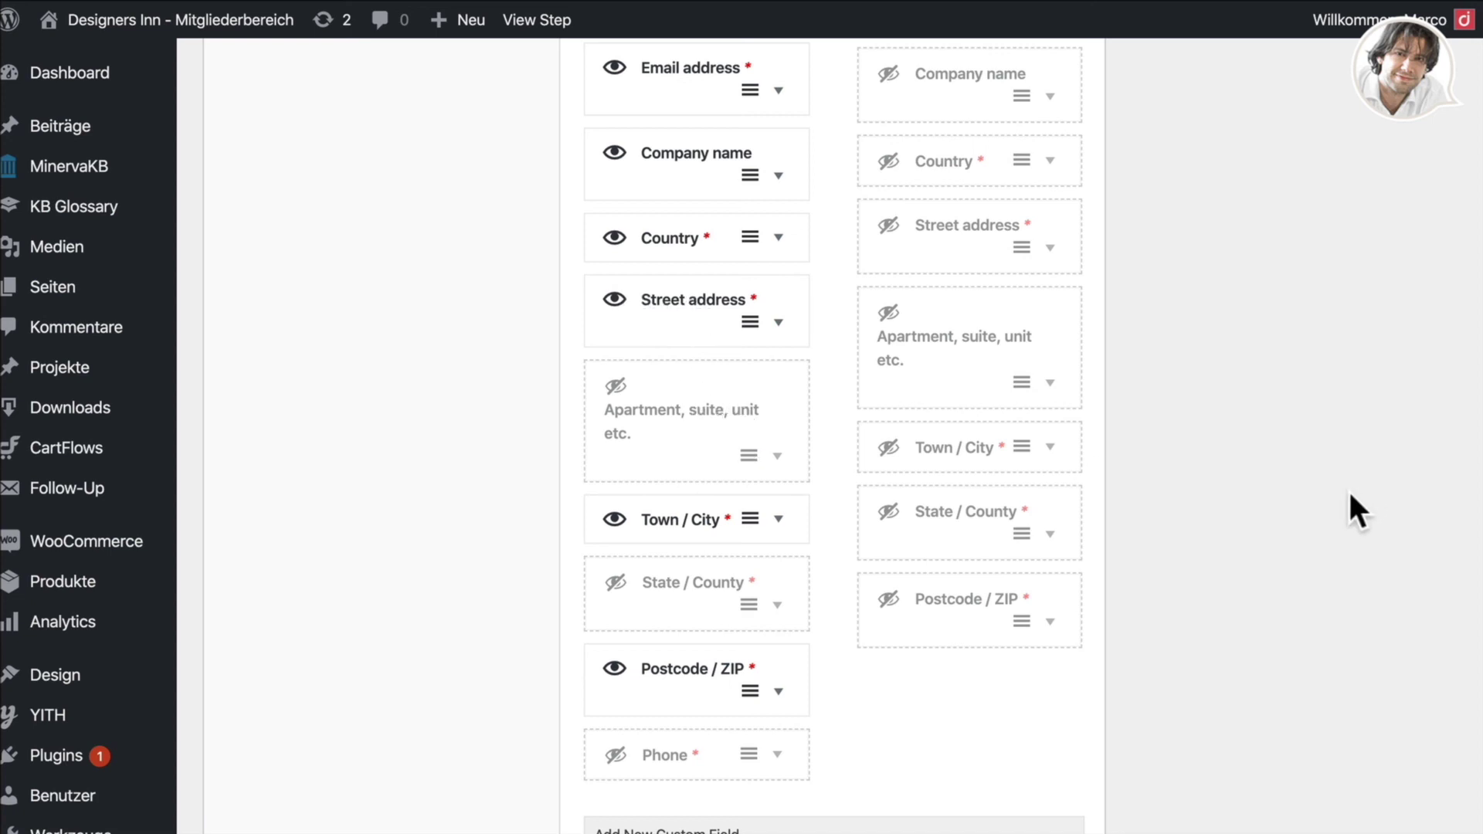
scroll(1258, 523, down, 10)
click(618, 494)
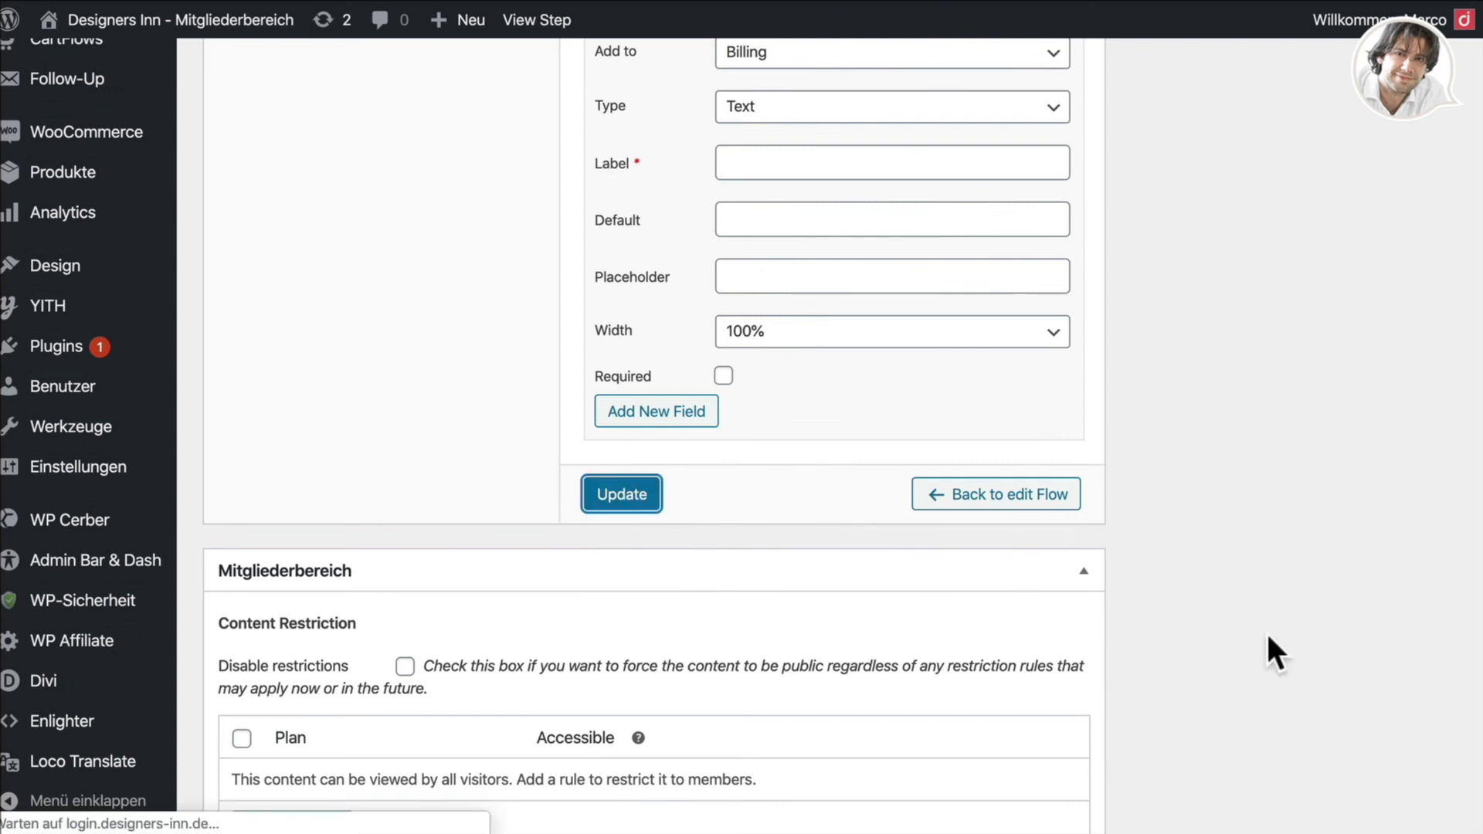
scroll(1266, 632, up, 3)
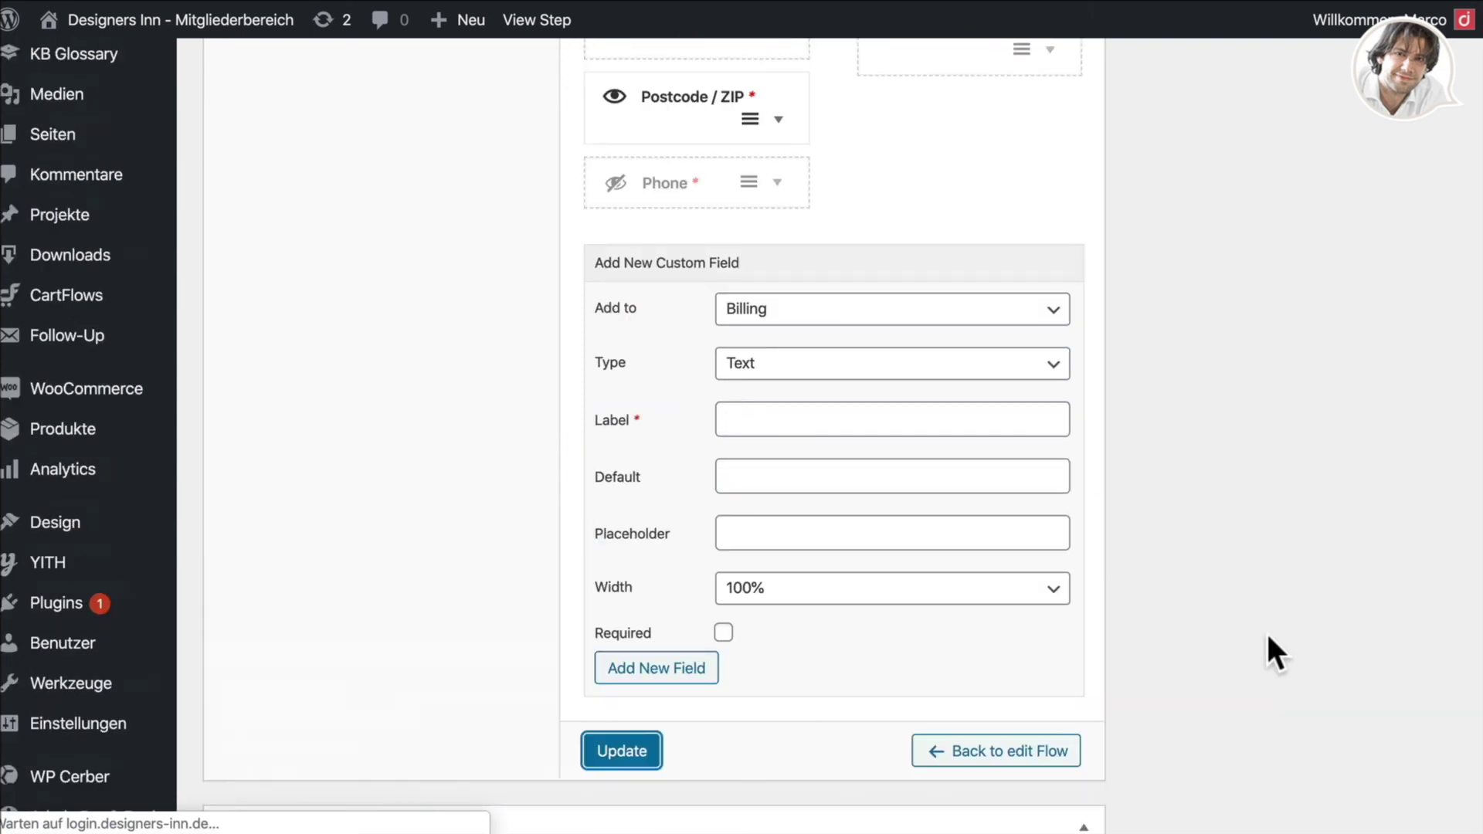